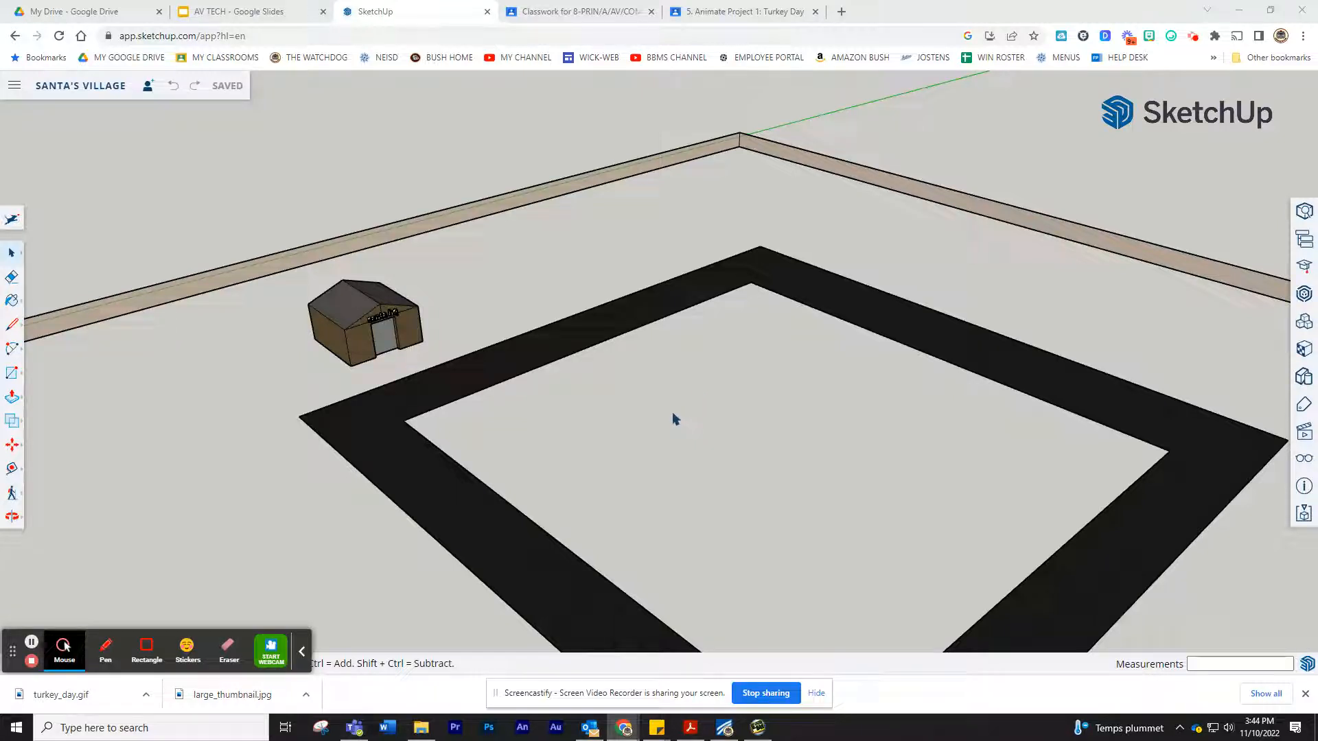
Examine the village layout and the empty ground between the road and the perimeter wall beside the santa hq building.
{"action": "scroll", "coordinate": [697, 406], "scroll_direction": "down", "scroll_amount": 3}
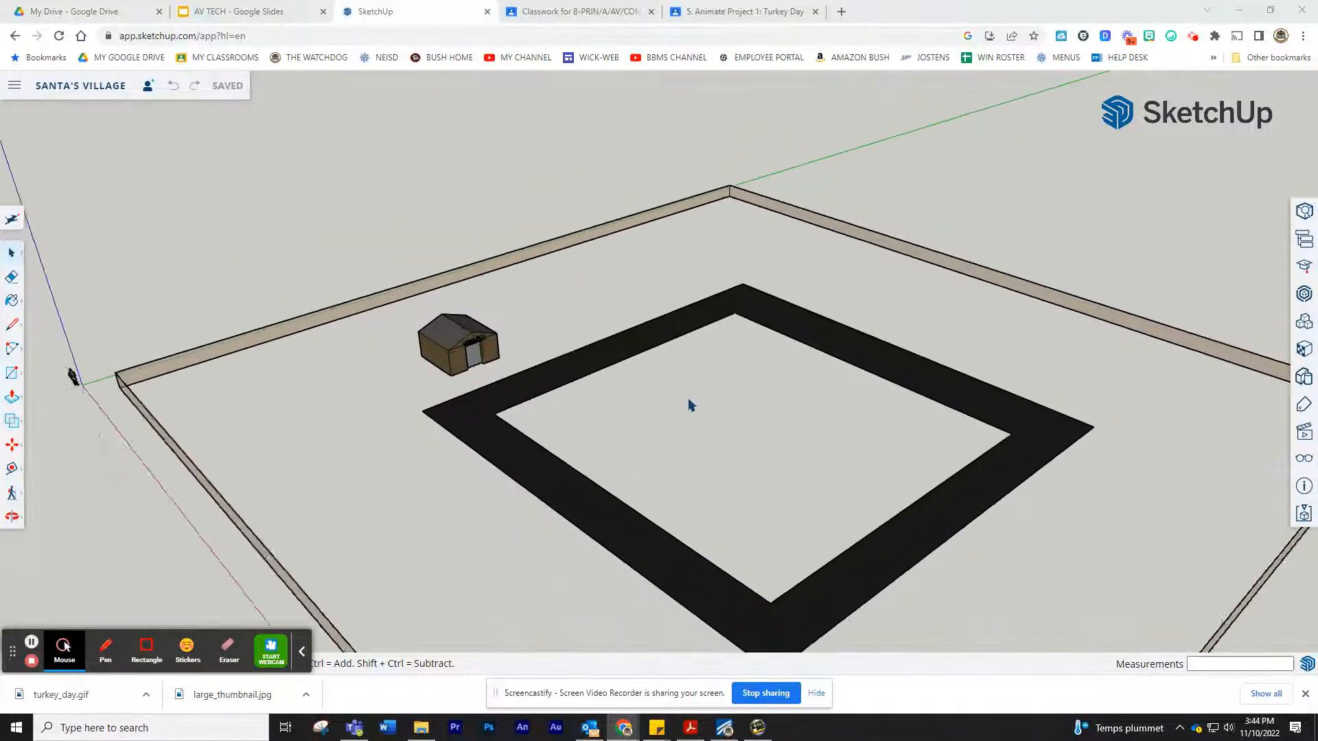
{"action": "scroll", "coordinate": [691, 404], "scroll_direction": "up", "scroll_amount": 2}
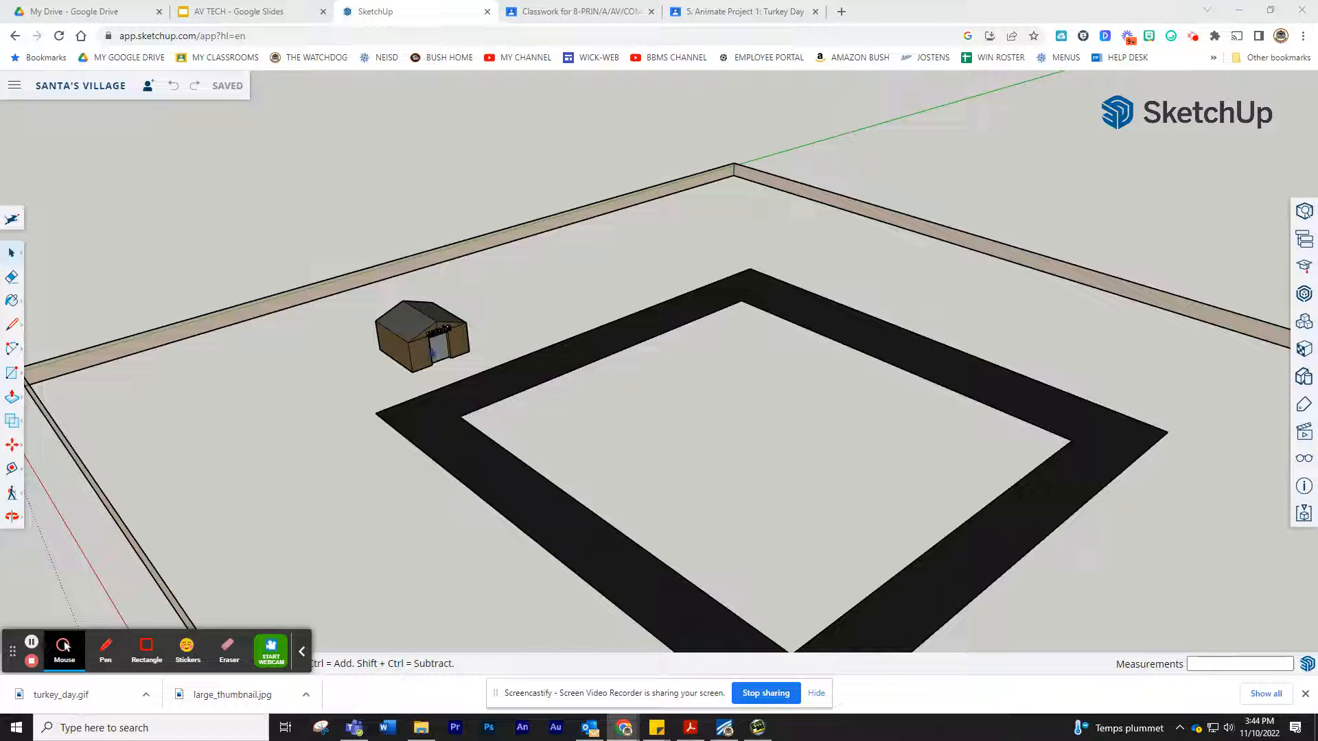
{"action": "scroll", "coordinate": [488, 339], "scroll_direction": "up", "scroll_amount": 6}
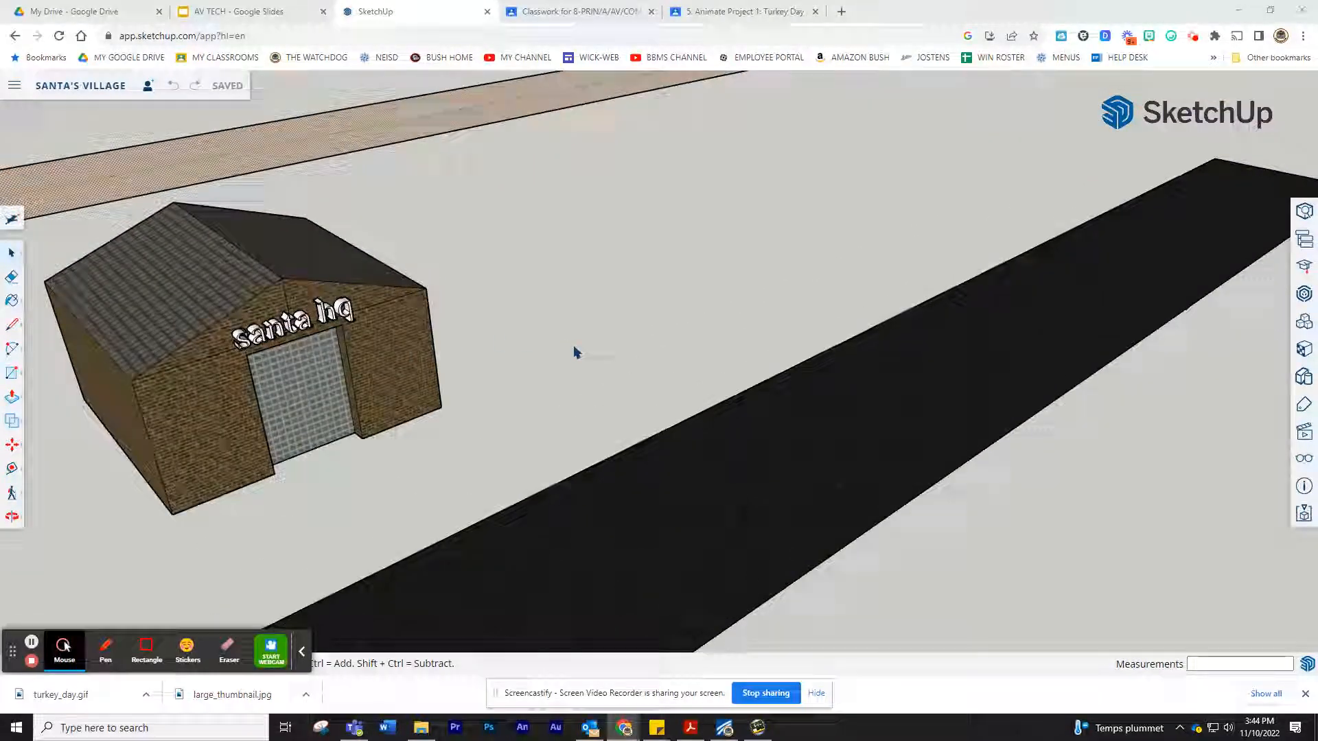
{"action": "middle_click_drag", "start_coordinate": [574, 352], "coordinate": [362, 426]}
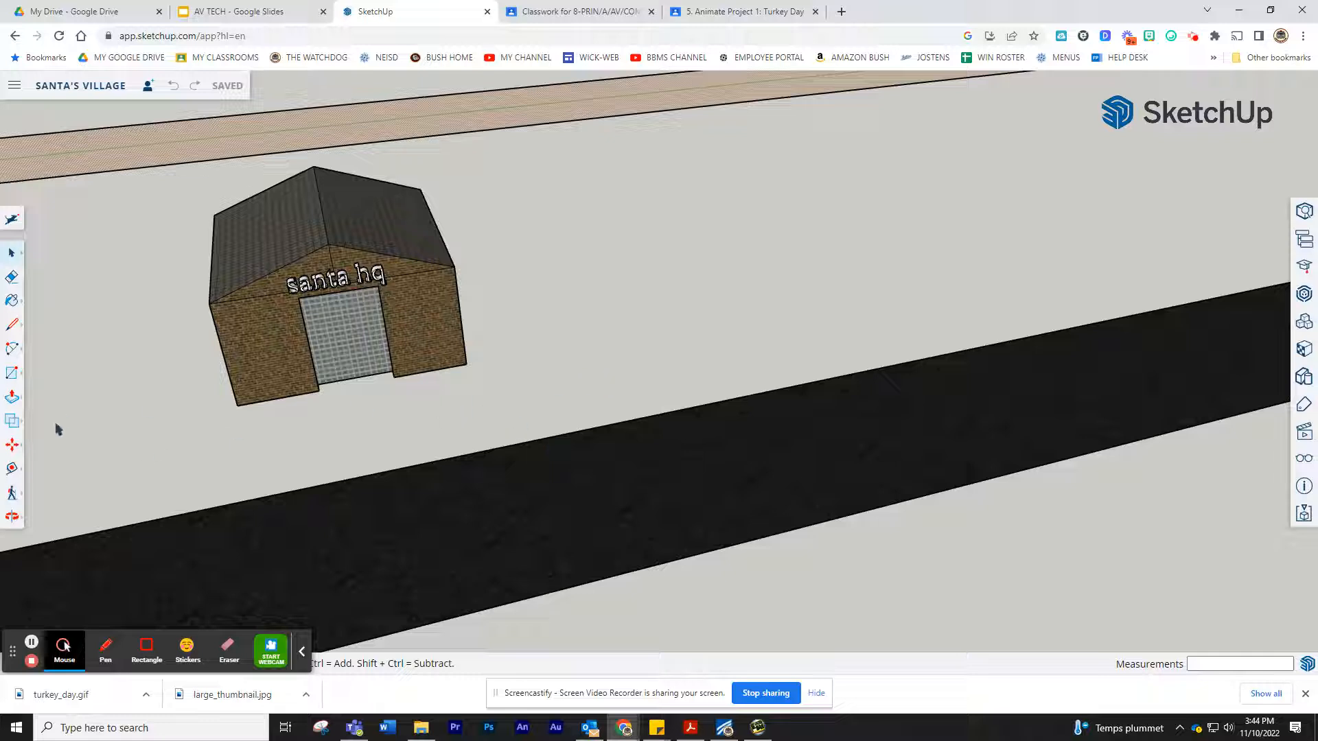
{"action": "left_click", "coordinate": [8, 521]}
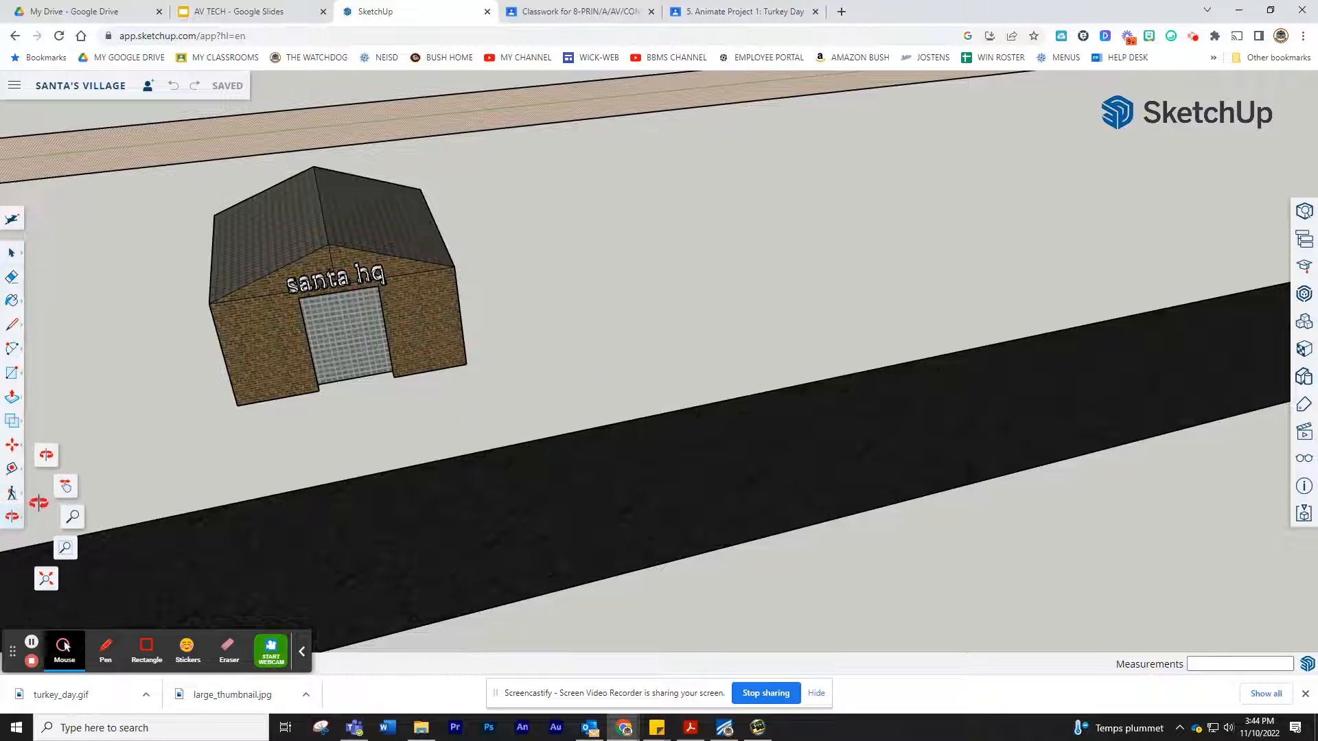
{"action": "left_click", "coordinate": [66, 489]}
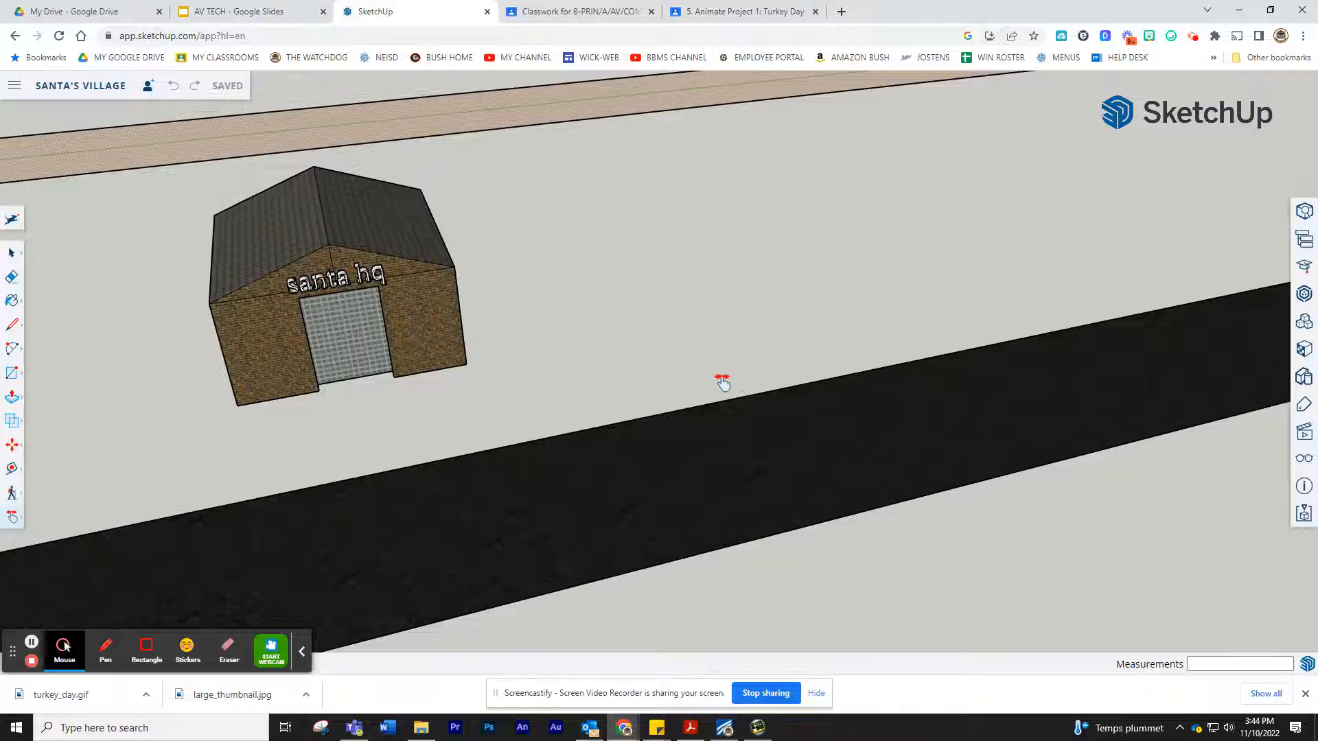
{"action": "left_click_drag", "start_coordinate": [768, 368], "coordinate": [571, 509]}
{"action": "left_click", "coordinate": [469, 474]}
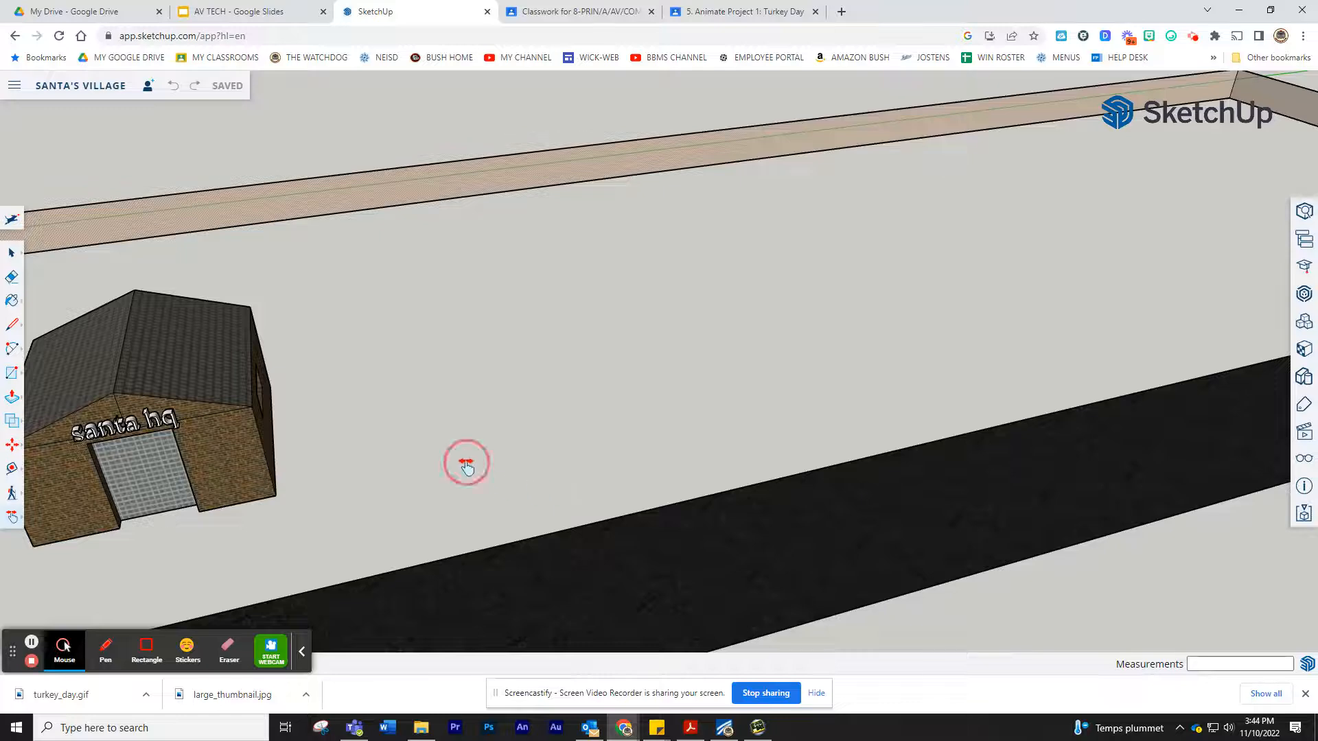
{"action": "left_click_drag", "start_coordinate": [469, 473], "coordinate": [513, 432]}
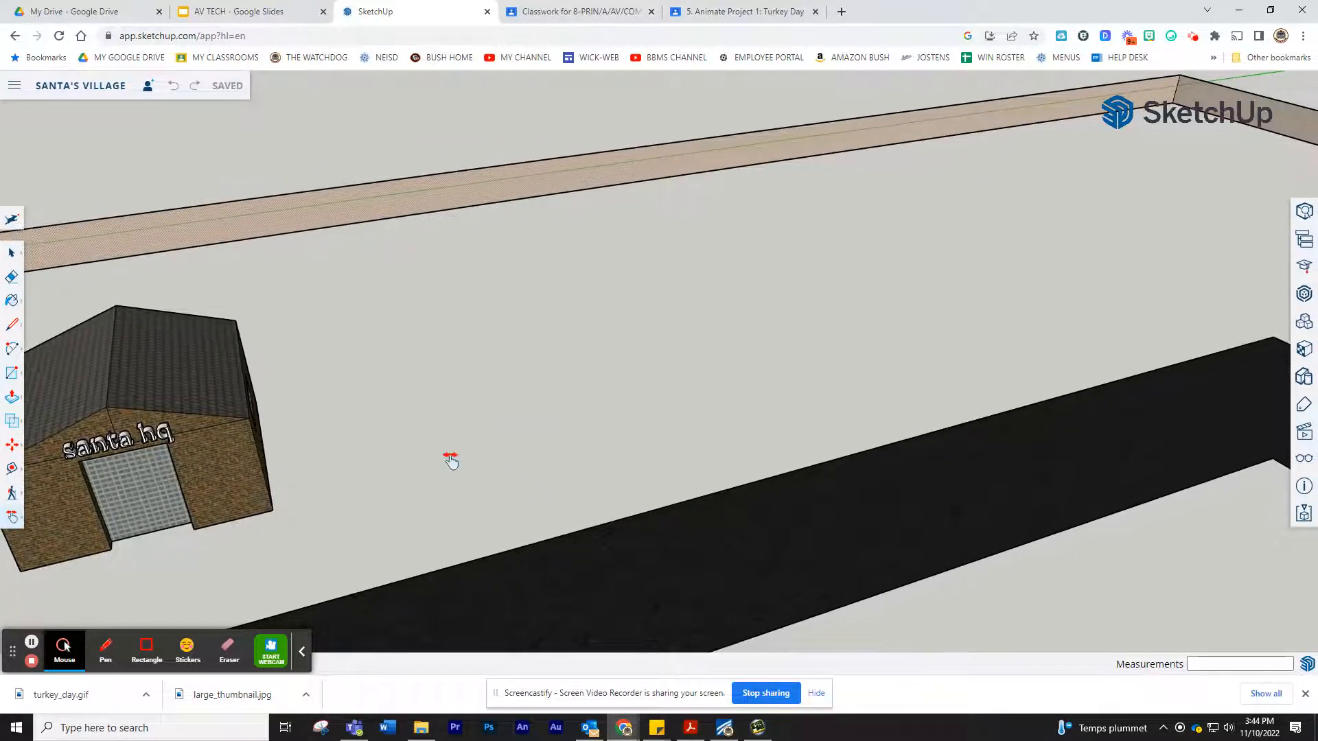
{"action": "mouse_move", "coordinate": [435, 425]}
{"action": "middle_mouse_down"}
{"action": "mouse_move", "coordinate": [254, 397]}
{"action": "mouse_move", "coordinate": [395, 404]}
{"action": "mouse_move", "coordinate": [617, 344]}
{"action": "mouse_move", "coordinate": [330, 344]}
{"action": "mouse_move", "coordinate": [382, 353]}
{"action": "mouse_move", "coordinate": [431, 427]}
{"action": "middle_mouse_up"}
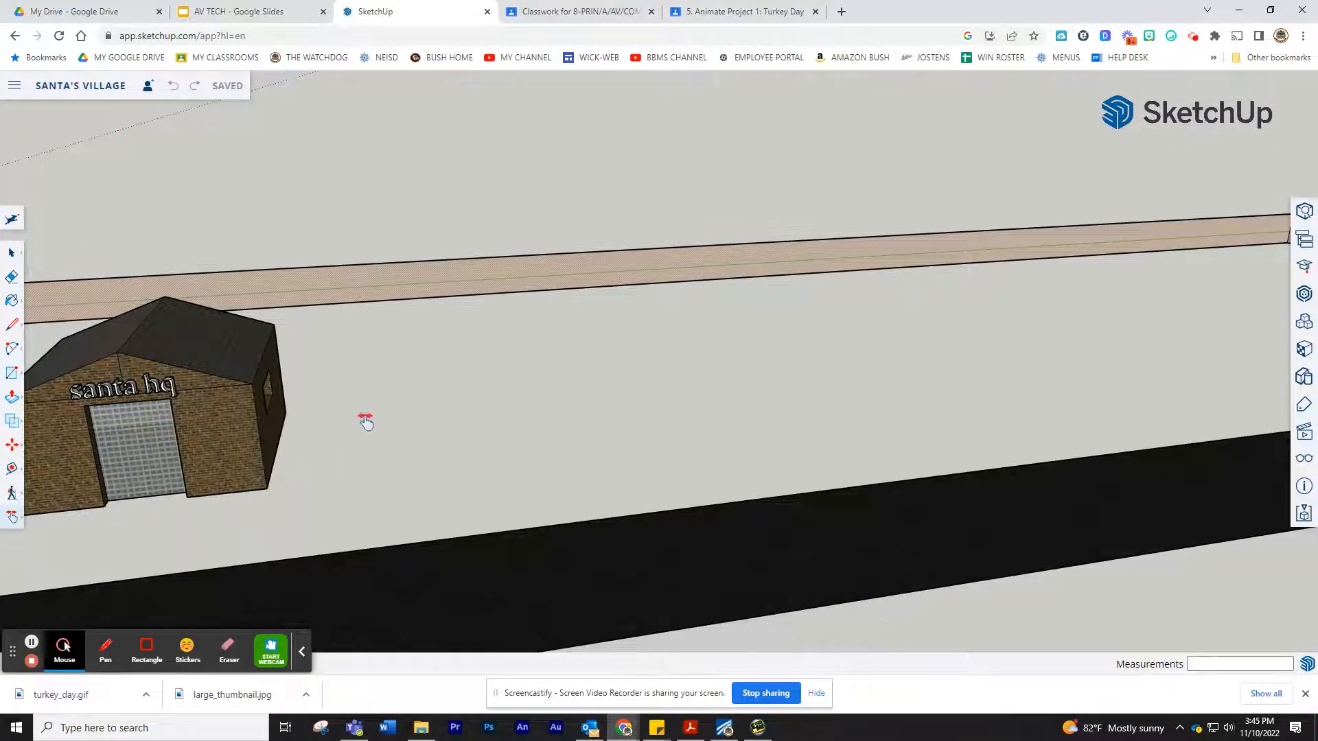
{"action": "scroll", "coordinate": [314, 475], "scroll_direction": "down", "scroll_amount": 2}
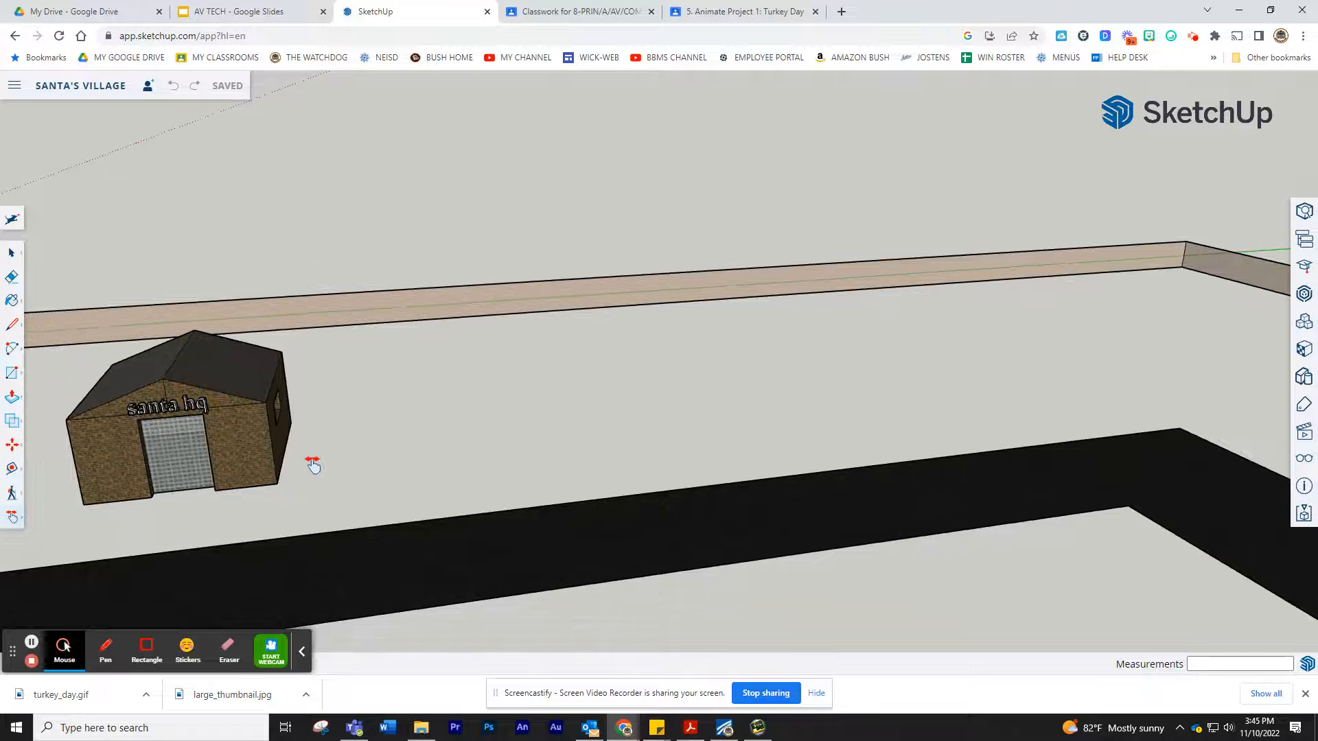
{"action": "scroll", "coordinate": [315, 470], "scroll_direction": "up", "scroll_amount": 5}
{"action": "scroll", "coordinate": [334, 484], "scroll_direction": "down", "scroll_amount": 2}
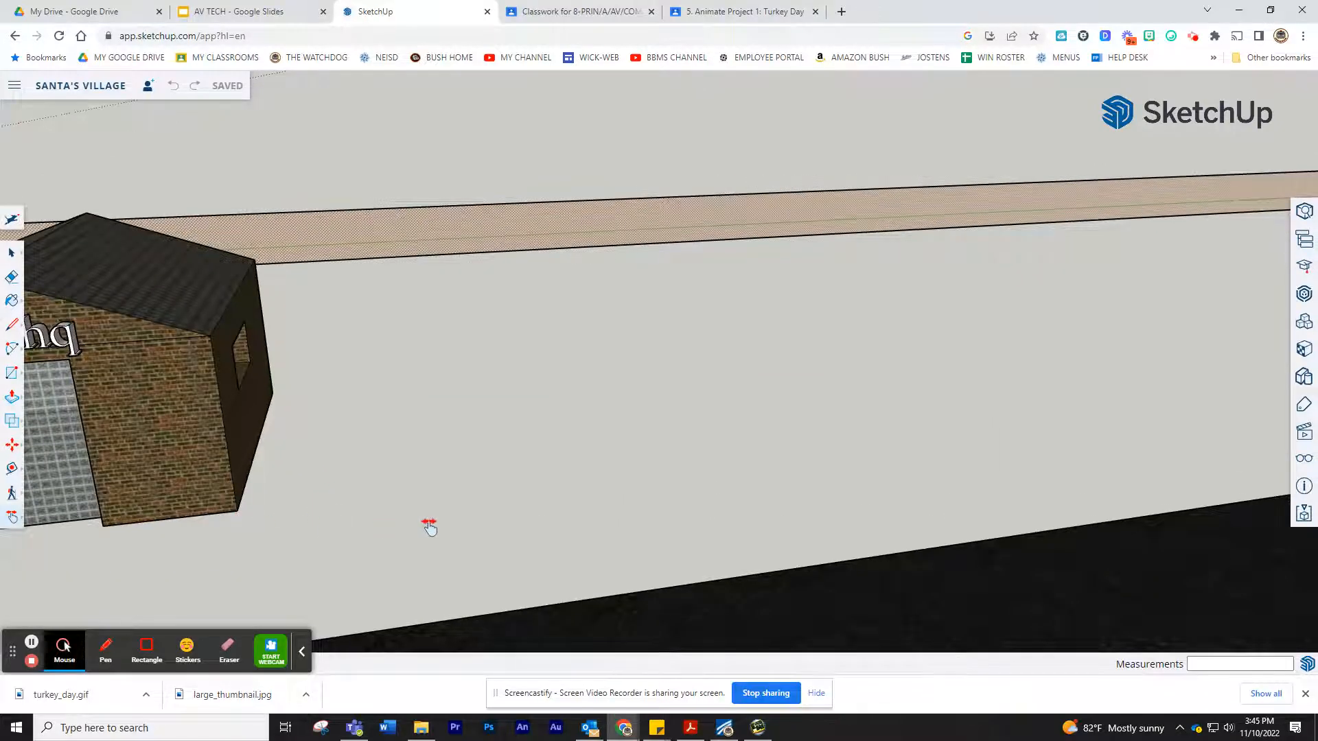
{"action": "left_click_drag", "start_coordinate": [429, 525], "coordinate": [427, 524]}
{"action": "left_click_drag", "start_coordinate": [293, 517], "coordinate": [200, 527]}
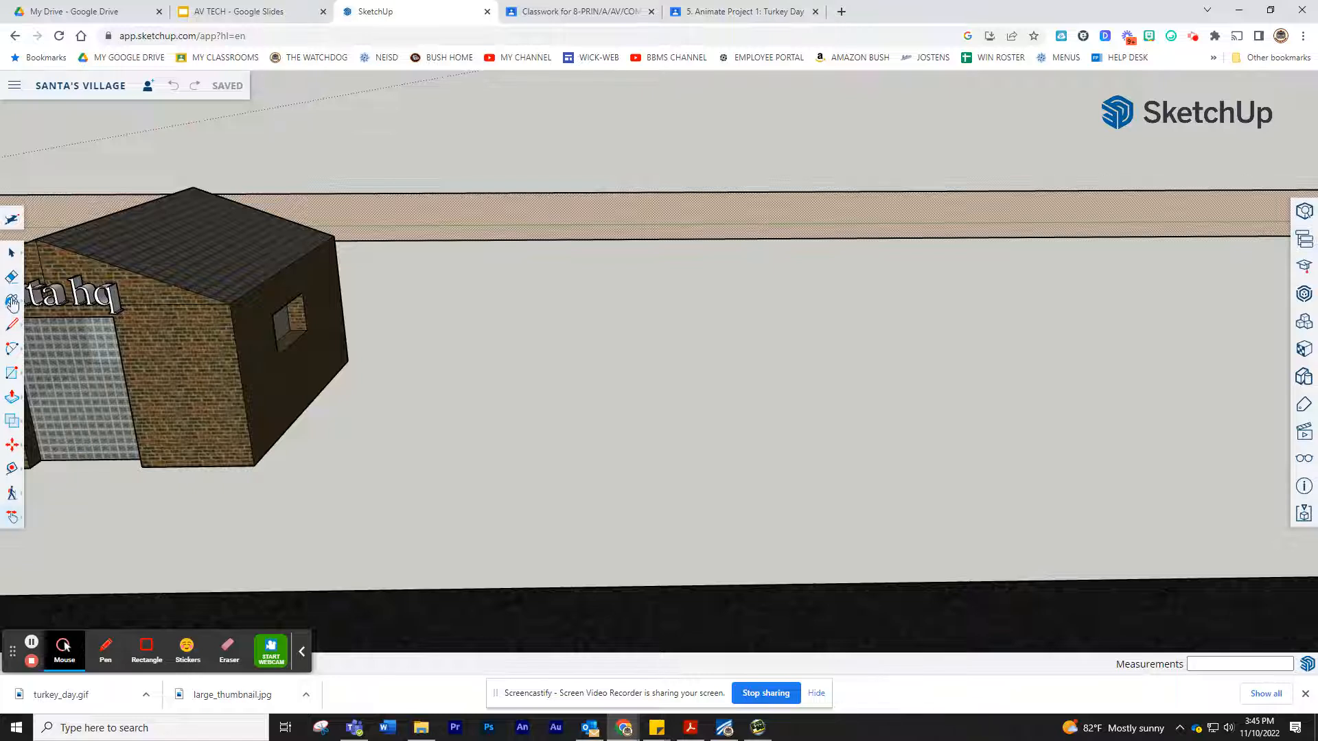
Draw a 30' by 30' rectangle on the ground beside the santa hq building and extrude it 20' upward.
{"action": "left_click", "coordinate": [11, 373]}
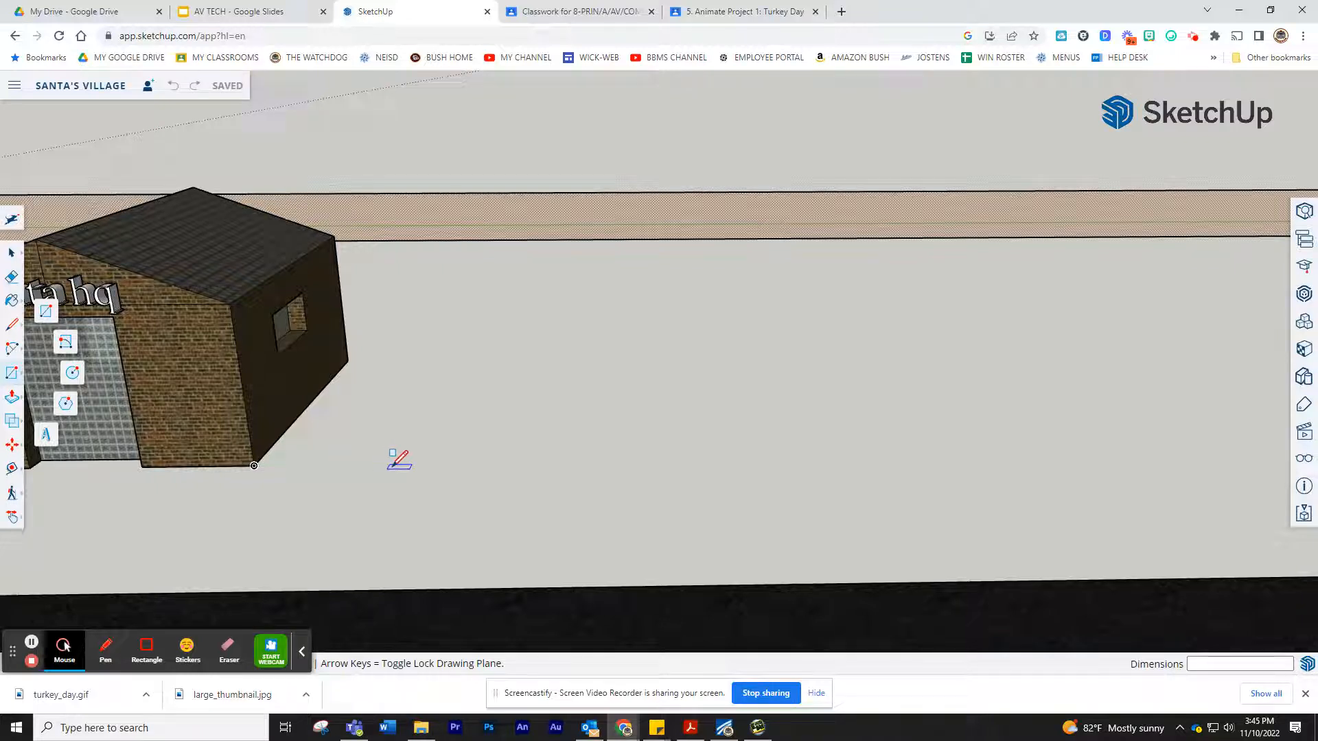
{"action": "mouse_move", "coordinate": [390, 464]}
{"action": "left_mouse_down"}
{"action": "mouse_move", "coordinate": [711, 386]}
{"action": "mouse_move", "coordinate": [728, 345]}
{"action": "mouse_move", "coordinate": [779, 302]}
{"action": "left_mouse_up"}
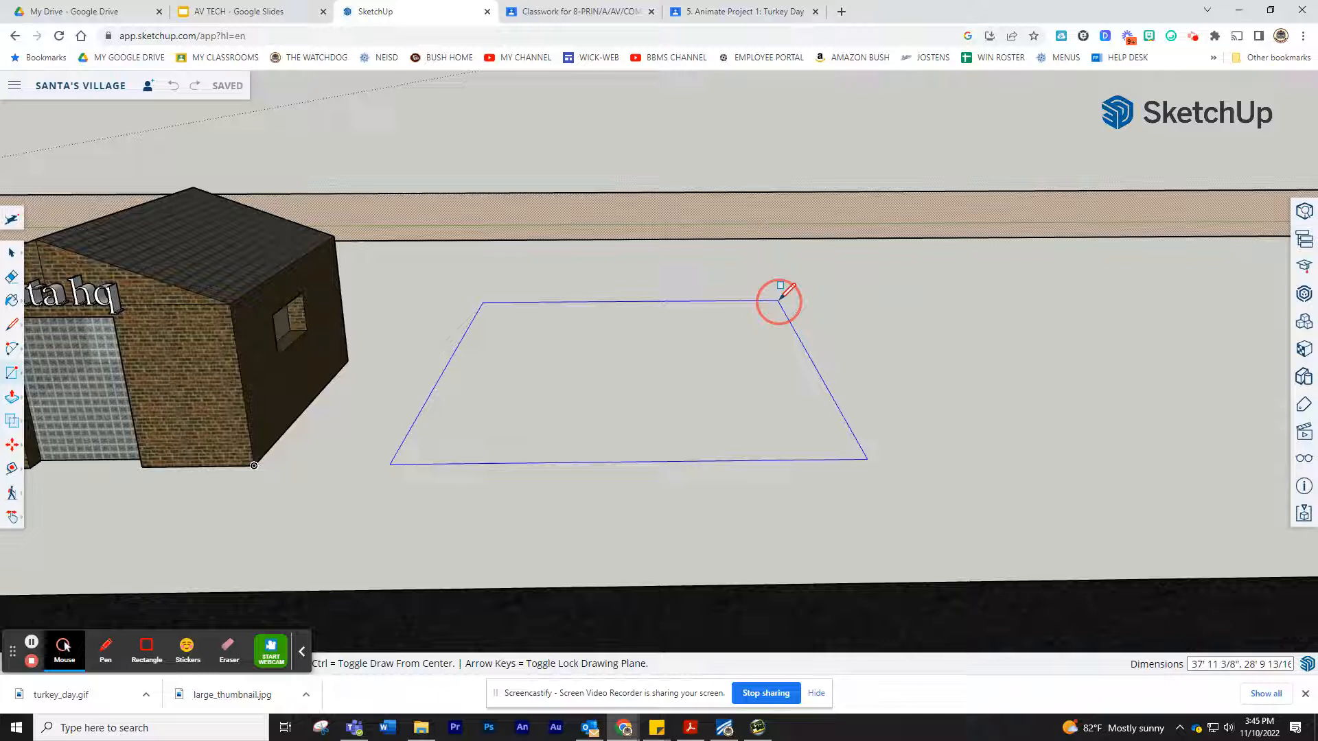
{"action": "left_click_drag", "start_coordinate": [779, 301], "coordinate": [763, 317]}
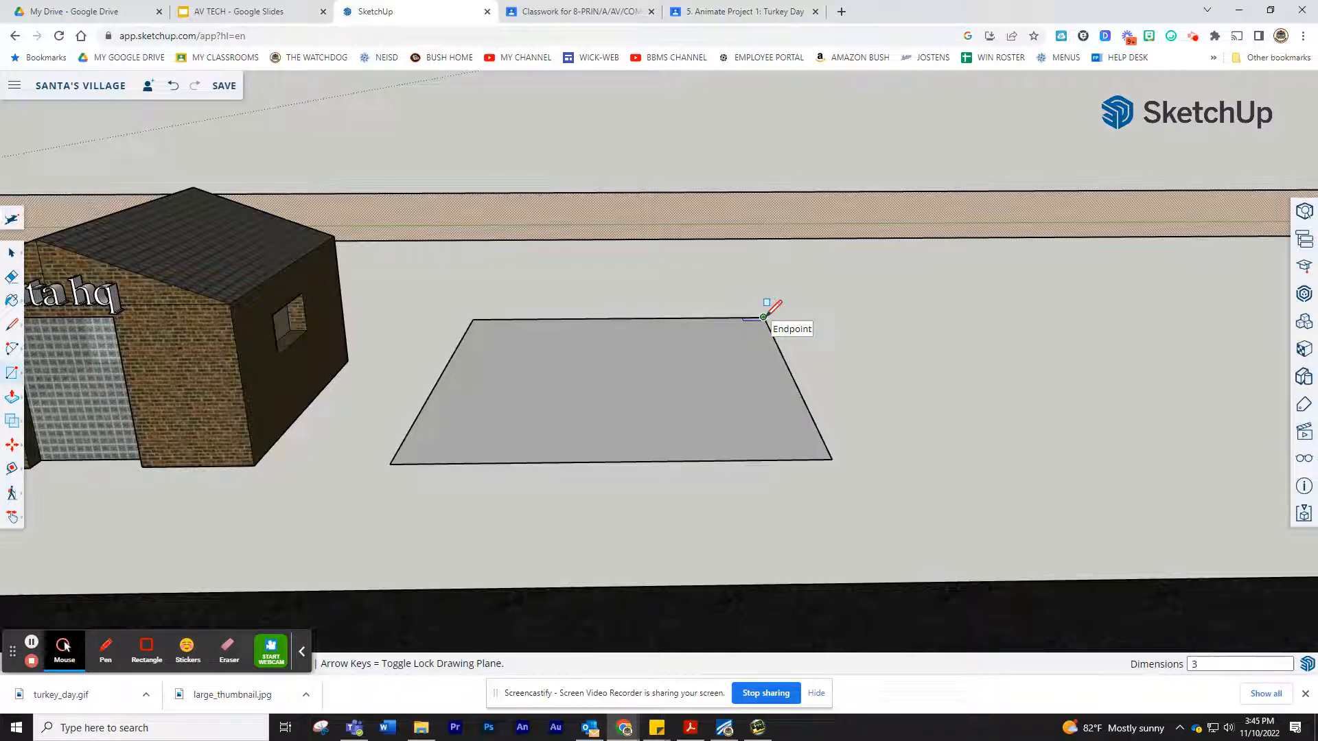
{"action": "type", "text": "0', 30"}
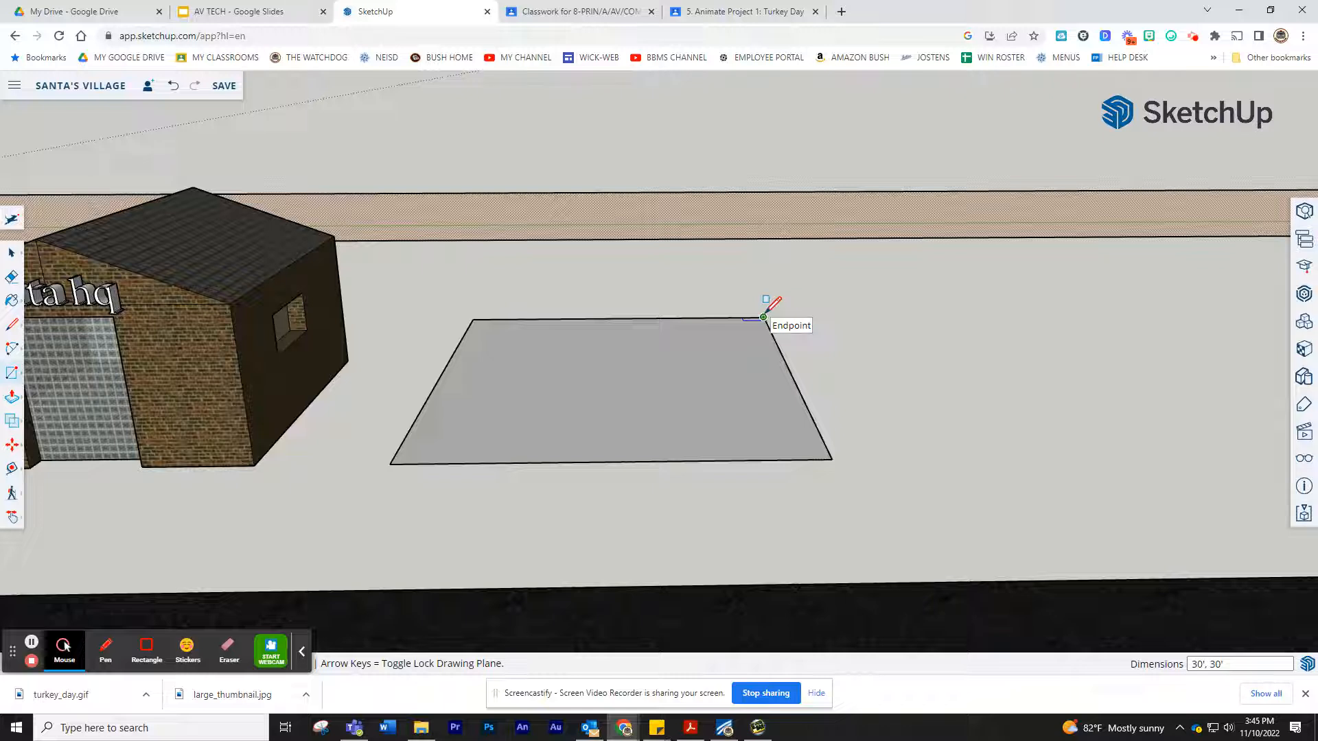
{"action": "key", "text": "Return"}
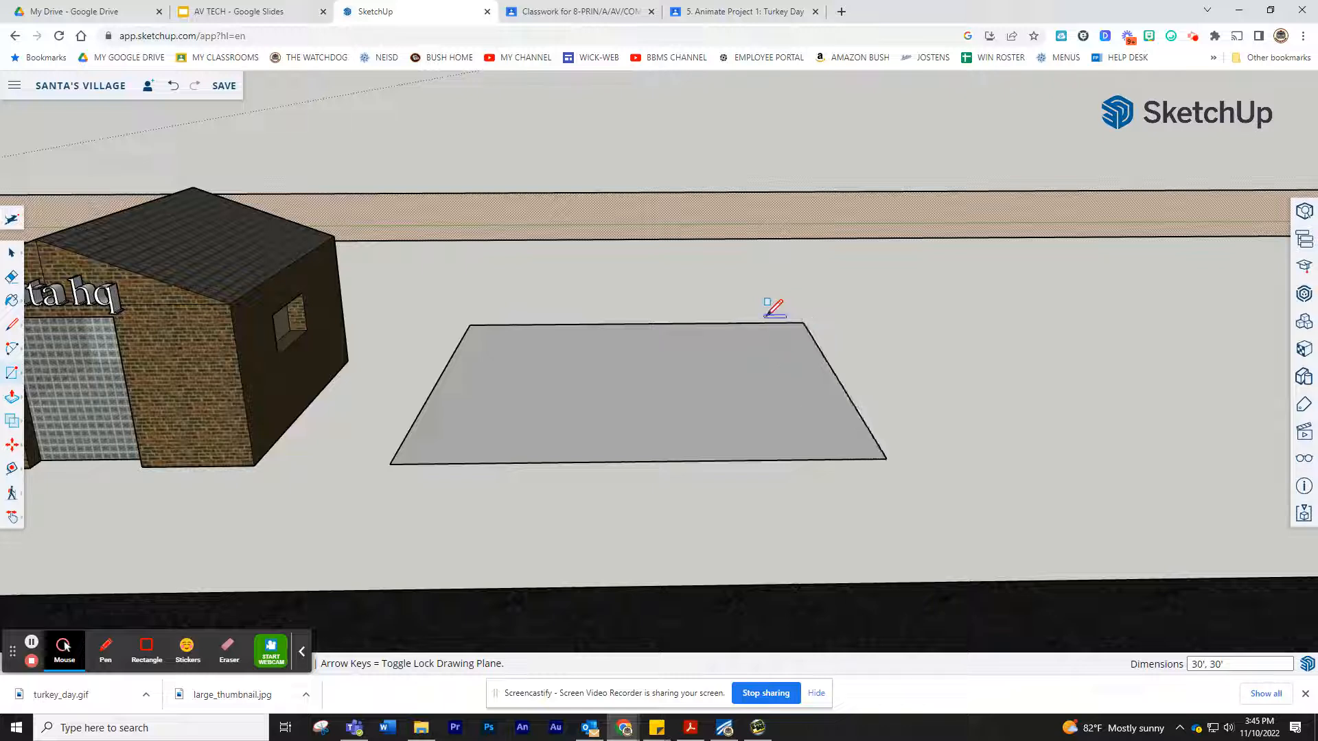
{"action": "left_click", "coordinate": [12, 401]}
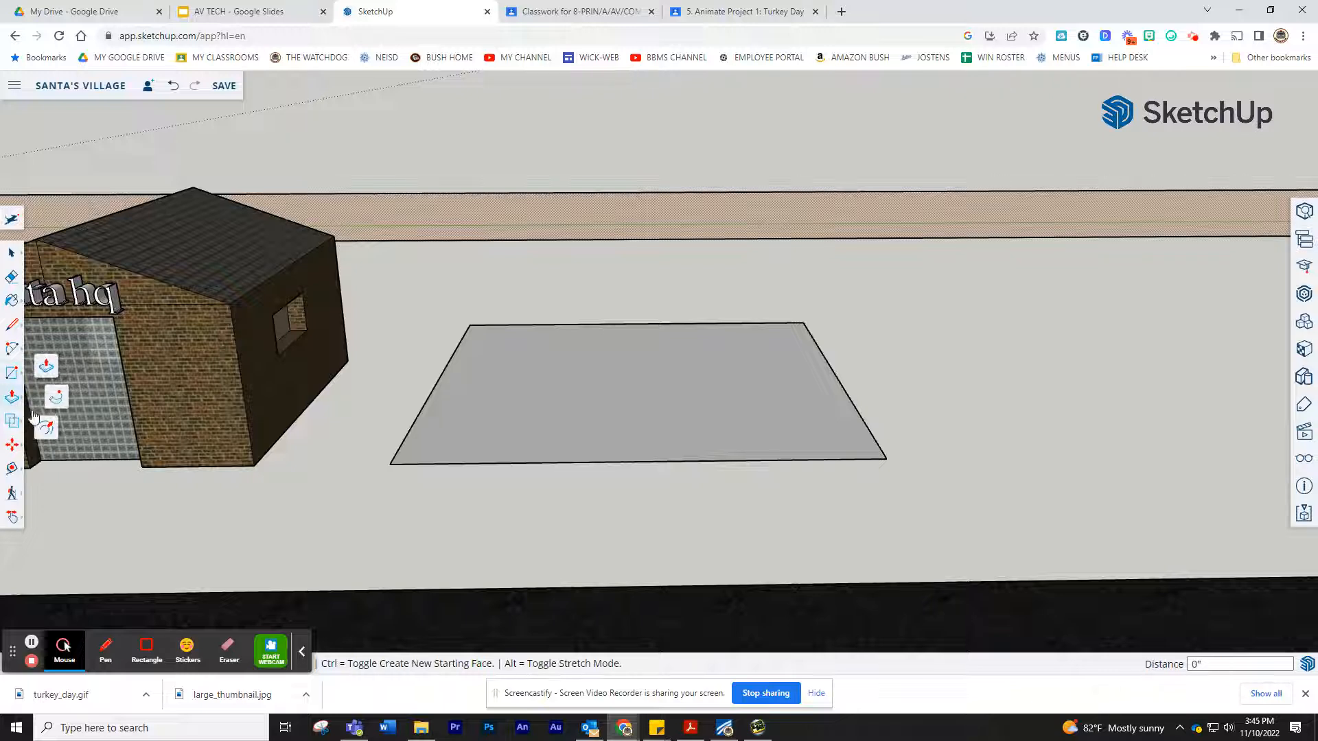
{"action": "left_click_drag", "start_coordinate": [669, 394], "coordinate": [618, 110]}
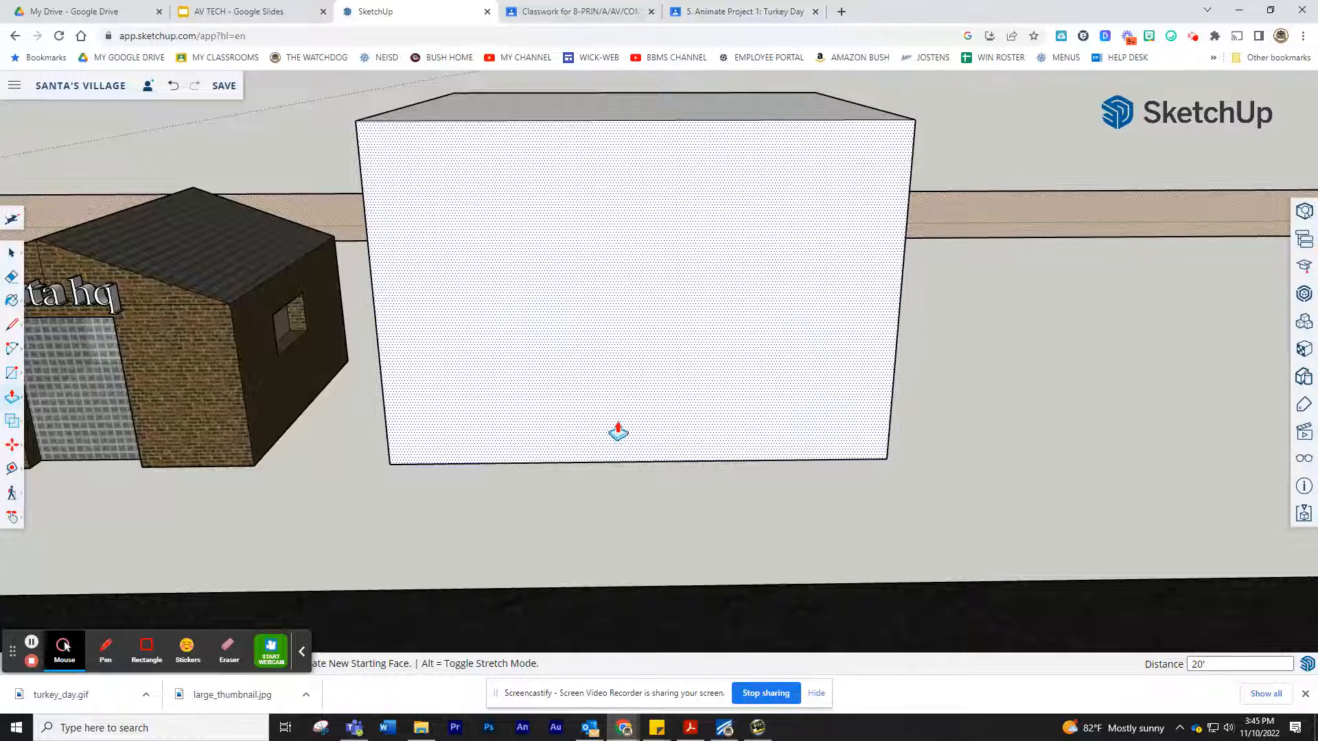
Draw a 2 Point Arc between the upper corners of the box's road-facing wall, bulging vertically upward by about 3' 9".
{"action": "scroll", "coordinate": [618, 432], "scroll_direction": "down", "scroll_amount": 5}
{"action": "middle_click_drag", "start_coordinate": [618, 429], "coordinate": [501, 494]}
{"action": "scroll", "coordinate": [618, 373], "scroll_direction": "up", "scroll_amount": 5}
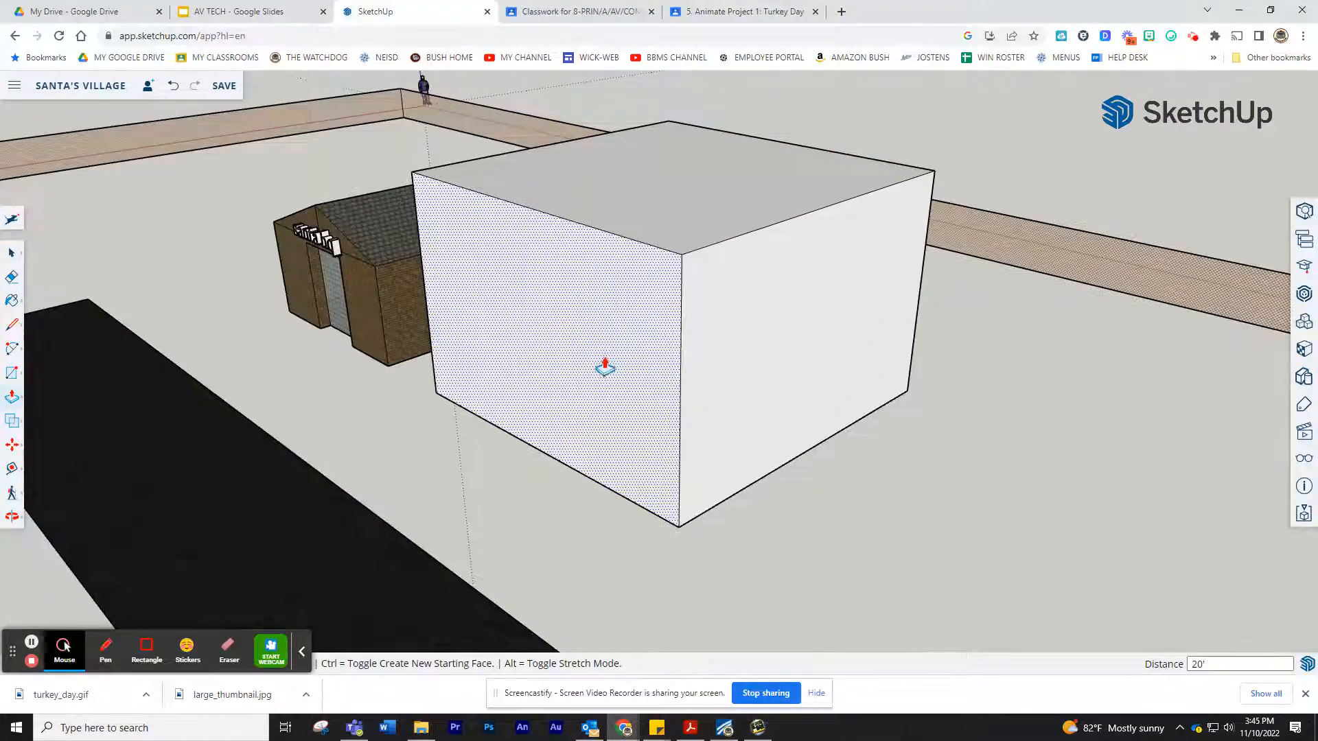
{"action": "left_click", "coordinate": [13, 519]}
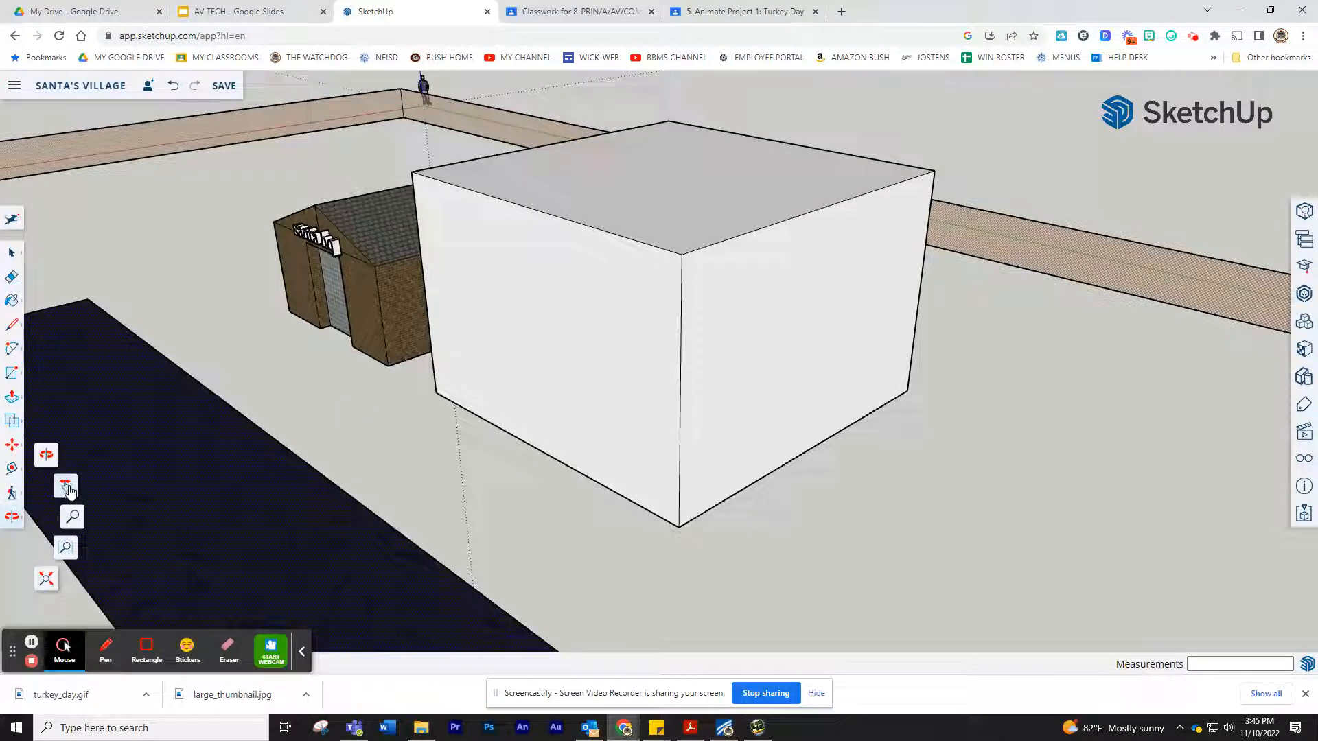
{"action": "left_click", "coordinate": [67, 487]}
{"action": "left_click_drag", "start_coordinate": [578, 391], "coordinate": [644, 490]}
{"action": "middle_click_drag", "start_coordinate": [546, 480], "coordinate": [583, 465]}
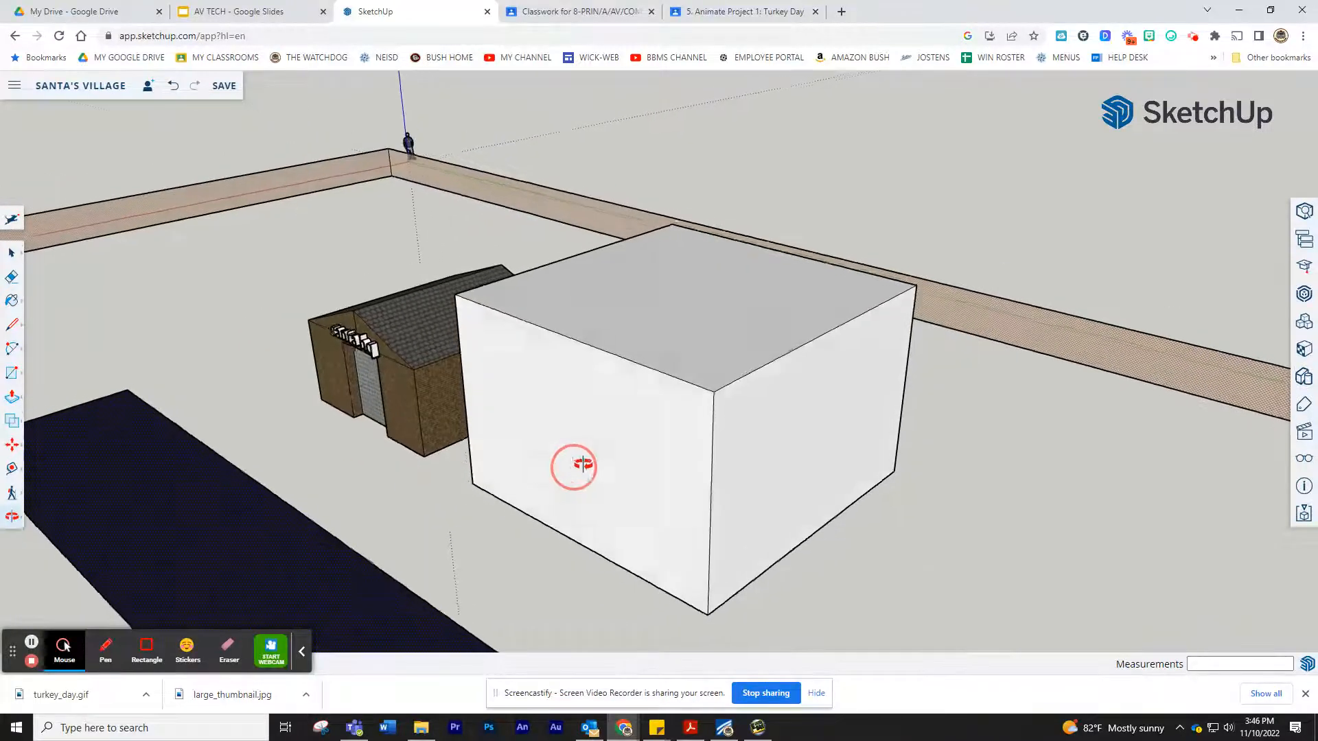
{"action": "scroll", "coordinate": [588, 463], "scroll_direction": "up", "scroll_amount": 4}
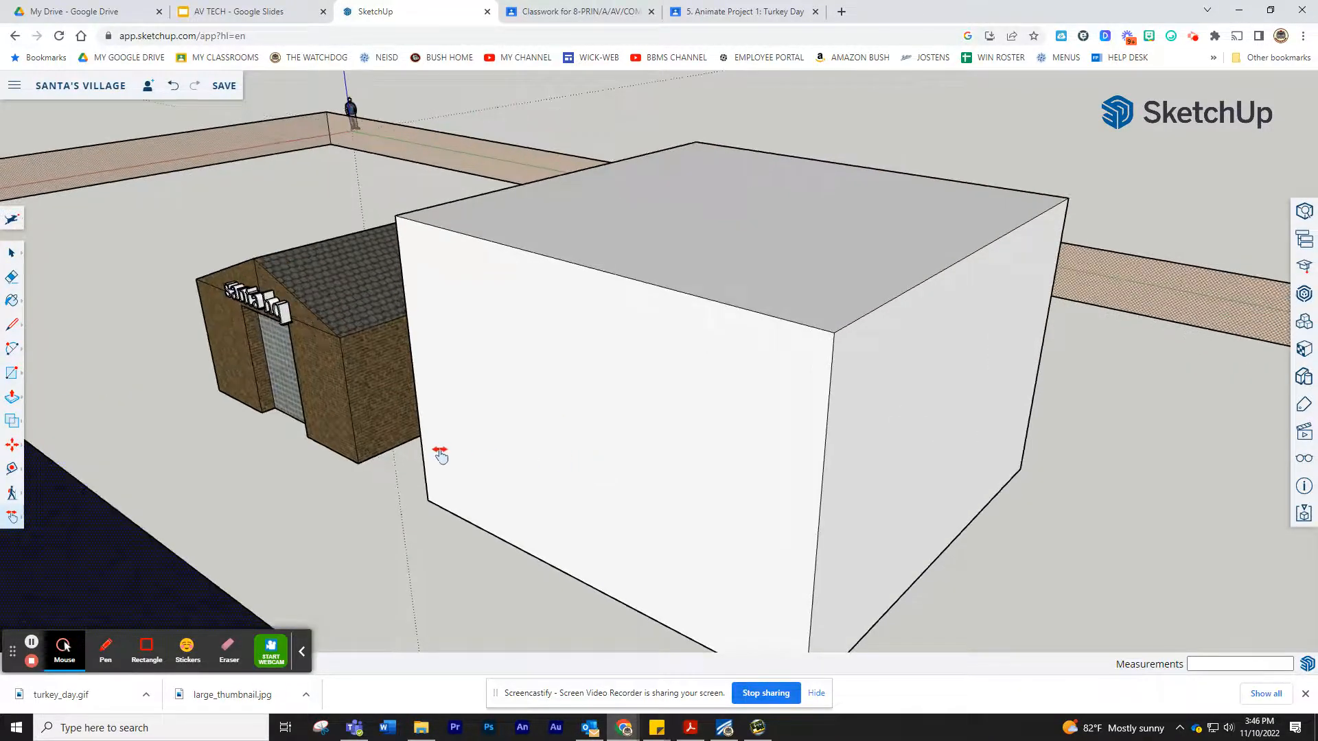
{"action": "left_click", "coordinate": [12, 351]}
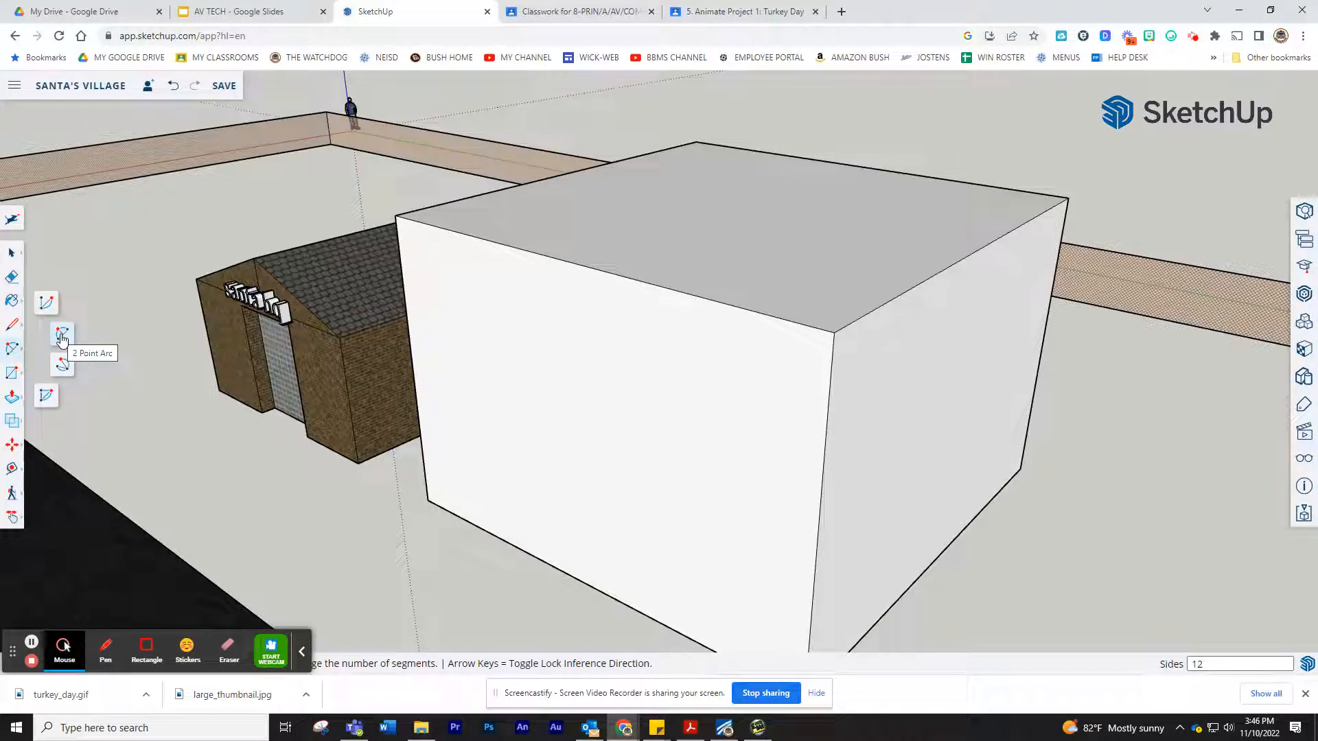
{"action": "left_click", "coordinate": [62, 339]}
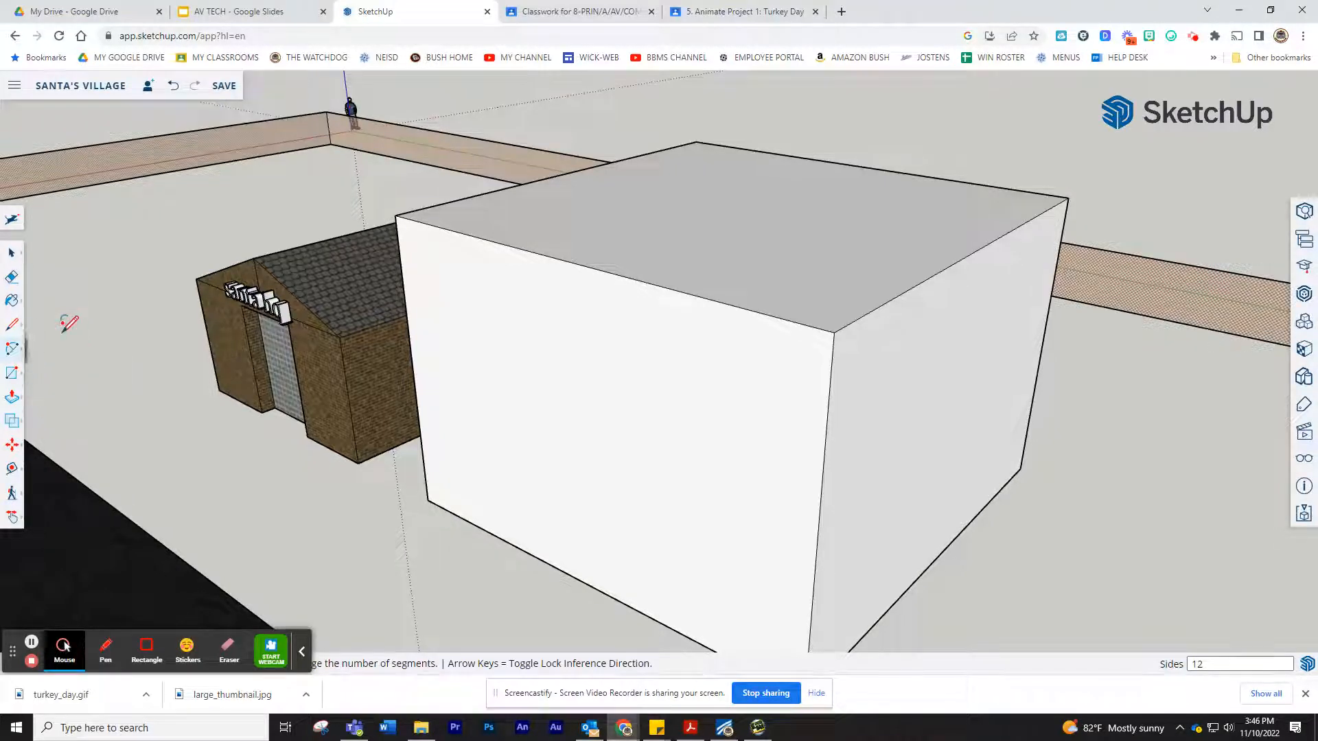
{"action": "left_click", "coordinate": [396, 215]}
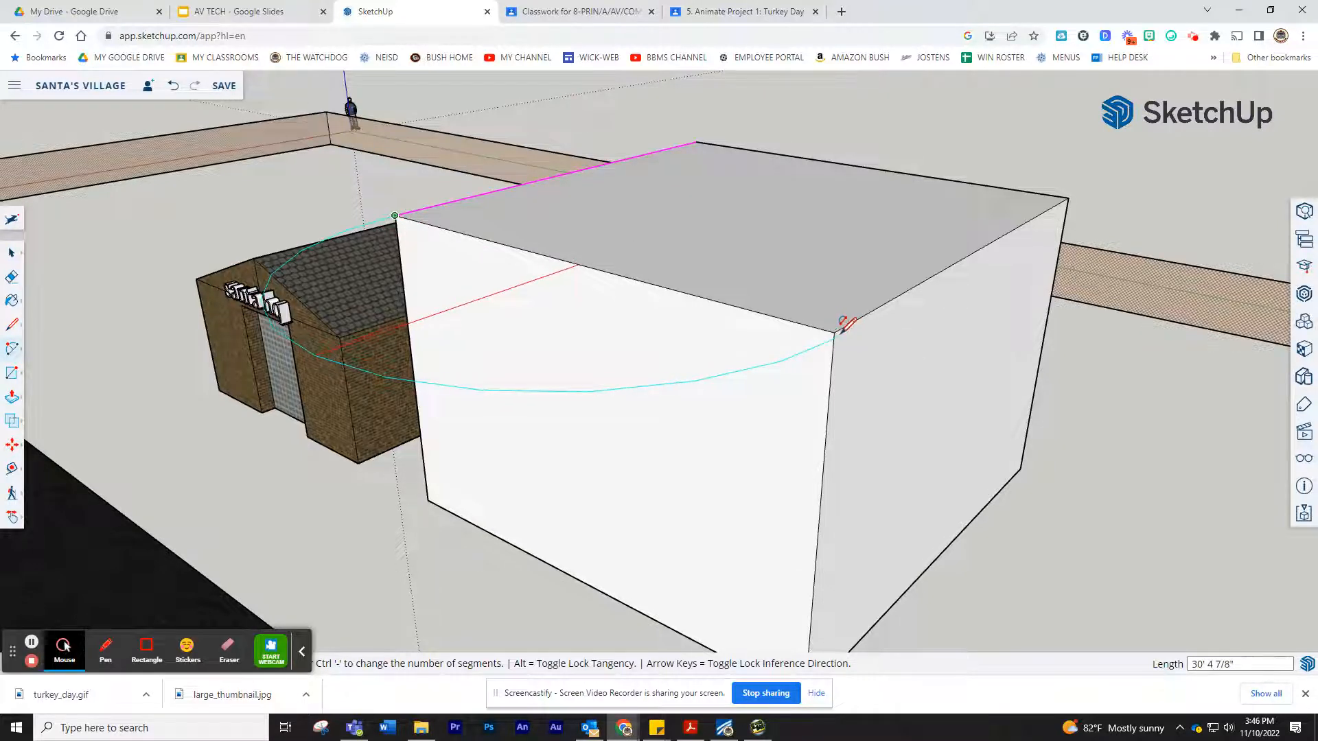
{"action": "left_click", "coordinate": [834, 333]}
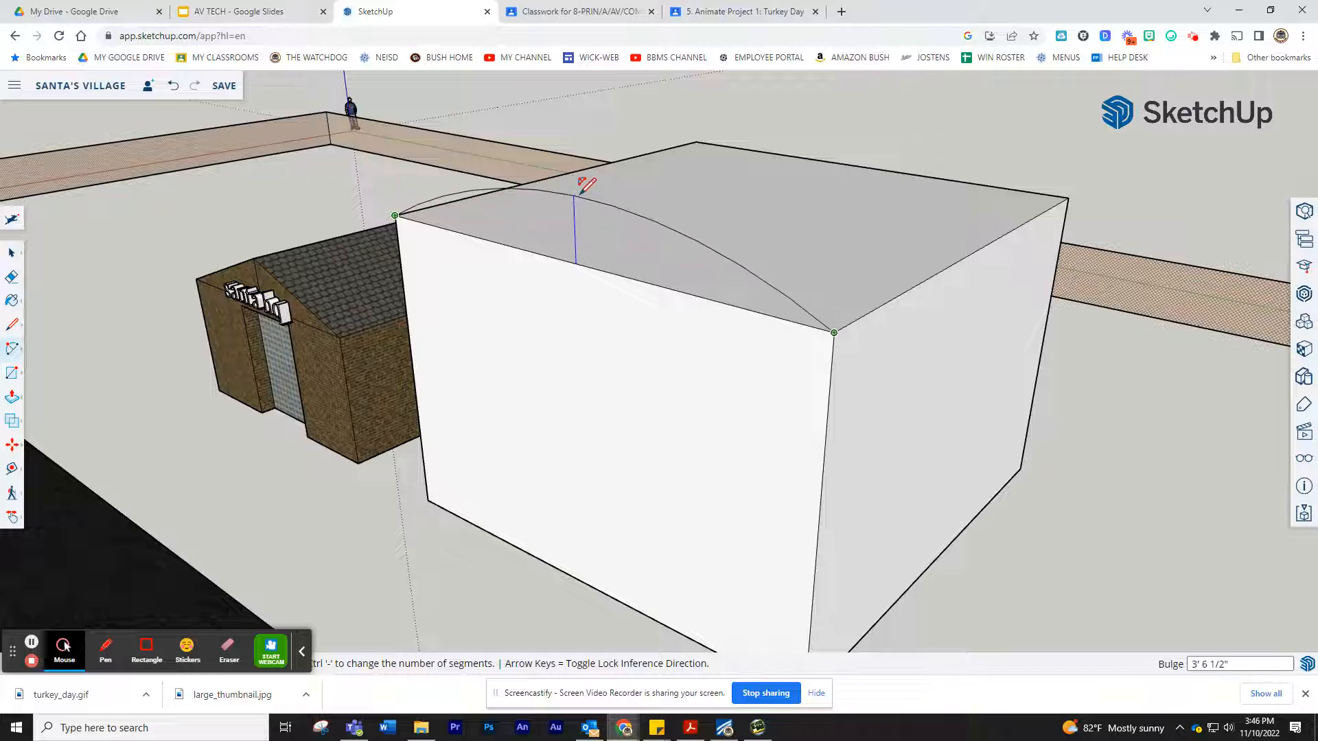
{"action": "middle_click_drag", "start_coordinate": [575, 180], "coordinate": [485, 200]}
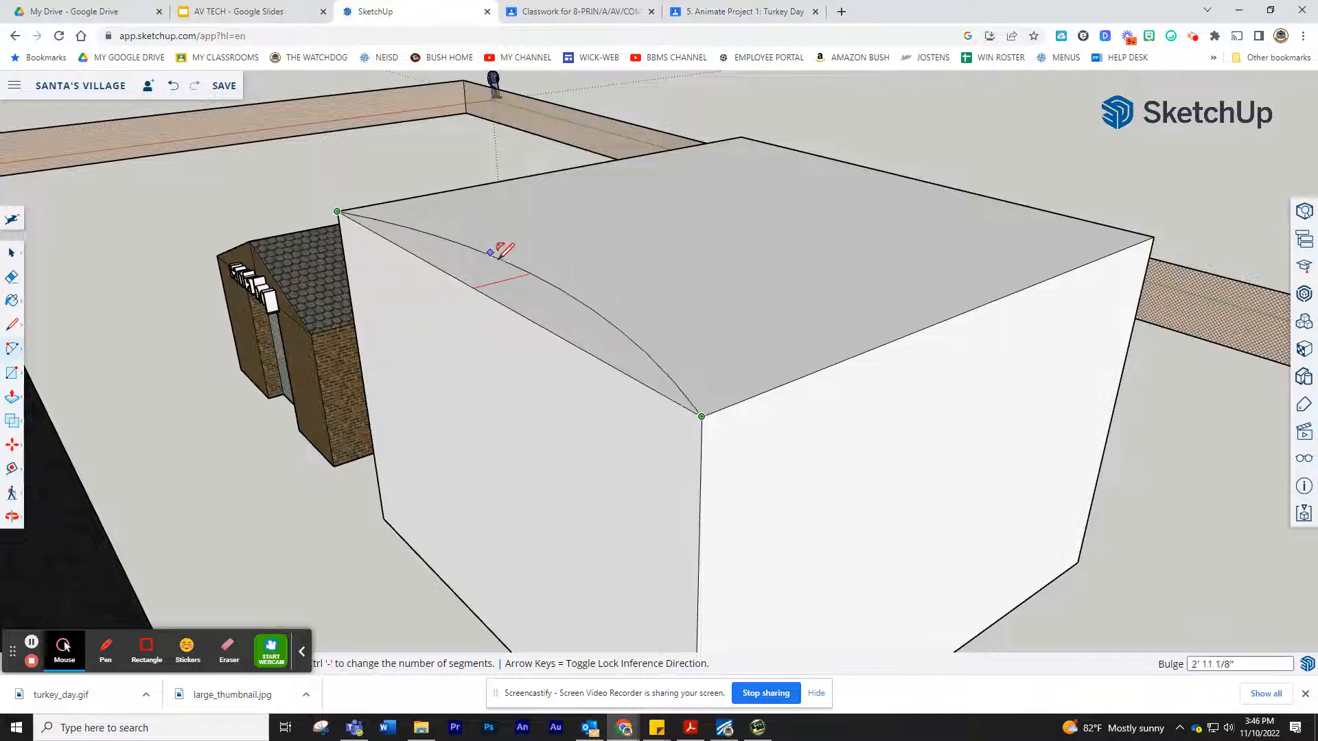
{"action": "mouse_move", "coordinate": [503, 232]}
{"action": "middle_mouse_down"}
{"action": "mouse_move", "coordinate": [515, 218]}
{"action": "mouse_move", "coordinate": [611, 204]}
{"action": "mouse_move", "coordinate": [591, 209]}
{"action": "mouse_move", "coordinate": [589, 234]}
{"action": "mouse_move", "coordinate": [512, 239]}
{"action": "middle_mouse_up"}
{"action": "scroll", "coordinate": [595, 209], "scroll_direction": "down", "scroll_amount": 5}
{"action": "scroll", "coordinate": [604, 213], "scroll_direction": "up", "scroll_amount": 1}
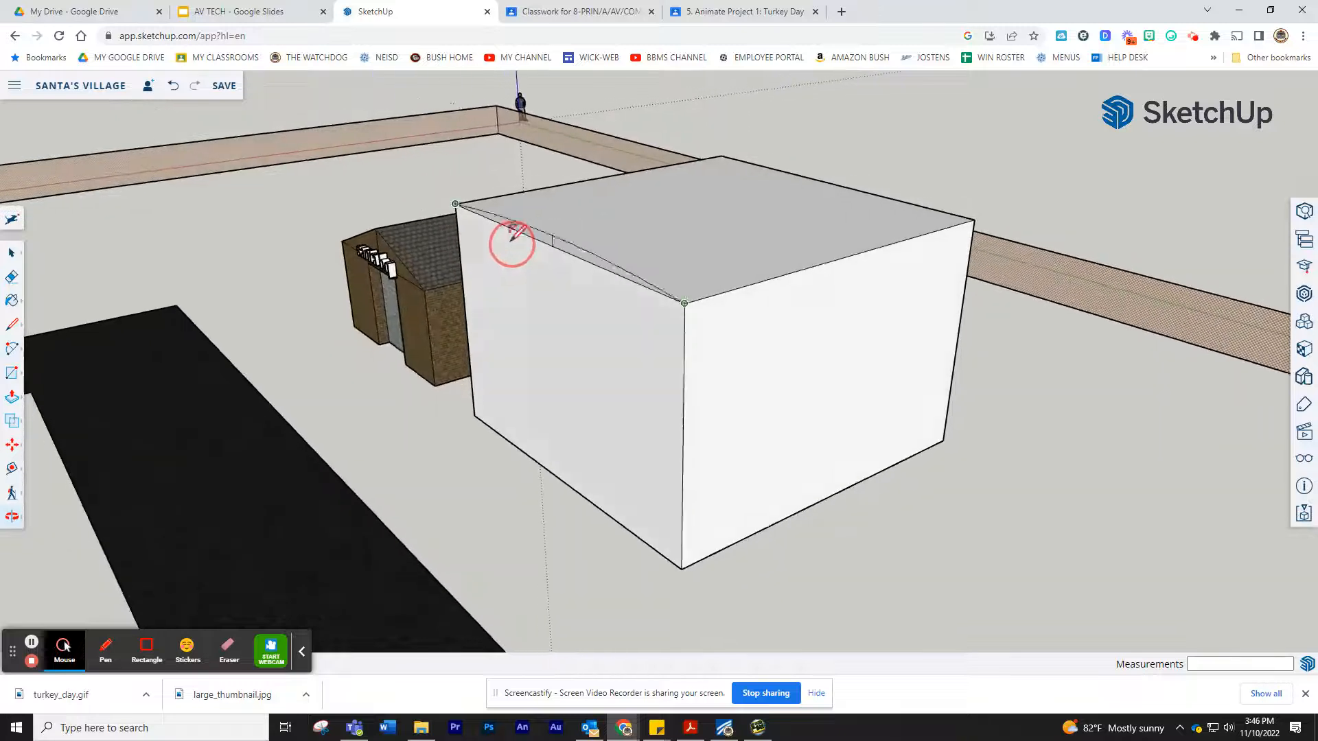
{"action": "left_click", "coordinate": [550, 192]}
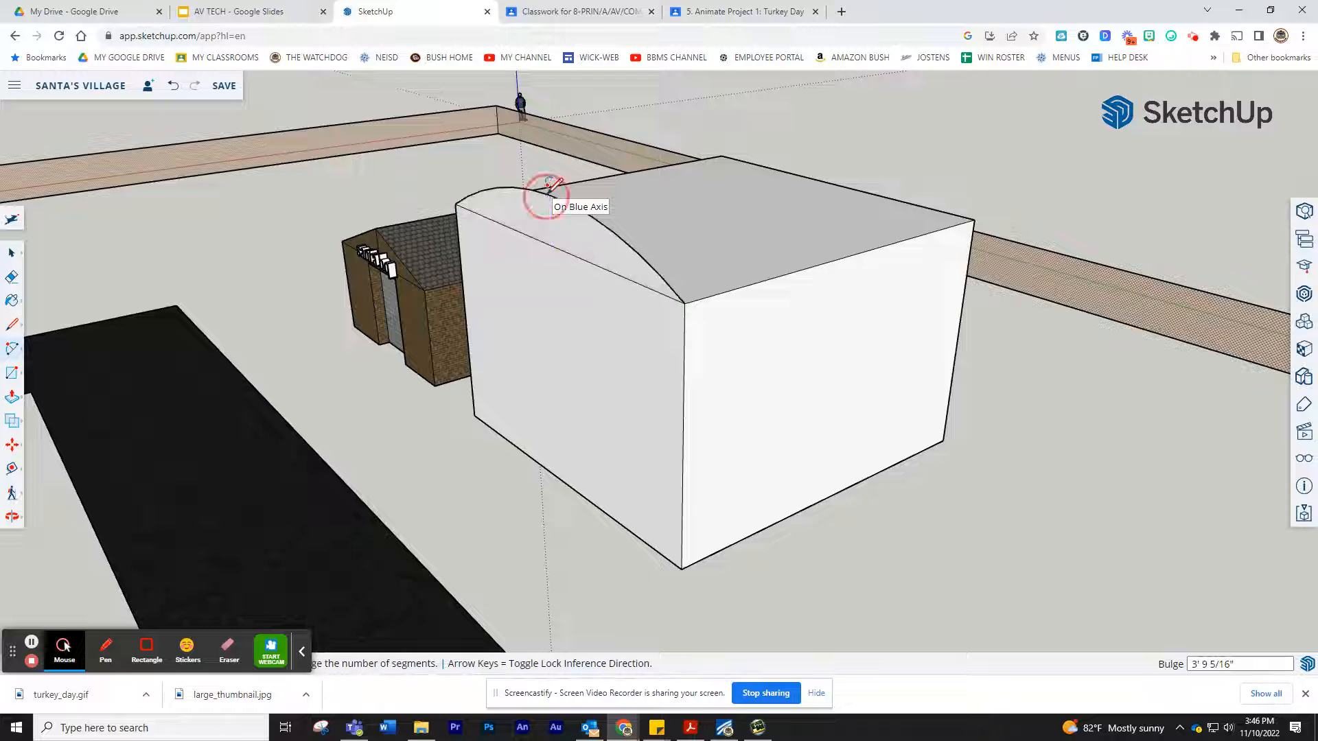
Extrude the arched face 30' across the top of the box to the back wall, forming a curved roof.
{"action": "middle_click_drag", "start_coordinate": [721, 265], "coordinate": [101, 346]}
{"action": "left_click", "coordinate": [13, 397]}
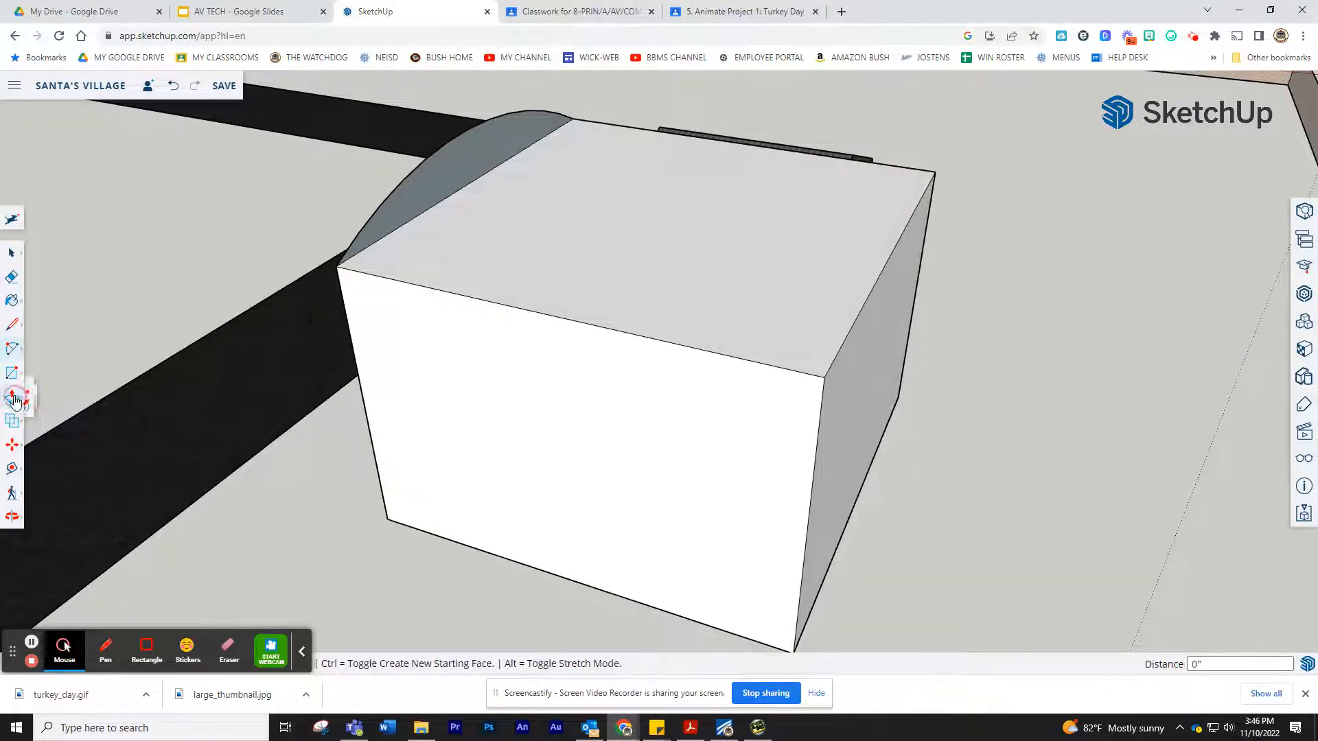
{"action": "left_click", "coordinate": [472, 172]}
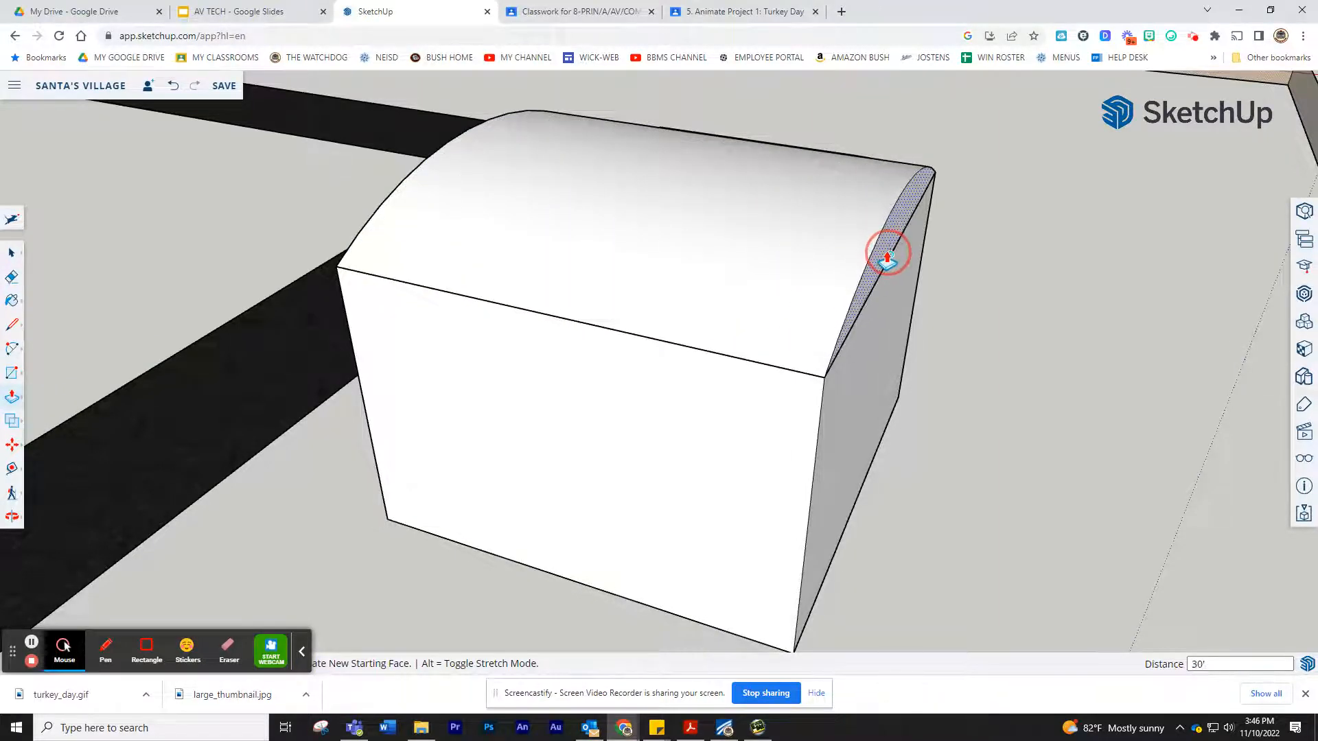
{"action": "left_click", "coordinate": [891, 256]}
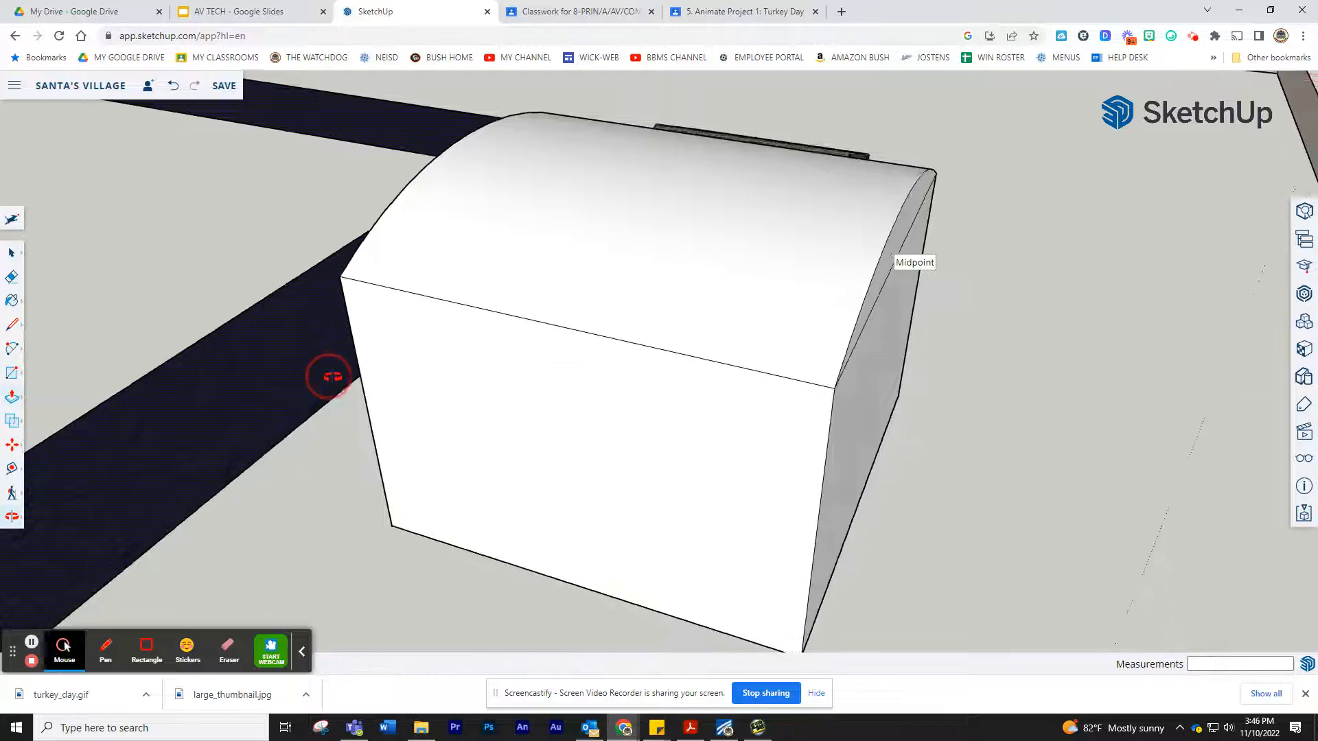
Paint the curved roof and both arched gable faces of the new building with the Metal Embossed material.
{"action": "middle_click_drag", "start_coordinate": [333, 373], "coordinate": [861, 405]}
{"action": "middle_click_drag", "start_coordinate": [677, 469], "coordinate": [920, 453]}
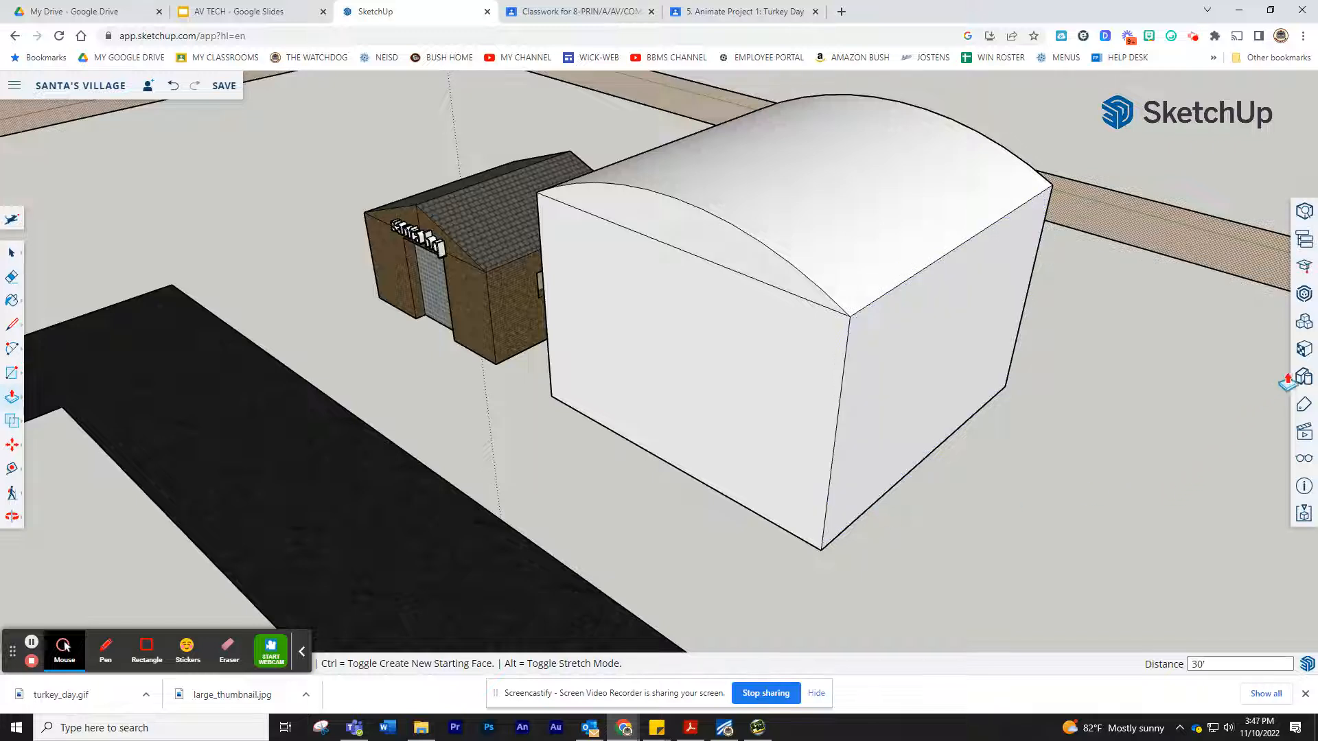
{"action": "left_click", "coordinate": [1302, 350]}
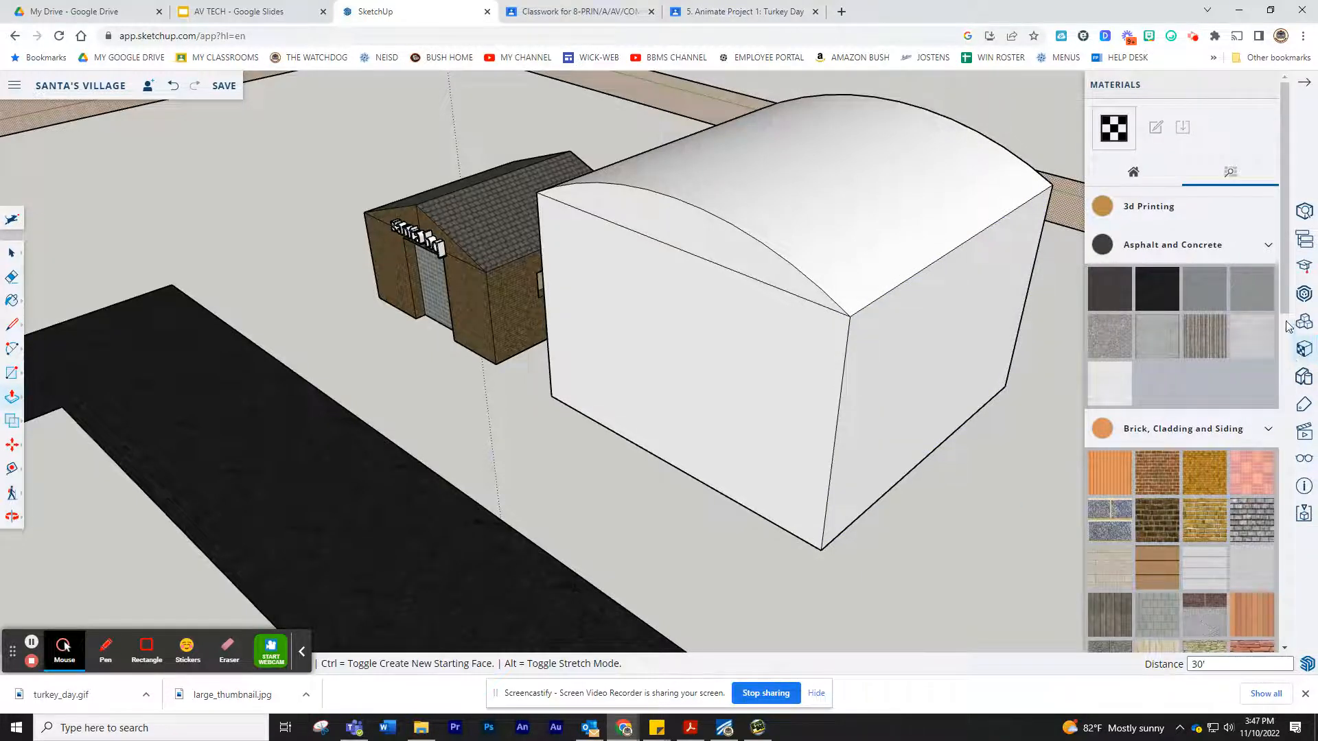
{"action": "left_click", "coordinate": [1173, 245]}
{"action": "left_click", "coordinate": [1172, 292]}
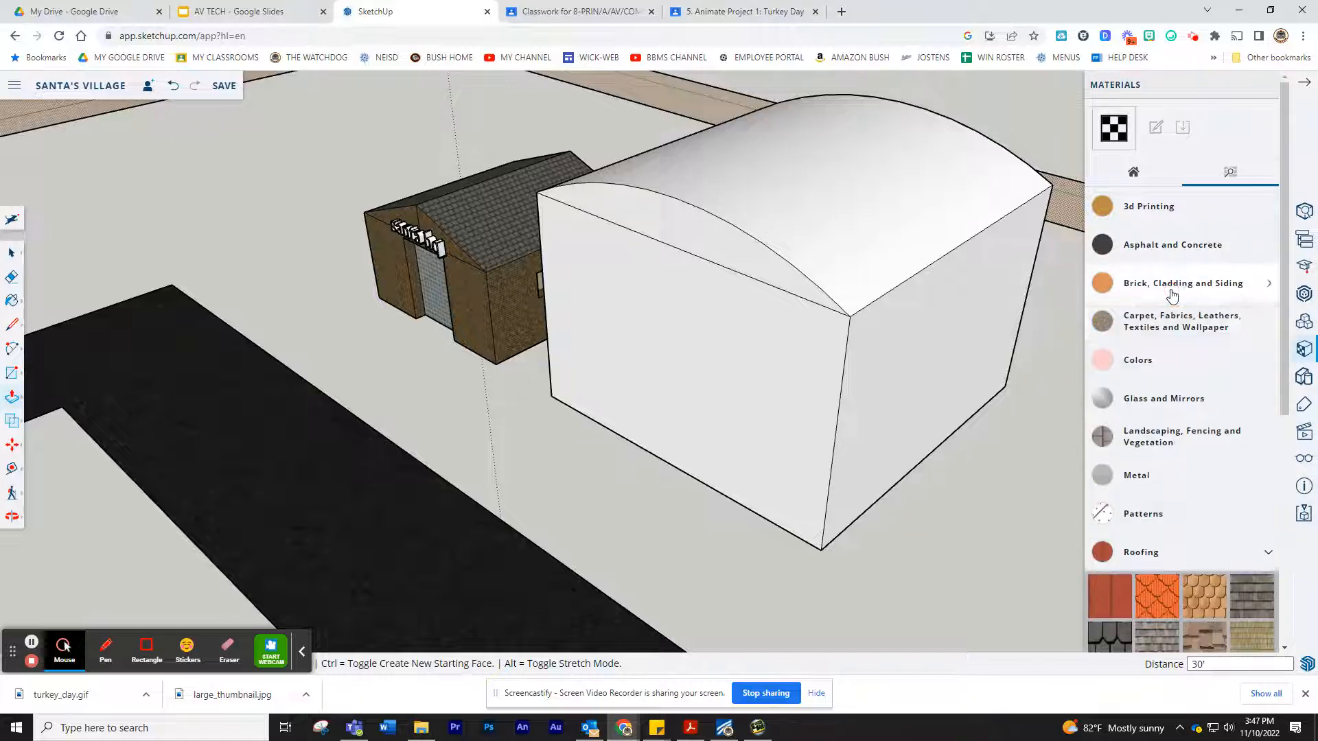
{"action": "left_click", "coordinate": [1140, 553]}
{"action": "left_click", "coordinate": [1140, 553]}
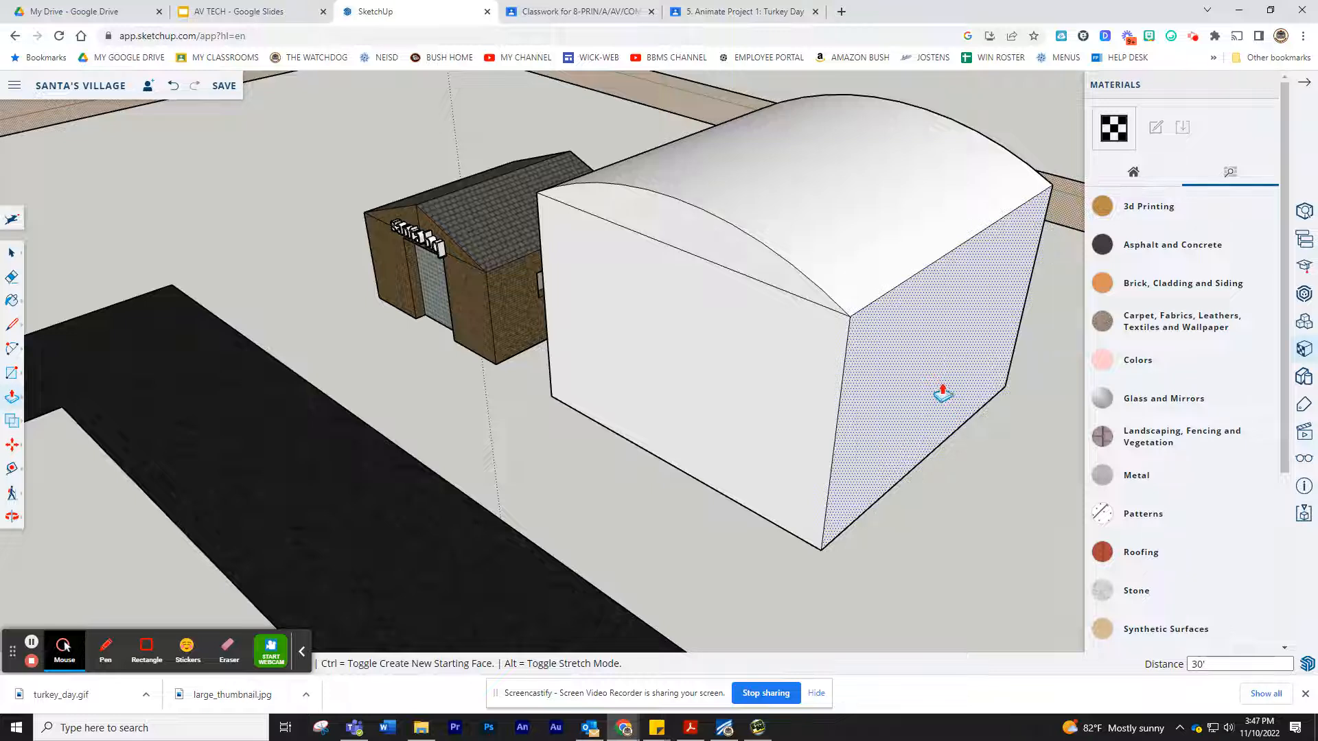
{"action": "left_click", "coordinate": [1140, 476]}
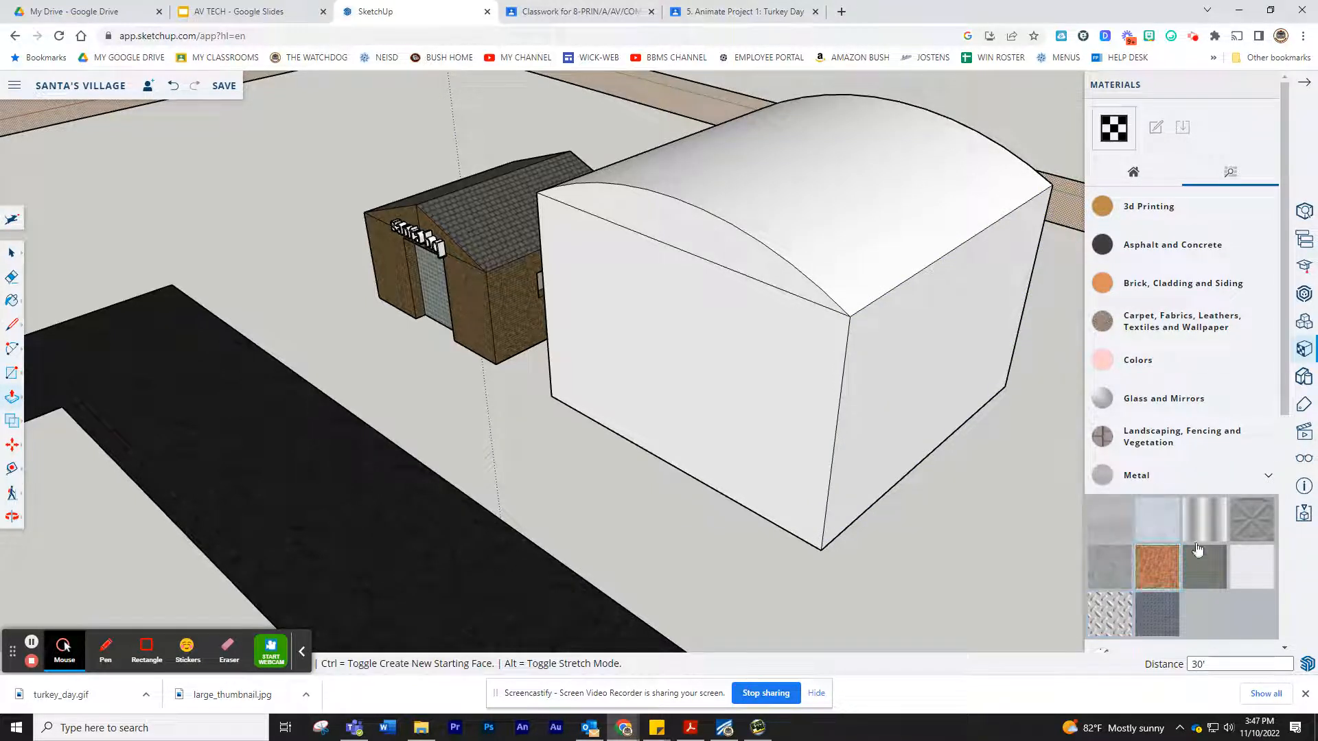
{"action": "left_click", "coordinate": [1252, 520]}
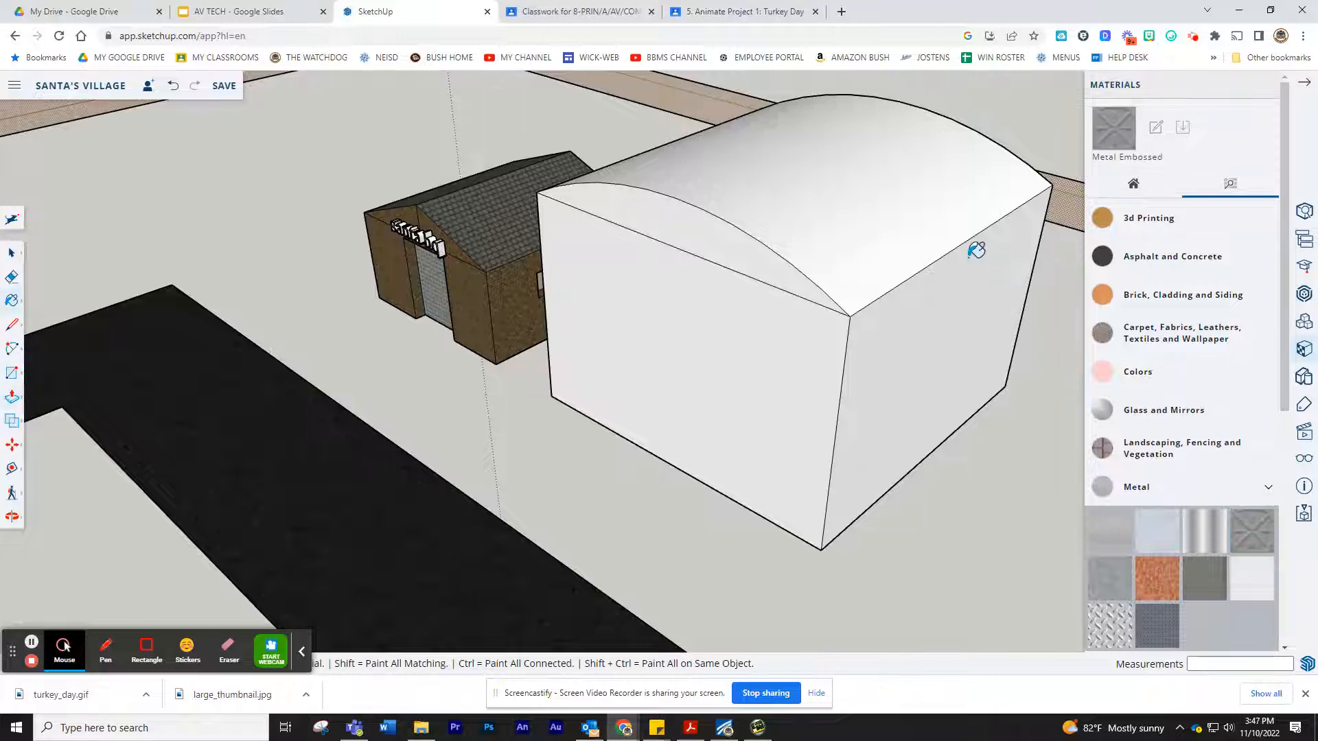
{"action": "left_click", "coordinate": [900, 240]}
{"action": "left_click", "coordinate": [737, 252]}
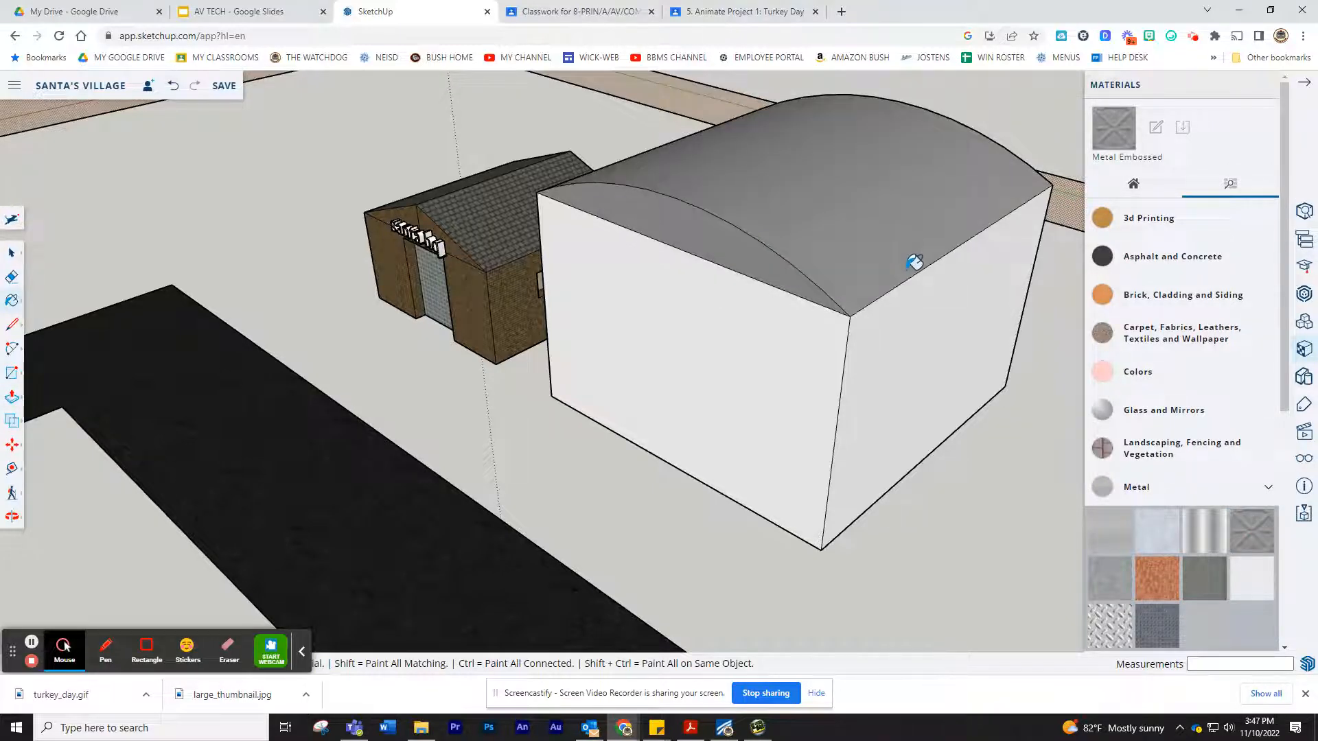
{"action": "mouse_move", "coordinate": [913, 261]}
{"action": "middle_mouse_down"}
{"action": "mouse_move", "coordinate": [780, 295]}
{"action": "mouse_move", "coordinate": [771, 332]}
{"action": "mouse_move", "coordinate": [398, 306]}
{"action": "middle_mouse_up"}
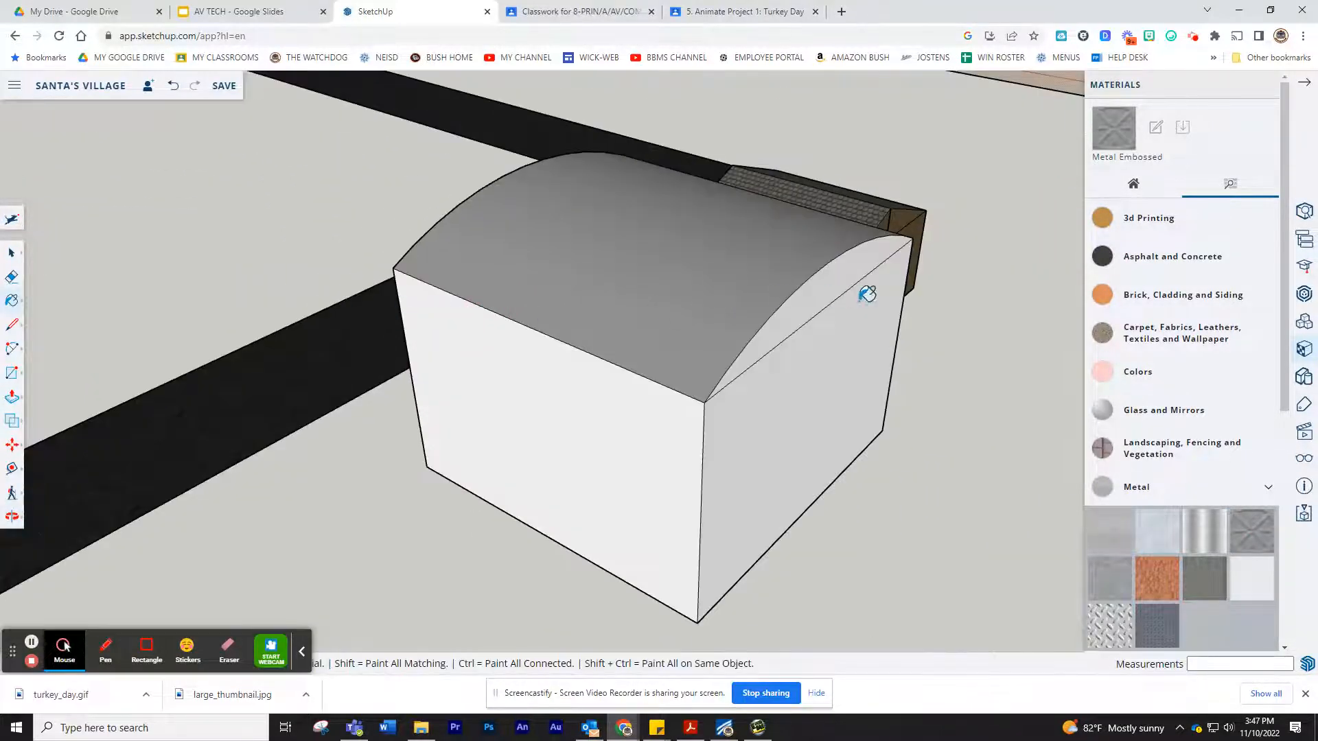
{"action": "left_click", "coordinate": [831, 277]}
Paint all four walls of the curved-roof building with the red Color A06.
{"action": "scroll", "coordinate": [833, 278], "scroll_direction": "down", "scroll_amount": 5}
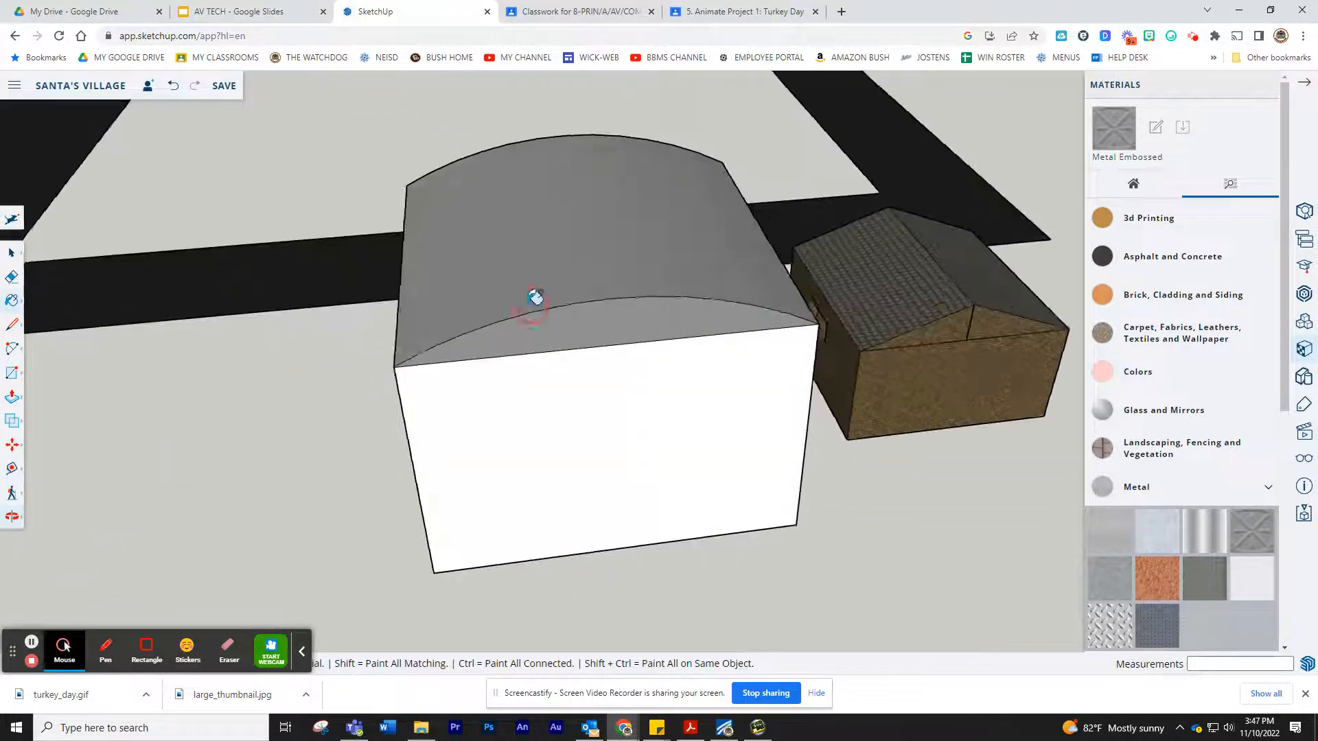
{"action": "middle_click_drag", "start_coordinate": [532, 298], "coordinate": [556, 324]}
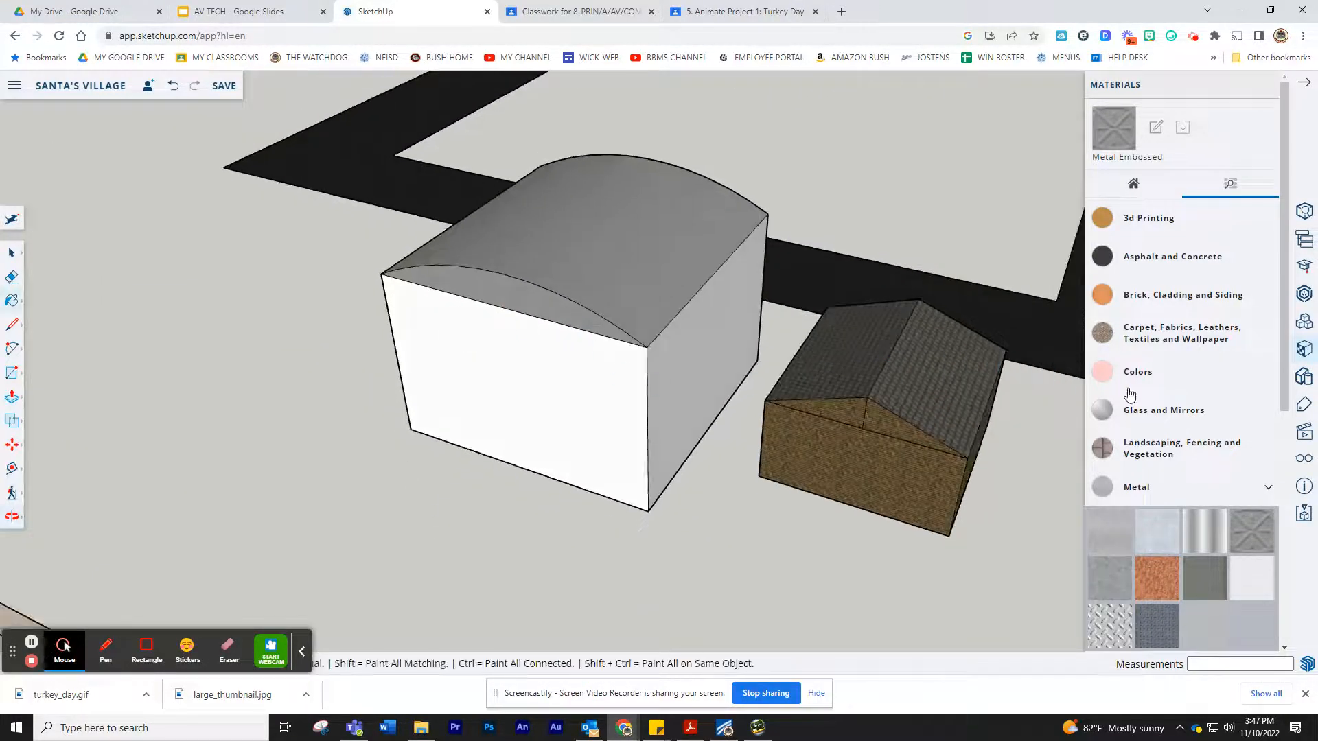
{"action": "left_click", "coordinate": [1139, 371]}
{"action": "left_click", "coordinate": [1156, 464]}
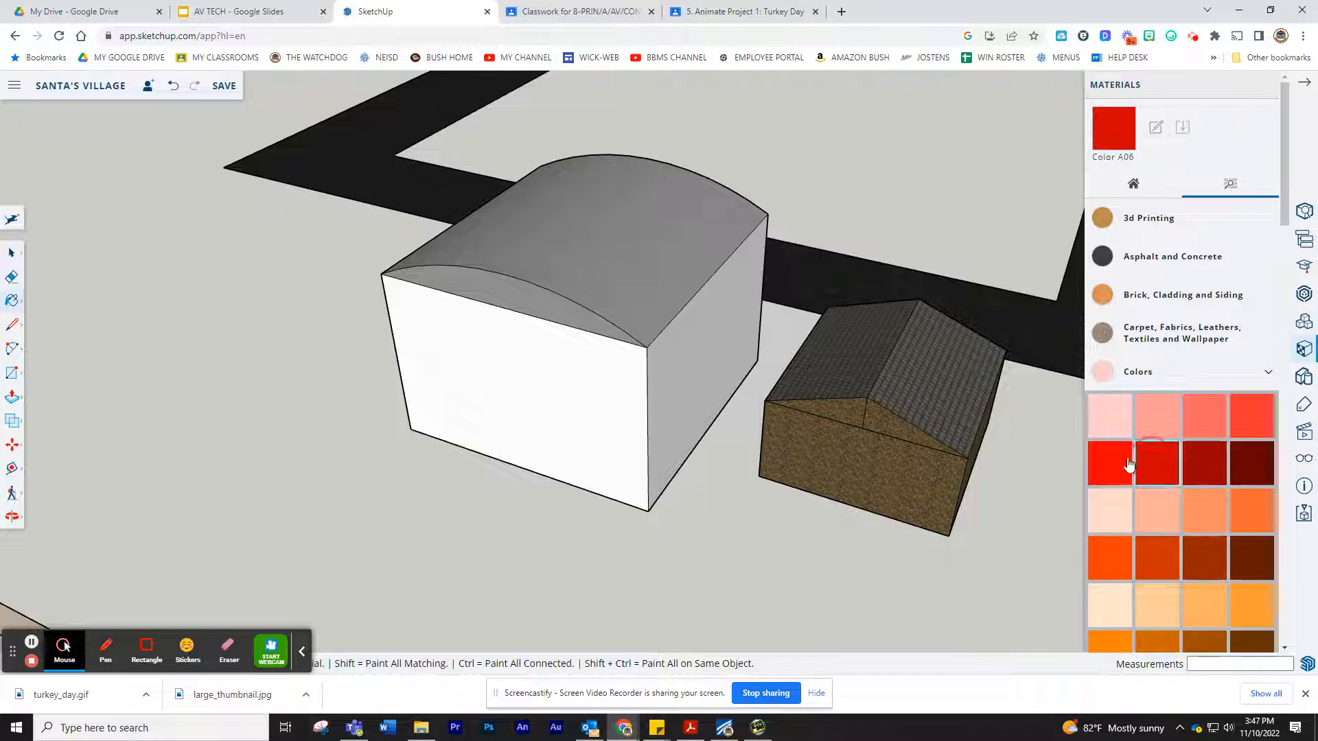
{"action": "left_click", "coordinate": [694, 367]}
{"action": "left_click", "coordinate": [563, 377]}
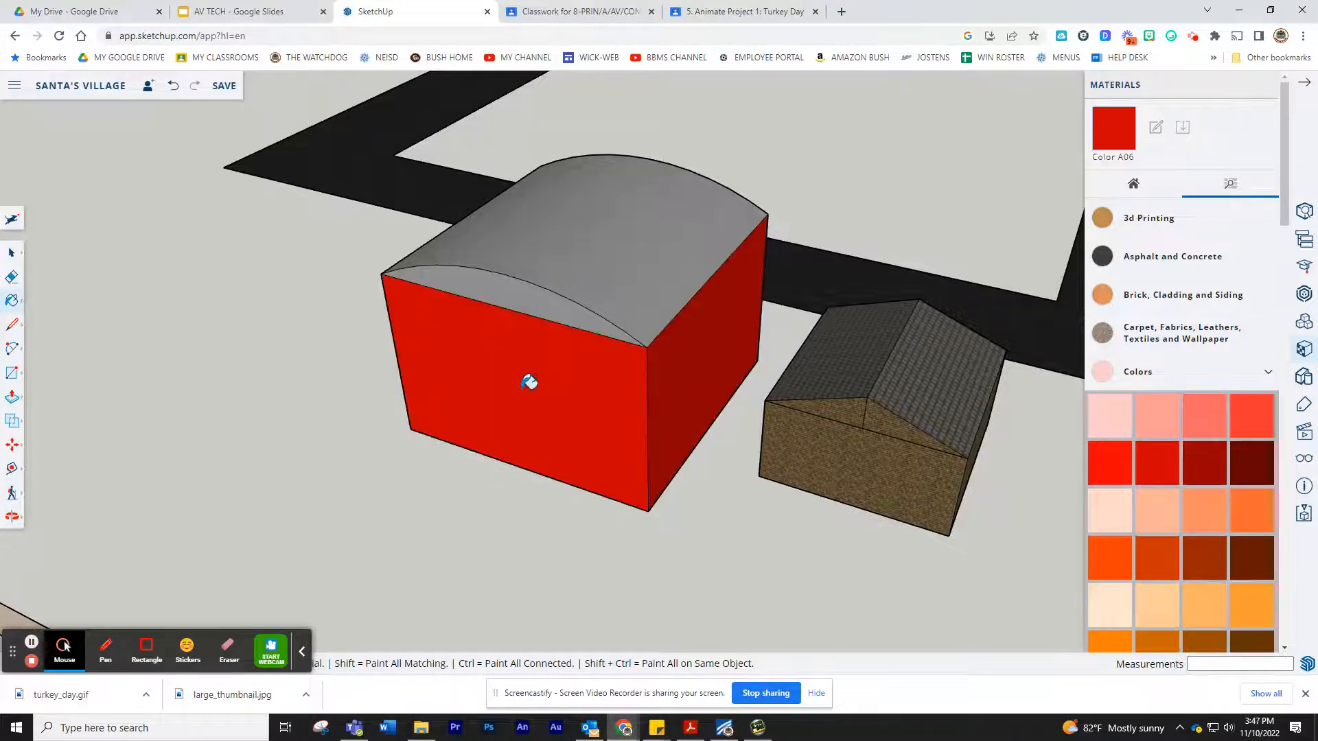
{"action": "mouse_move", "coordinate": [530, 381]}
{"action": "middle_mouse_down"}
{"action": "mouse_move", "coordinate": [862, 397]}
{"action": "mouse_move", "coordinate": [724, 476]}
{"action": "middle_mouse_up"}
{"action": "left_click", "coordinate": [455, 481]}
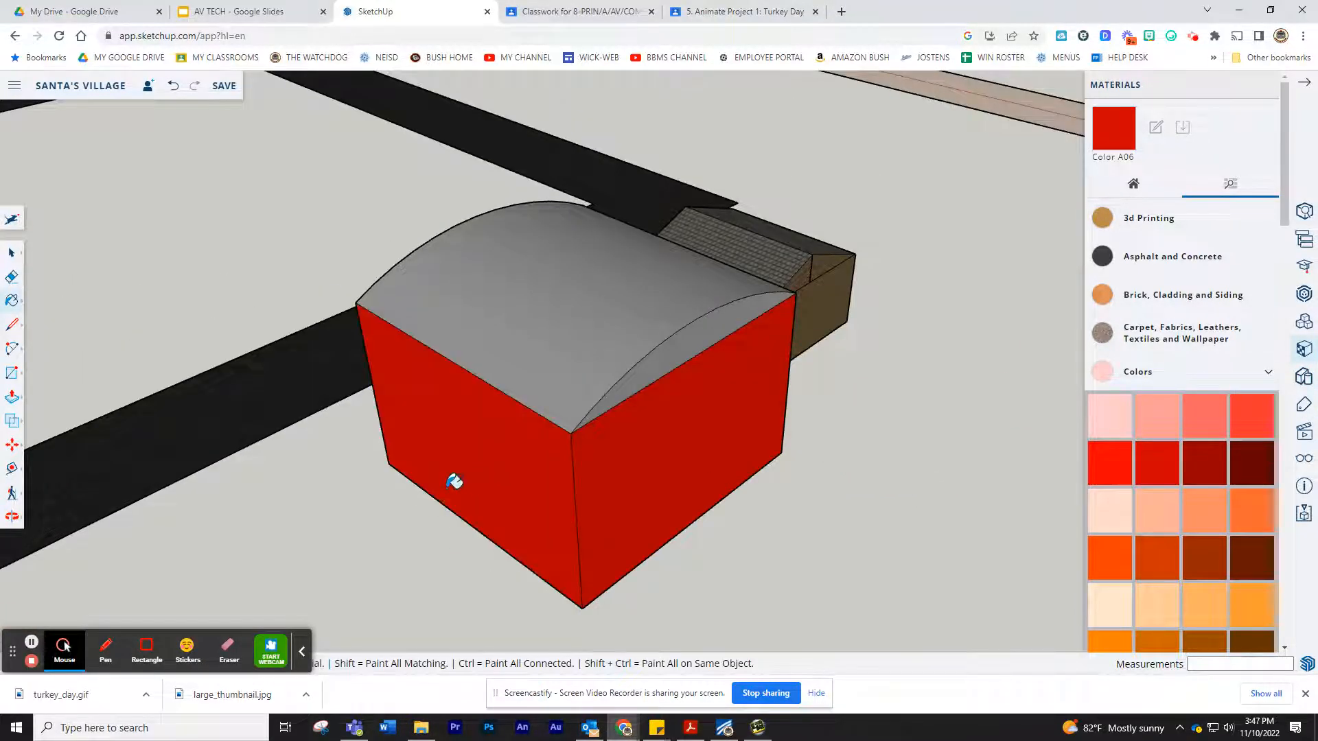
{"action": "mouse_move", "coordinate": [455, 480]}
{"action": "middle_mouse_down"}
{"action": "mouse_move", "coordinate": [426, 500]}
{"action": "mouse_move", "coordinate": [962, 447]}
{"action": "middle_mouse_up"}
{"action": "left_click", "coordinate": [753, 420]}
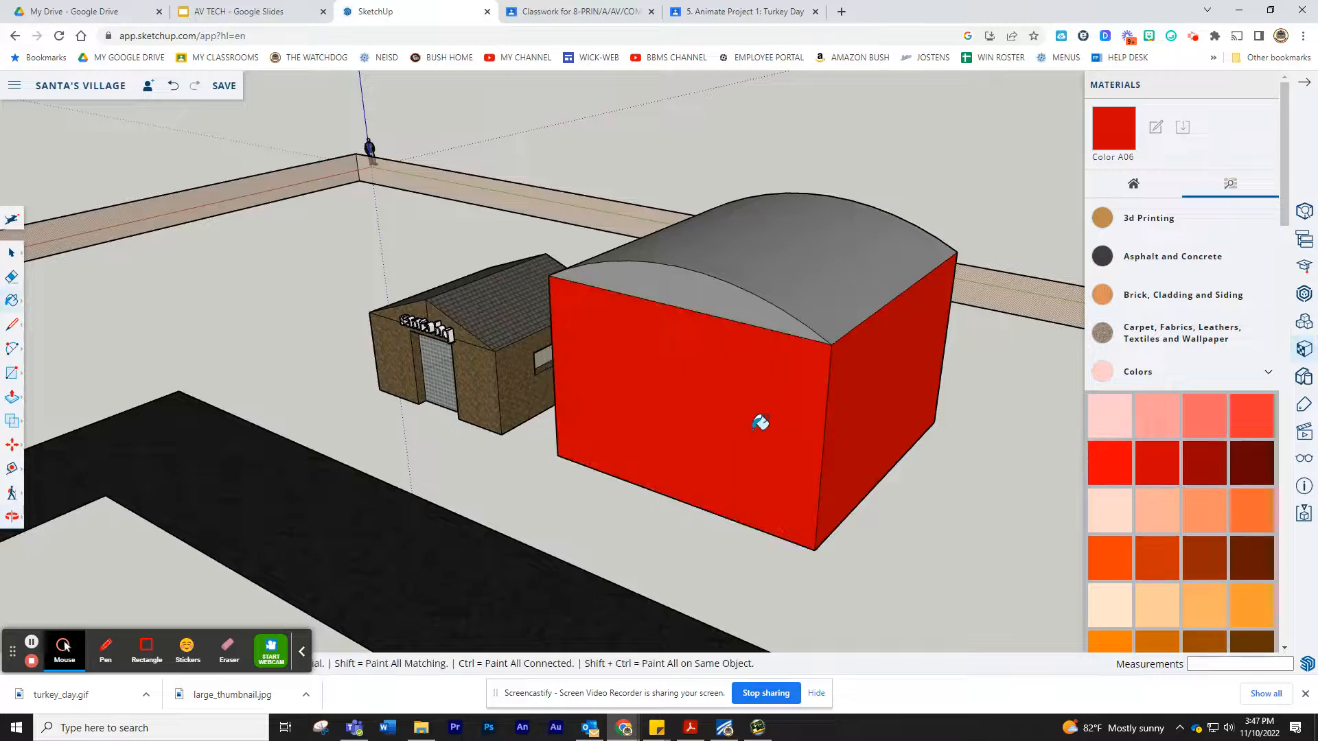
Create filled 3D text RUDY'S DINER in Lora Regular, 1' high with a 6" extrusion, and place it on the front gable.
{"action": "middle_click_drag", "start_coordinate": [761, 422], "coordinate": [877, 423]}
{"action": "scroll", "coordinate": [938, 384], "scroll_direction": "up", "scroll_amount": 3}
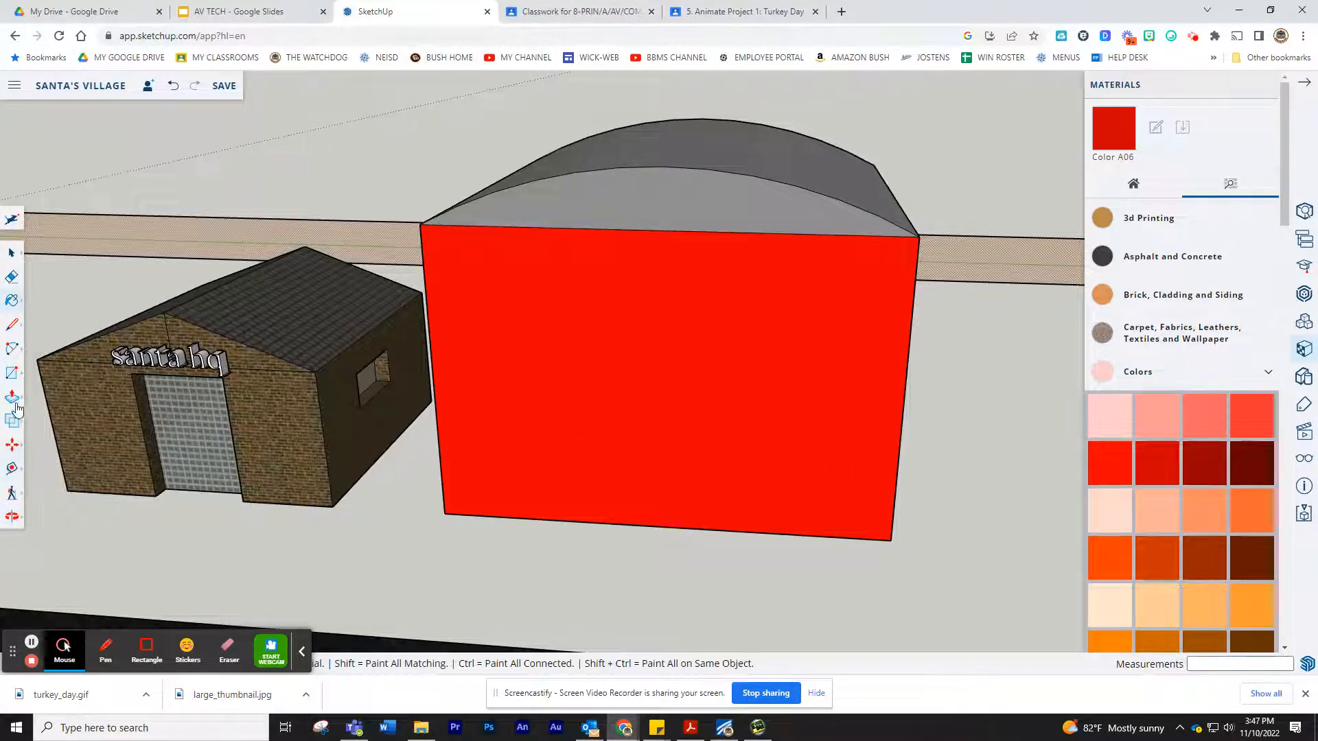
{"action": "left_click", "coordinate": [12, 376]}
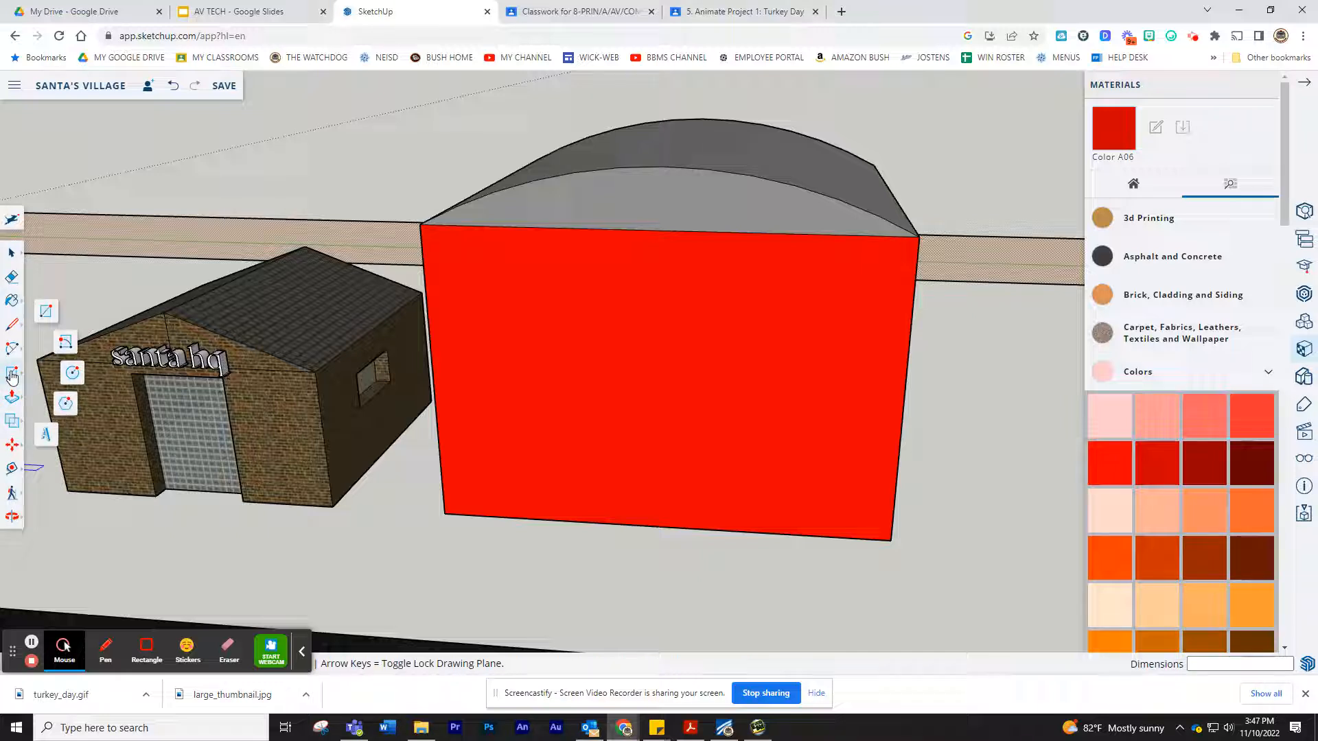
{"action": "left_click", "coordinate": [44, 434]}
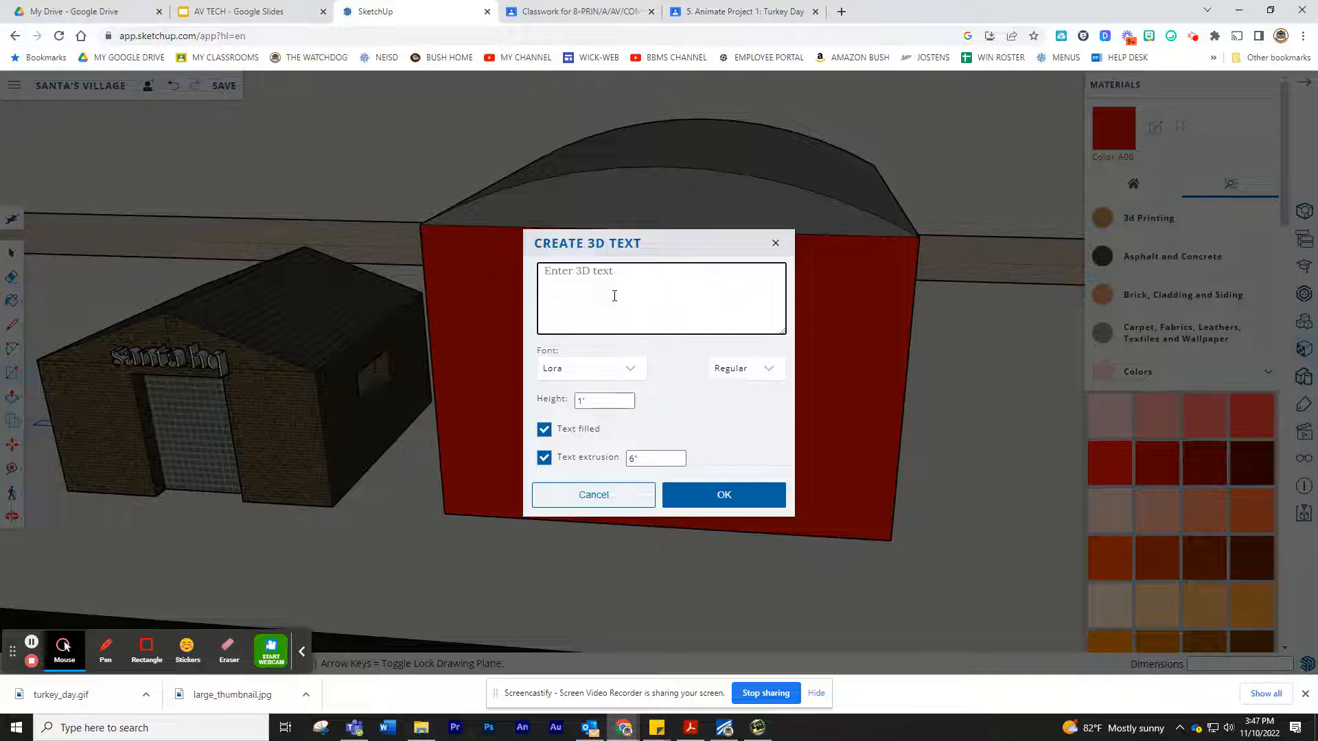
{"action": "type", "text": "s"}
{"action": "type", "text": "RUDY'S DINER"}
{"action": "left_click", "coordinate": [714, 488]}
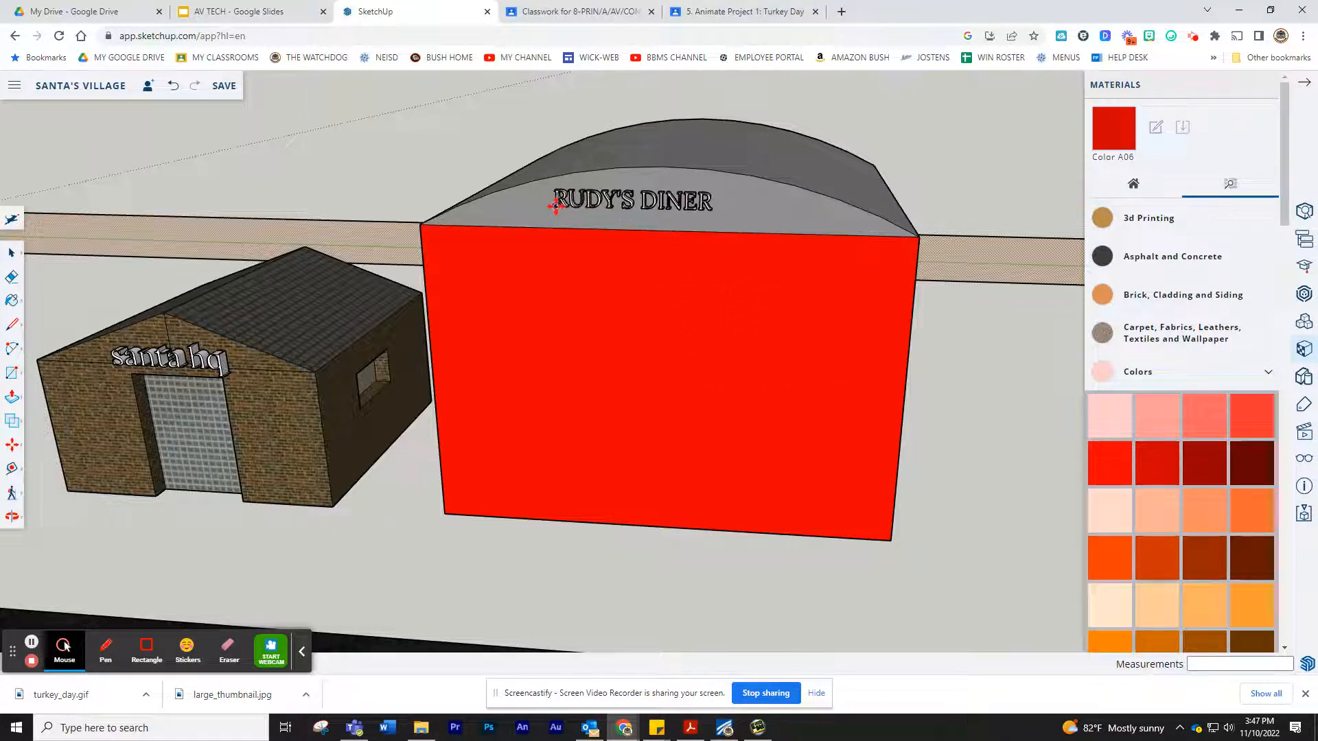
{"action": "left_click", "coordinate": [588, 204]}
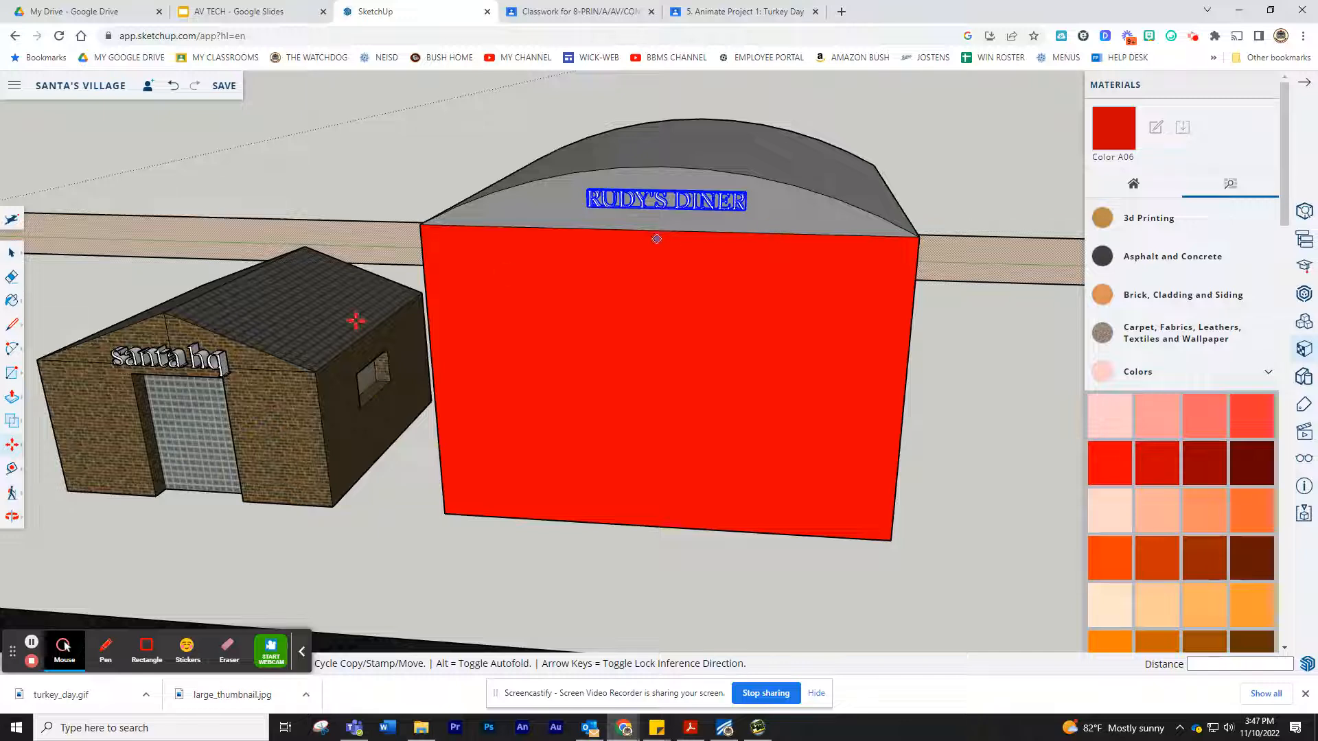
Scale the RUDY'S DINER lettering uniformly by a factor of about 1.50.
{"action": "left_click", "coordinate": [12, 520]}
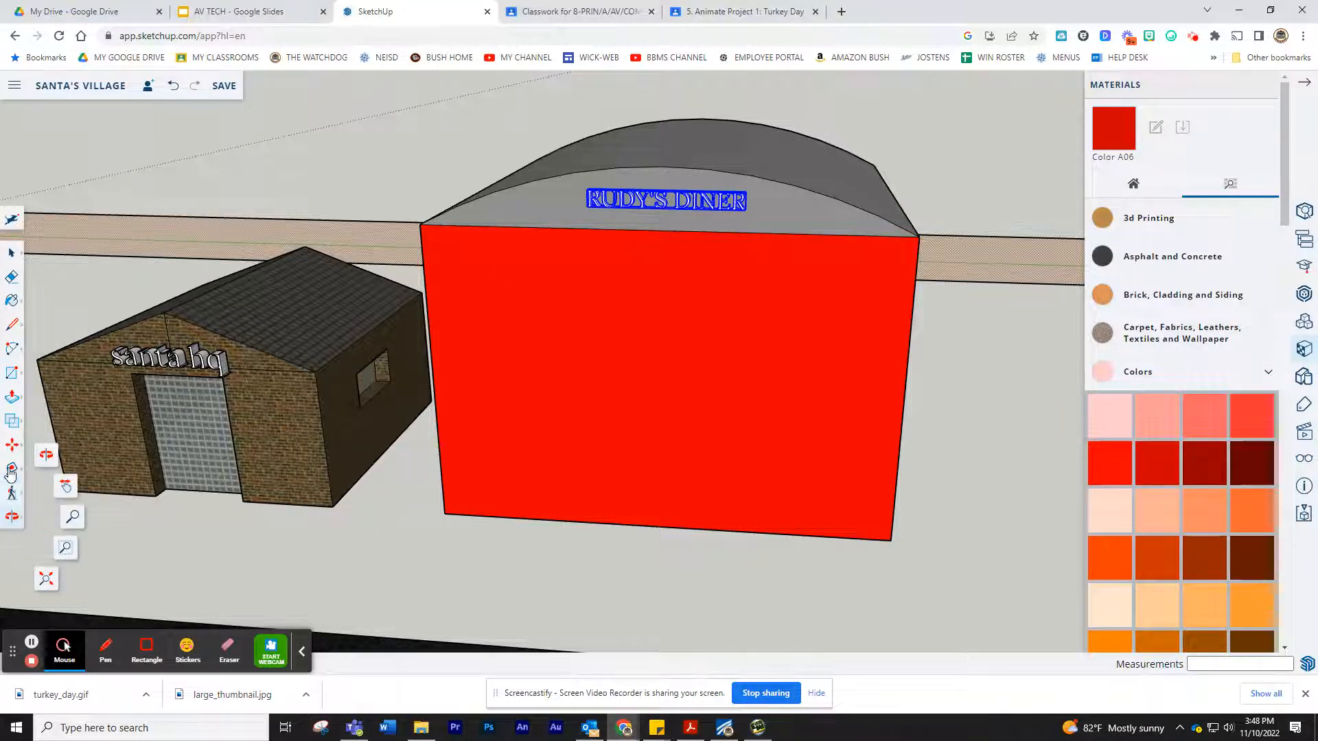
{"action": "left_click", "coordinate": [13, 447]}
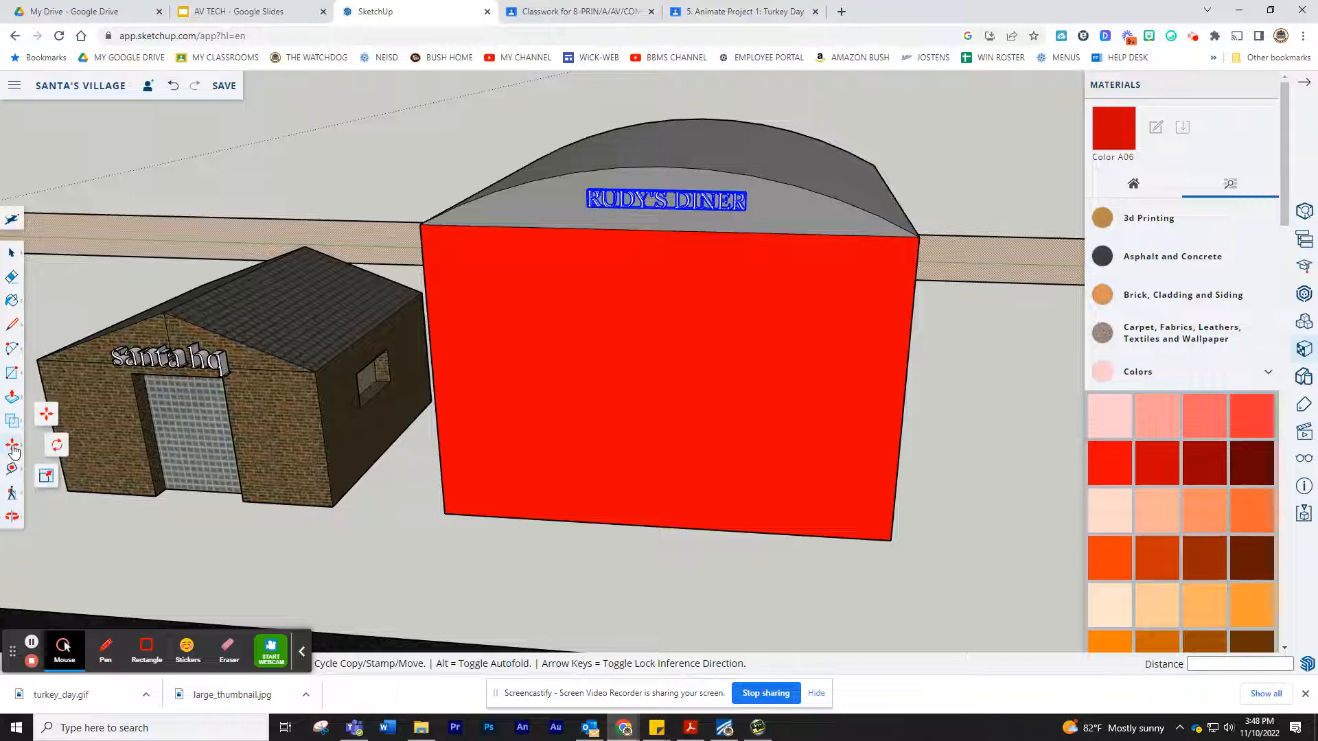
{"action": "left_click", "coordinate": [46, 477]}
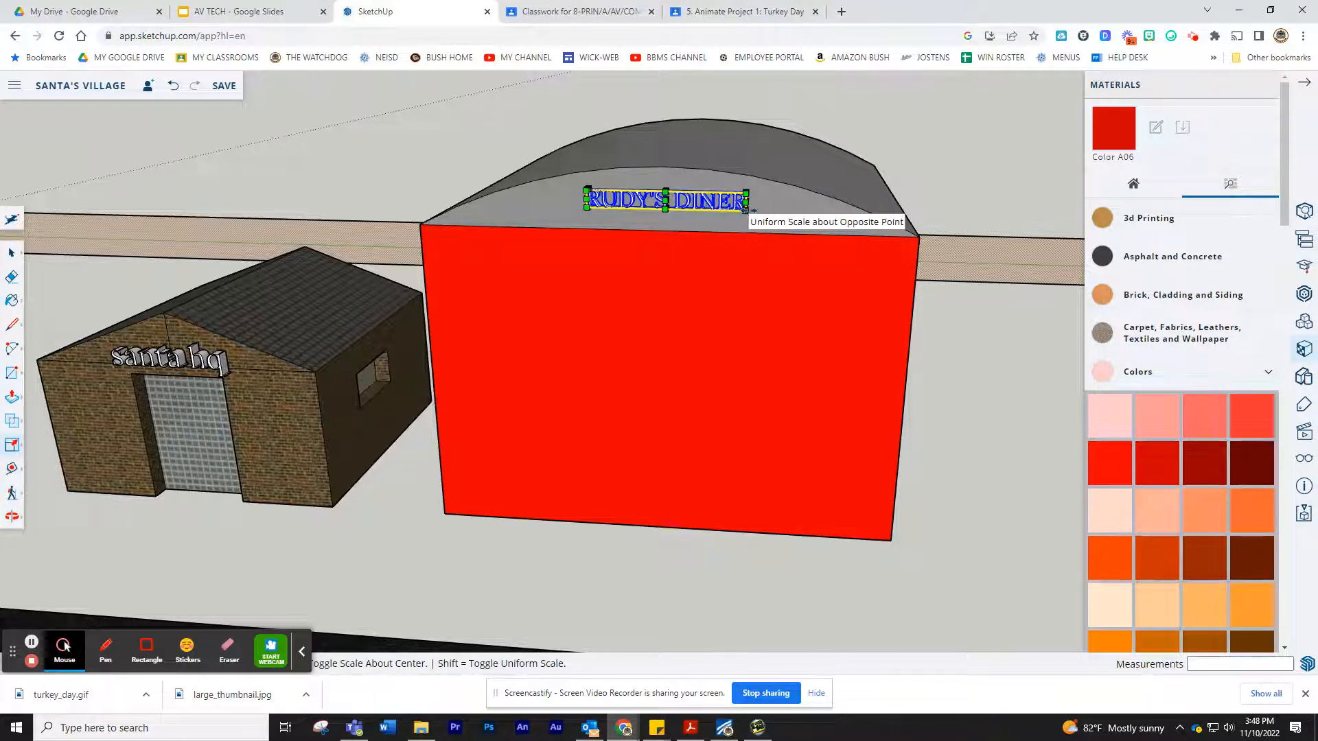
{"action": "left_click_drag", "start_coordinate": [747, 208], "coordinate": [828, 222]}
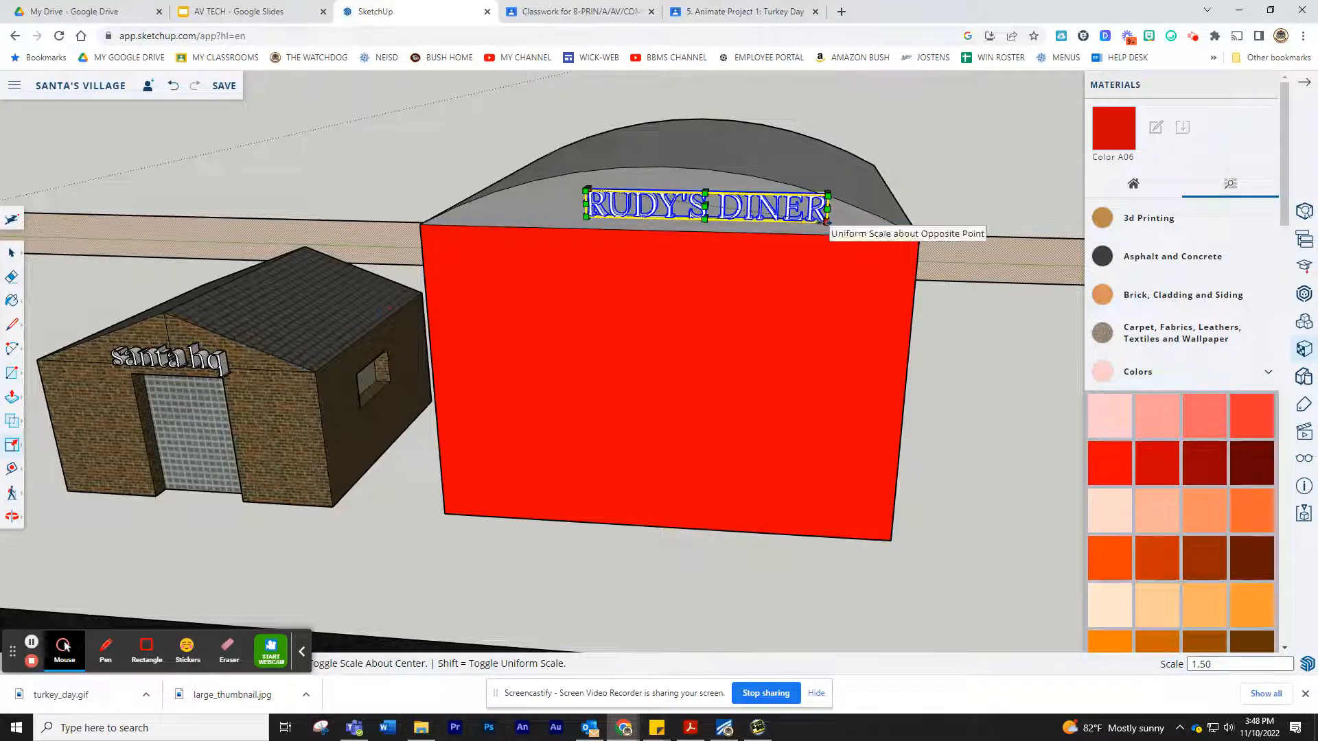
Move the RUDY'S DINER lettering about 2' 6" across the front gable to center it.
{"action": "left_click", "coordinate": [13, 447]}
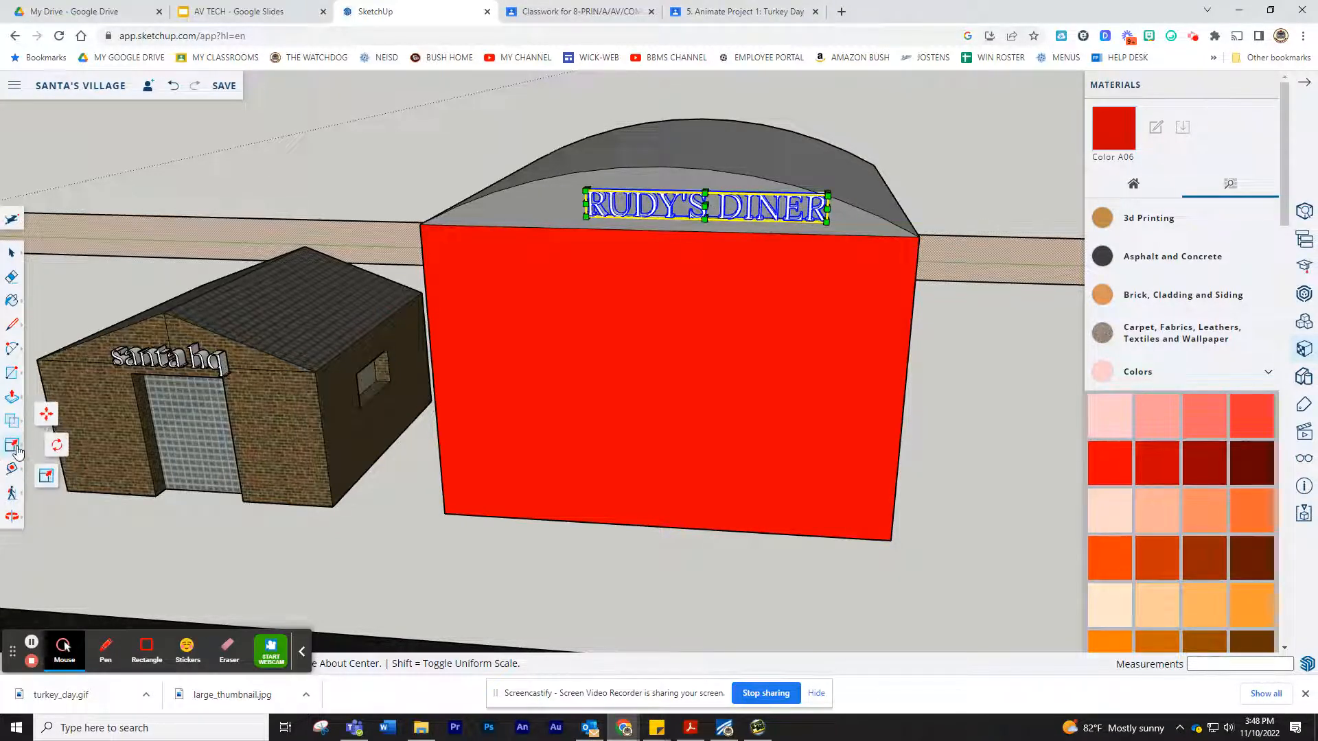
{"action": "left_click", "coordinate": [47, 415]}
{"action": "left_click_drag", "start_coordinate": [702, 205], "coordinate": [661, 195]}
Paint the front gable and the RUDY'S DINER lettering green.
{"action": "scroll", "coordinate": [1110, 471], "scroll_direction": "down", "scroll_amount": 2}
{"action": "scroll", "coordinate": [1110, 471], "scroll_direction": "down", "scroll_amount": 6}
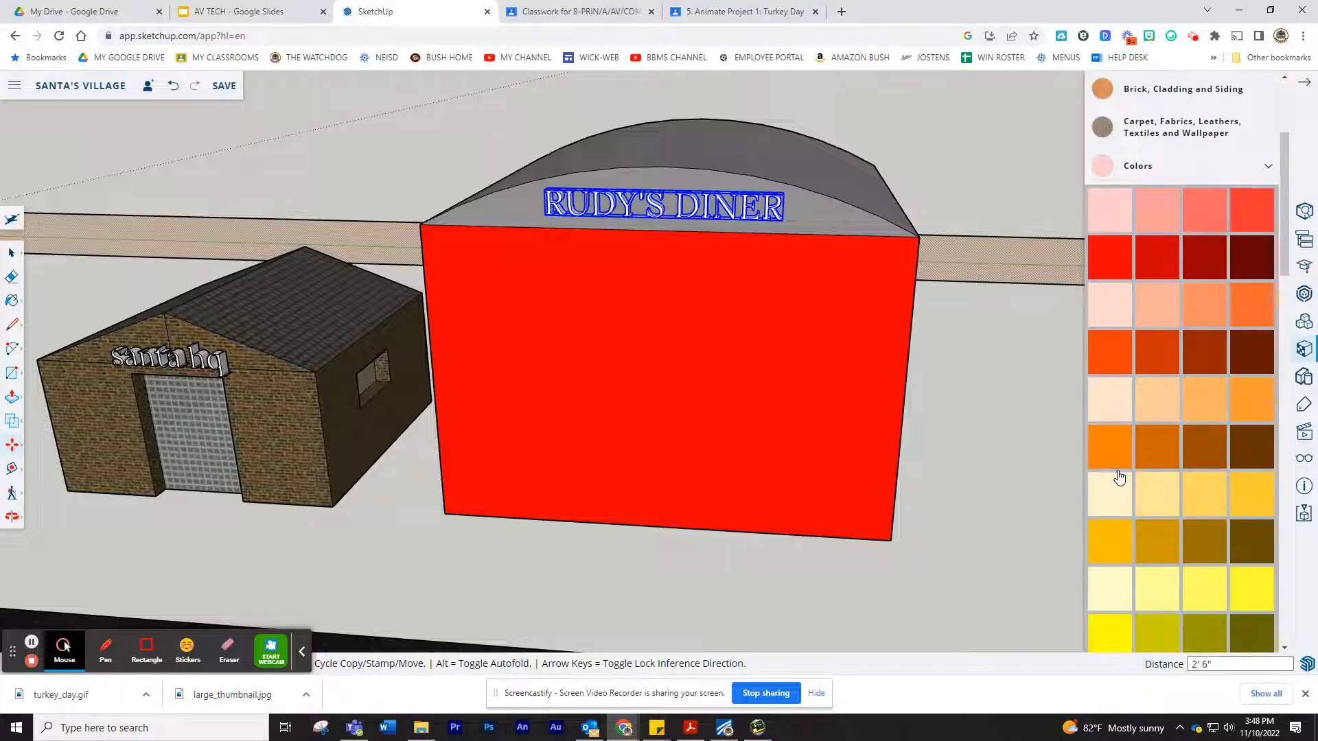
{"action": "left_click", "coordinate": [1200, 411]}
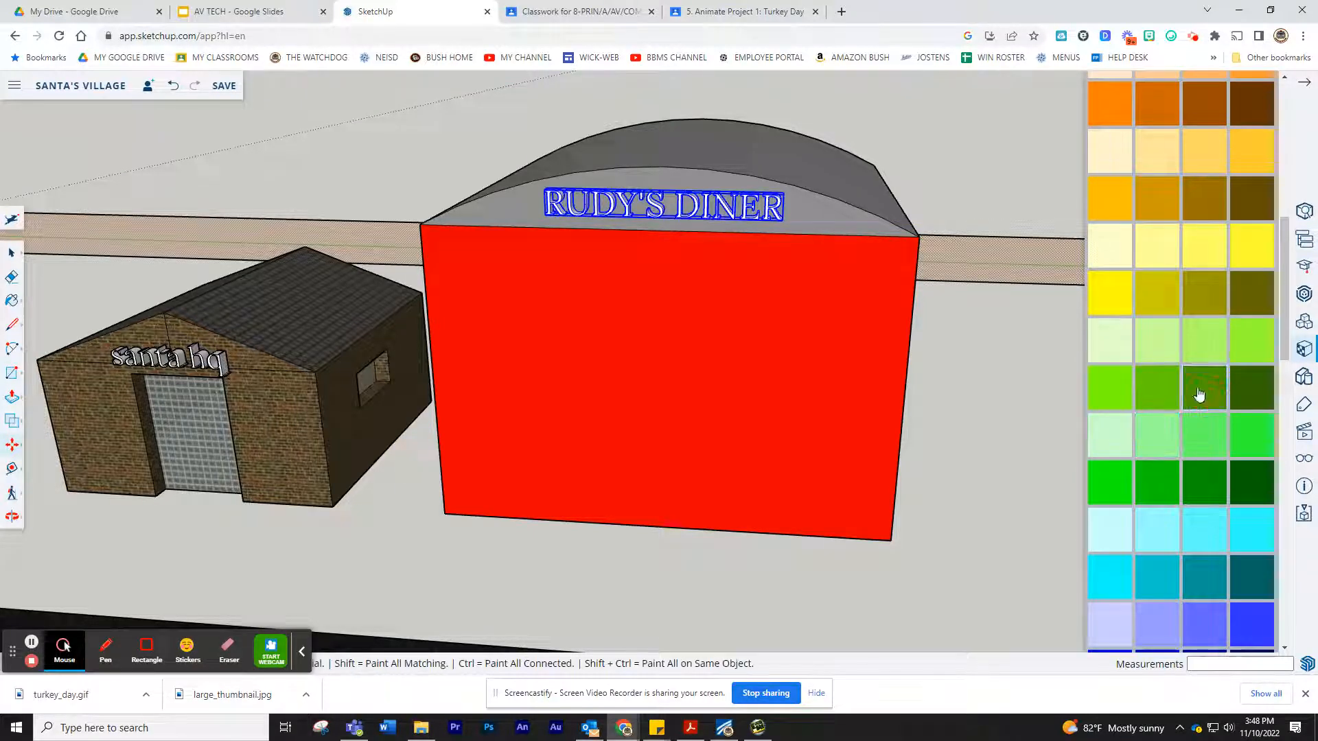
{"action": "left_click", "coordinate": [697, 223]}
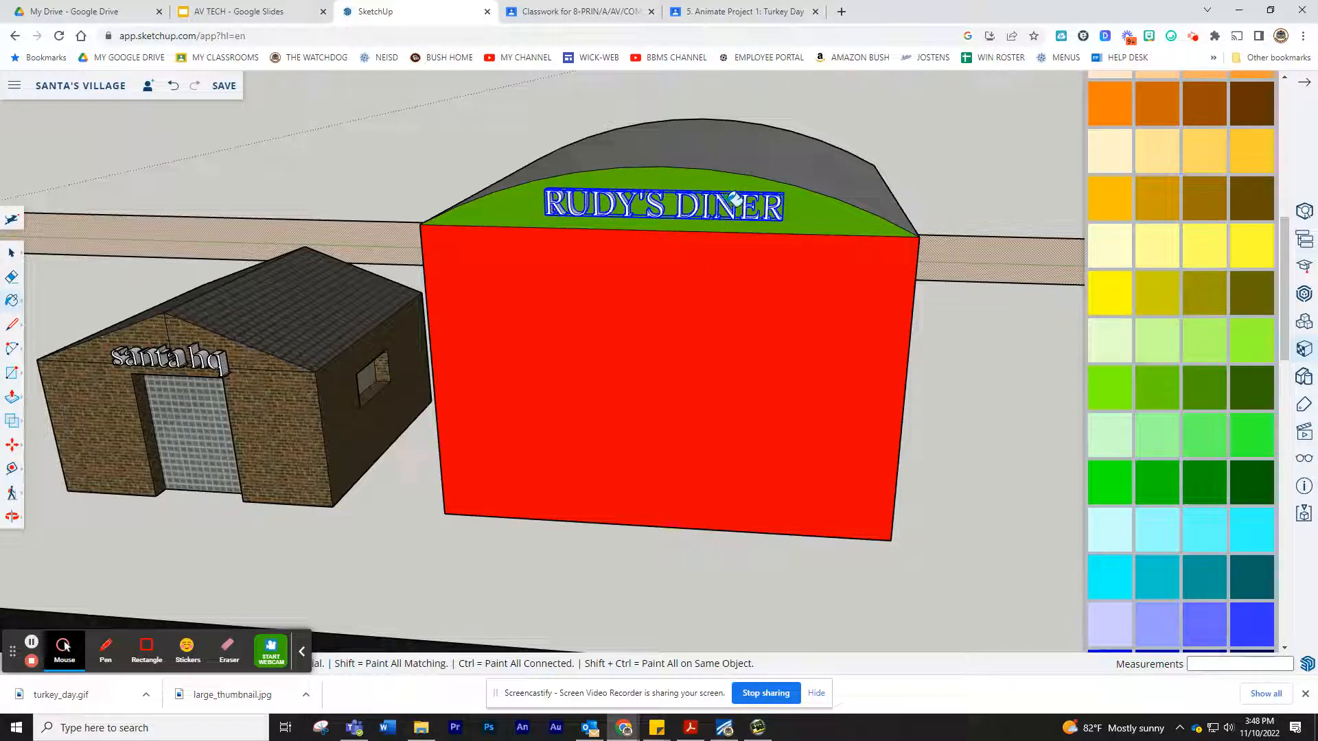
{"action": "left_click", "coordinate": [733, 200]}
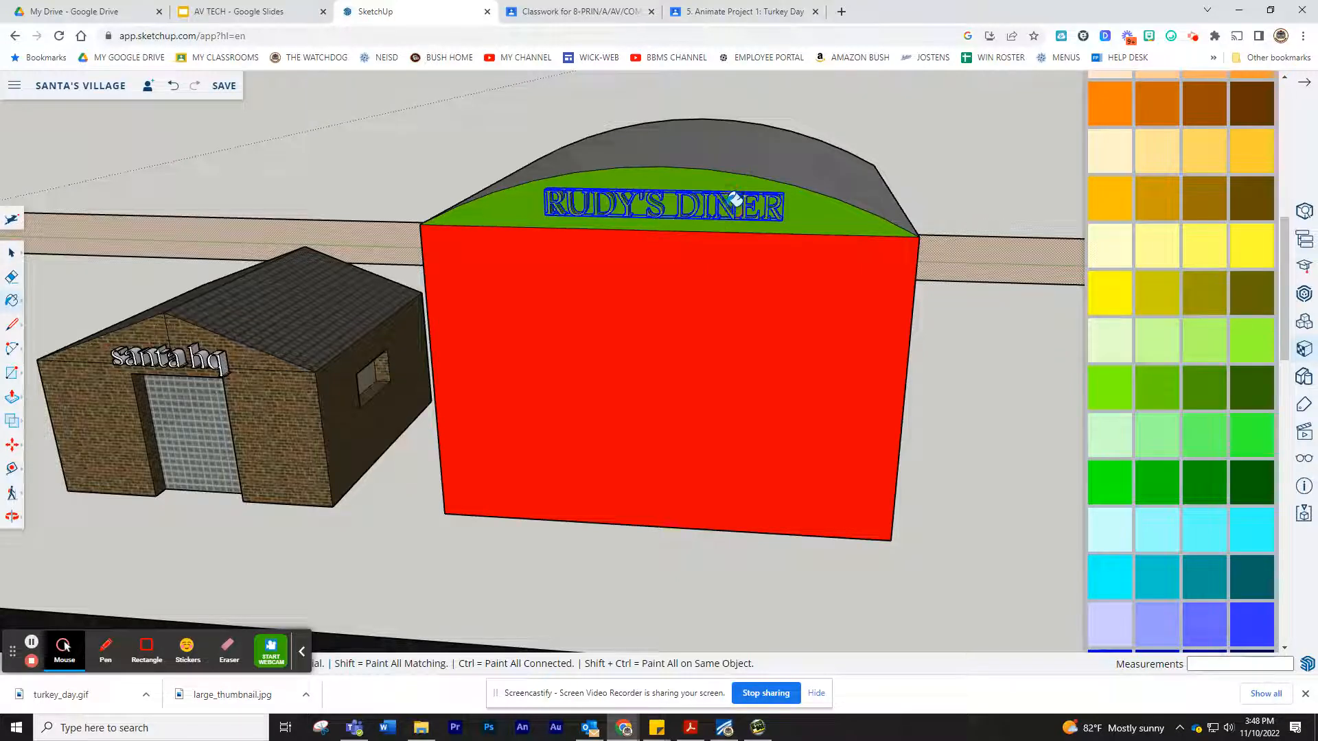
Undo the green fills on the front gable and the lettering, and redo both.
{"action": "left_click", "coordinate": [174, 87]}
{"action": "left_click", "coordinate": [174, 87]}
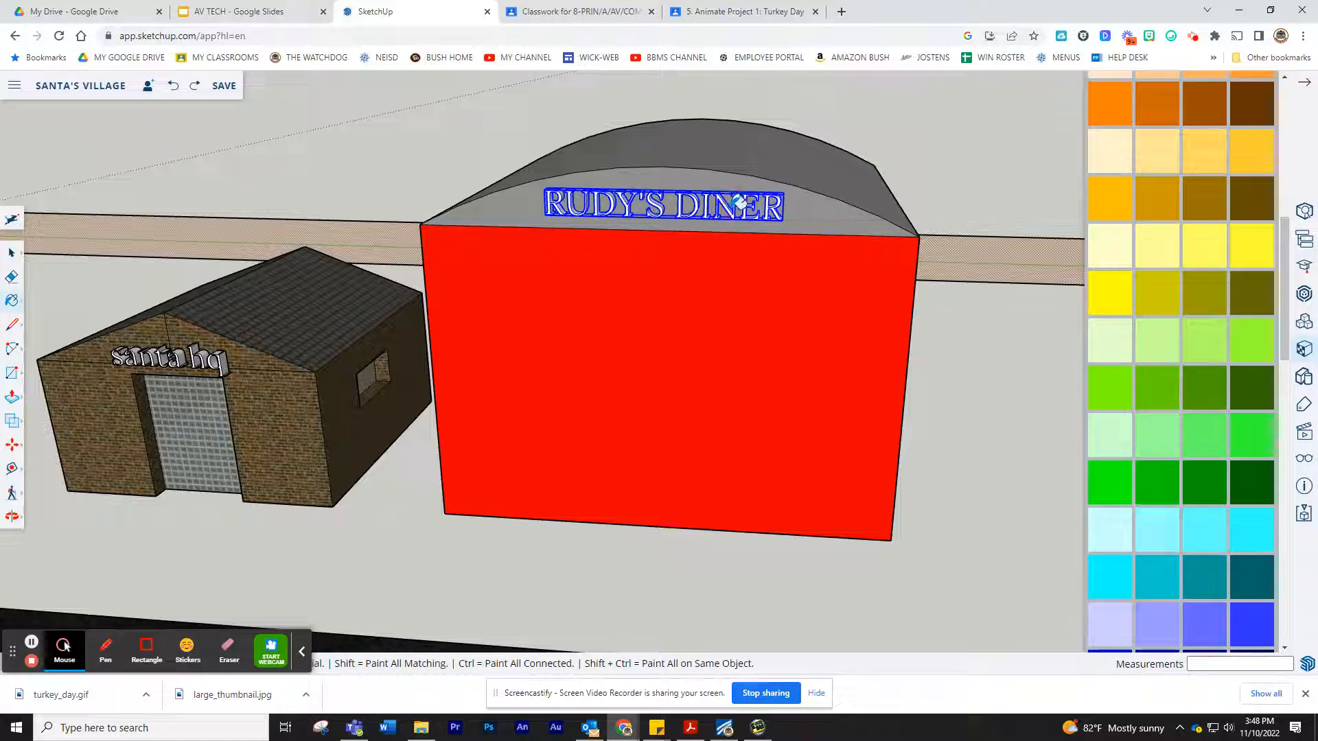
{"action": "left_click", "coordinate": [195, 86]}
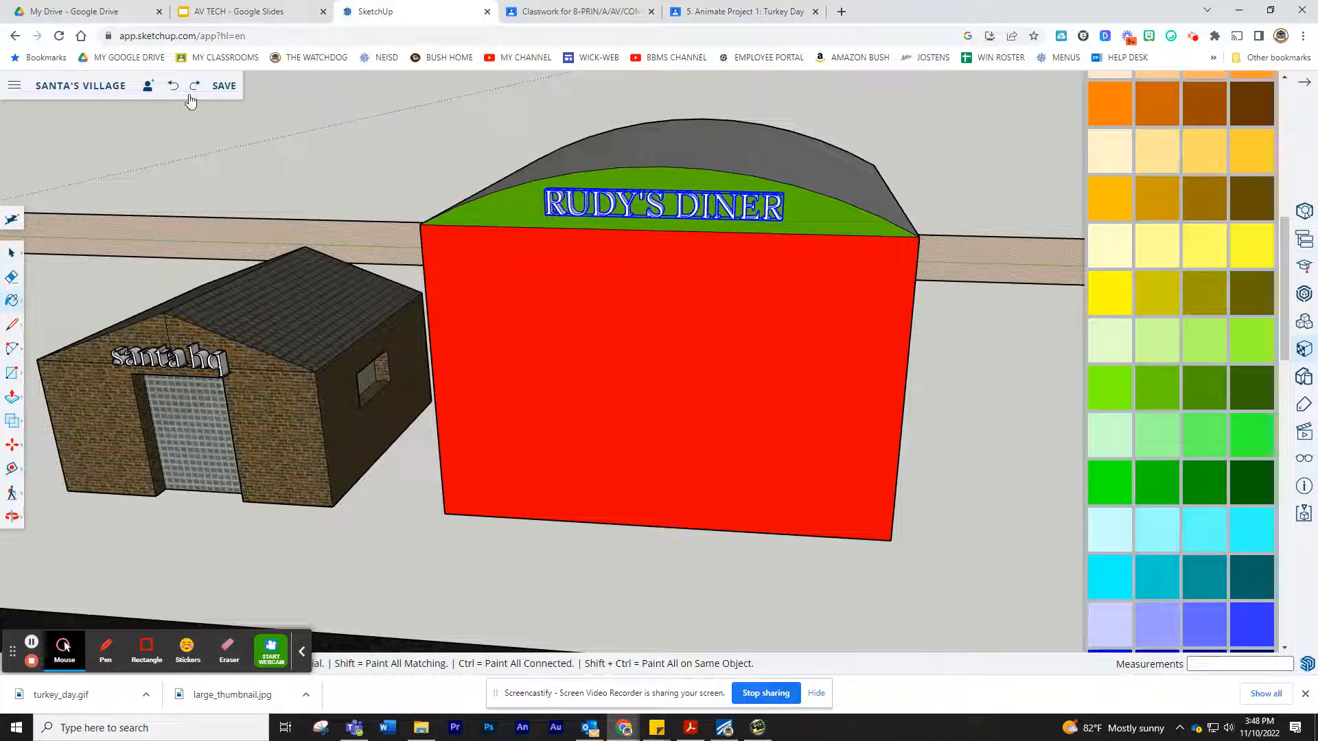
{"action": "left_click", "coordinate": [197, 92]}
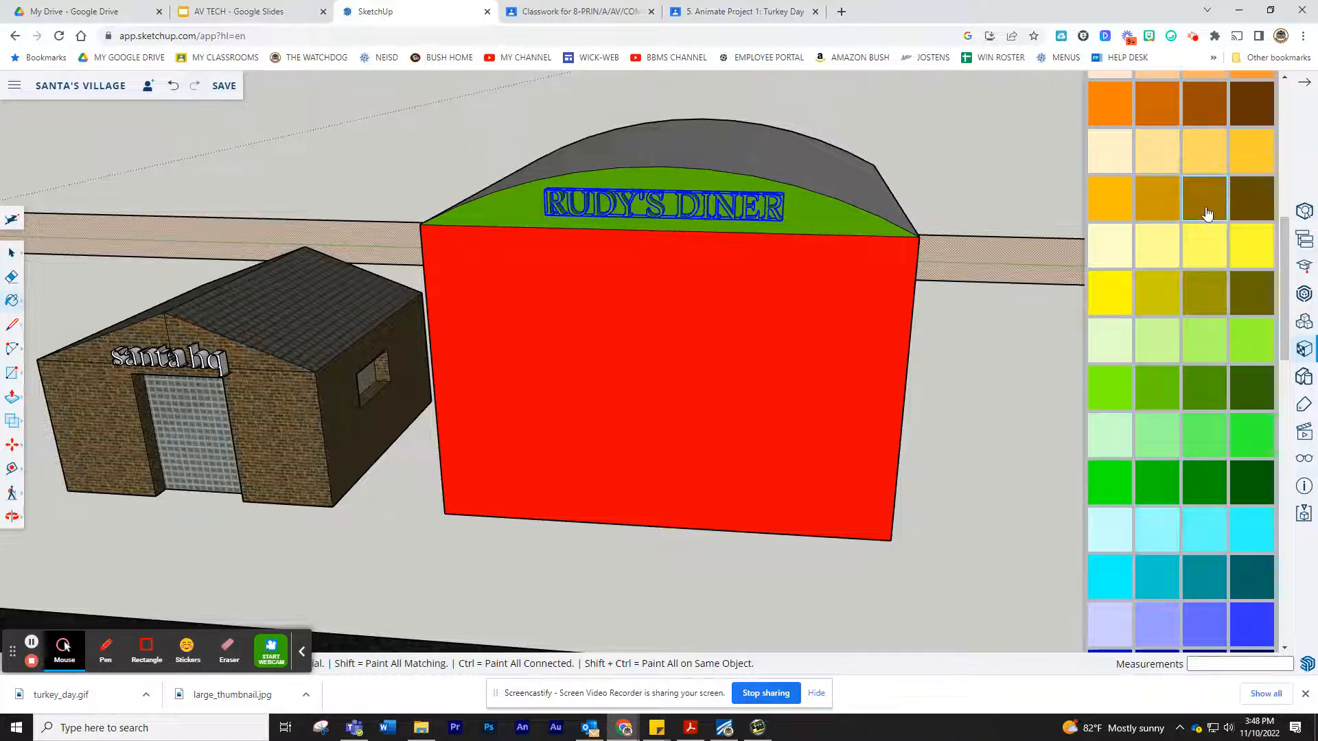
Repaint the front gable behind the RUDY'S DINER lettering in light orange-red.
{"action": "scroll", "coordinate": [1180, 402], "scroll_direction": "up", "scroll_amount": 5}
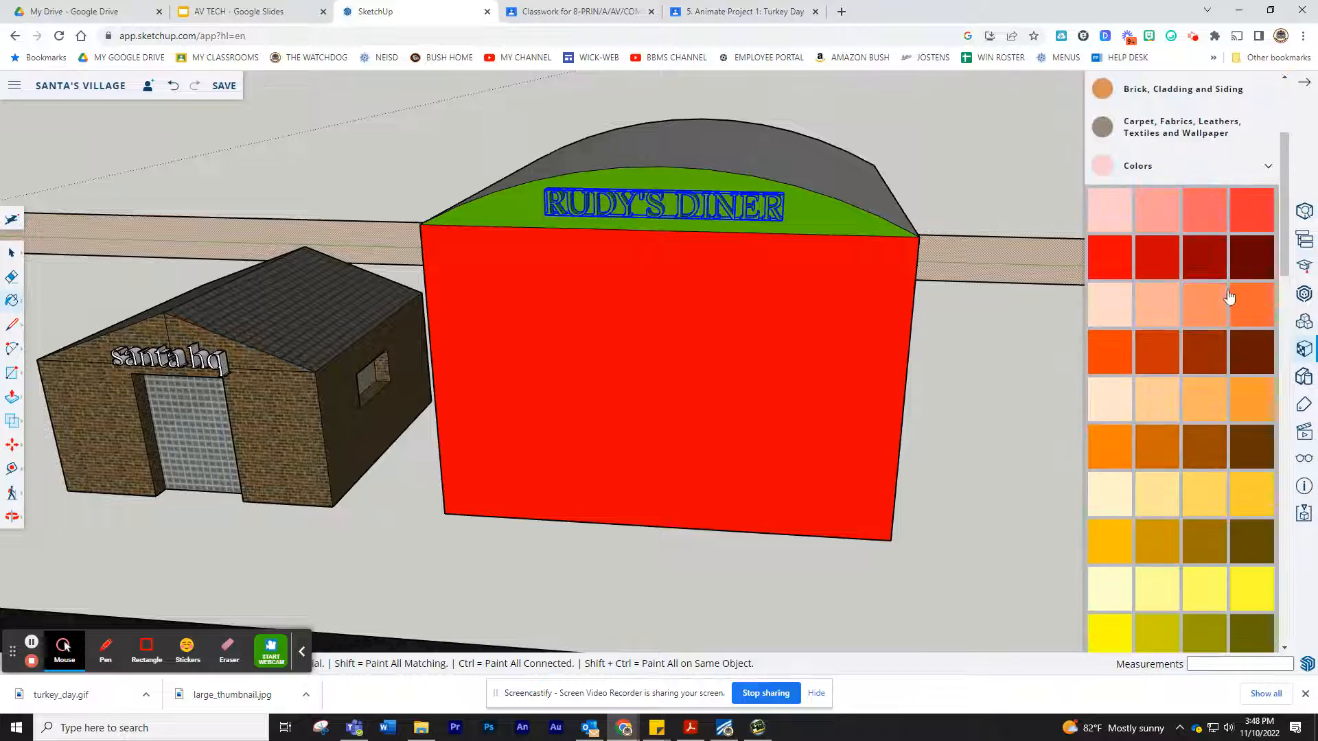
{"action": "left_click", "coordinate": [842, 209]}
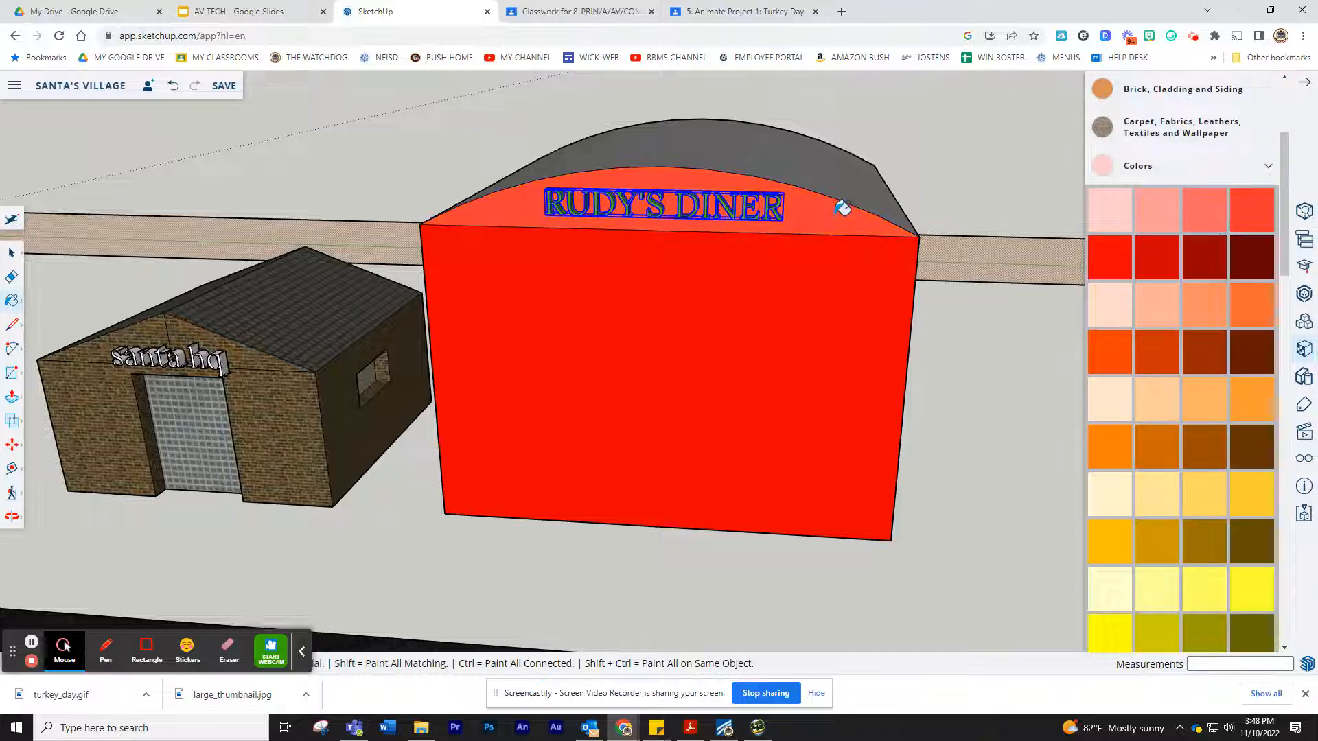
{"action": "middle_click_drag", "start_coordinate": [835, 263], "coordinate": [544, 305]}
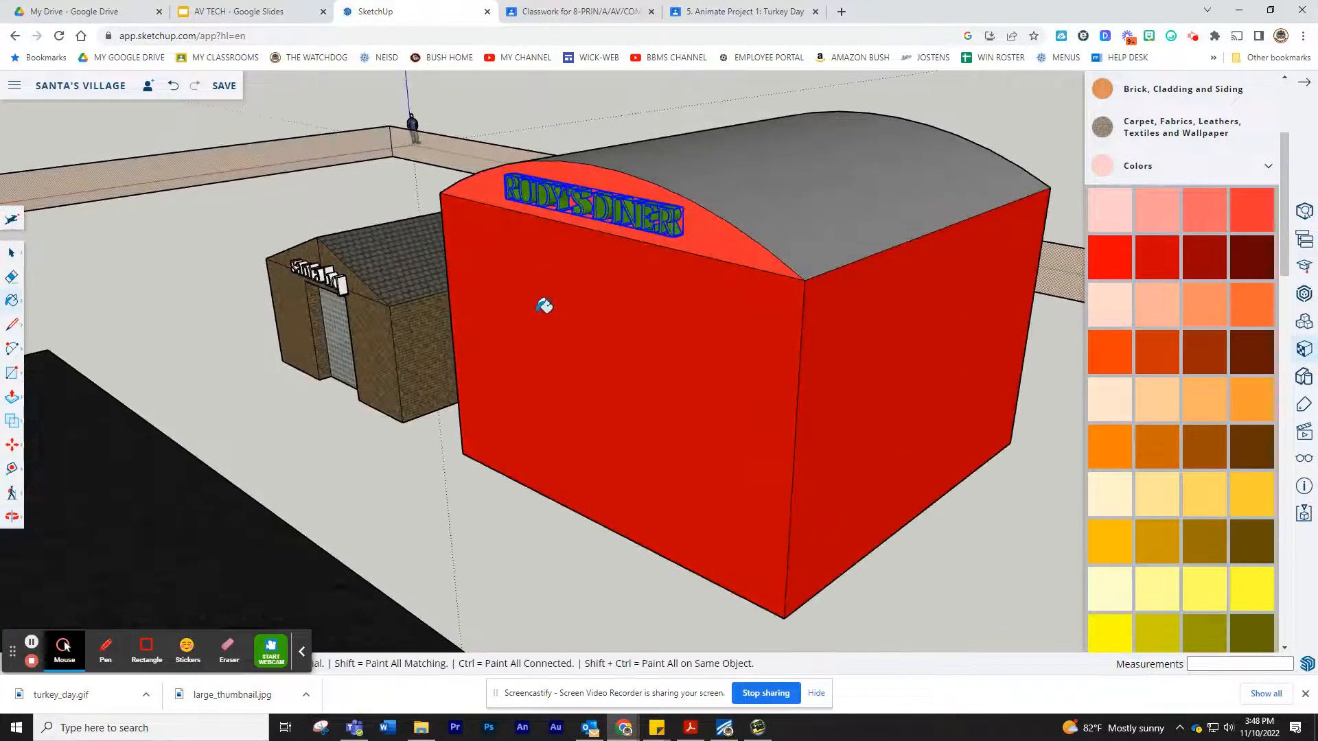
{"action": "left_click", "coordinate": [15, 258]}
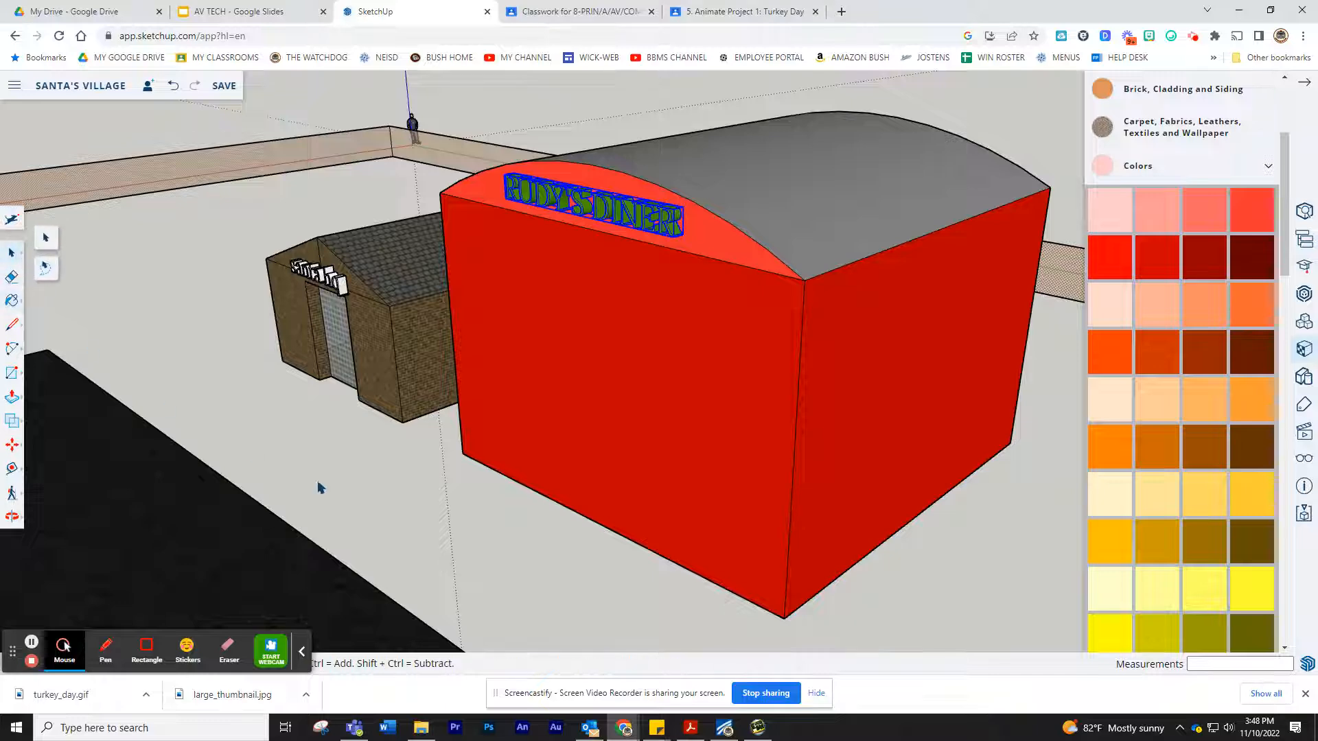
Draw two narrow walkway rectangles meeting at a corner, one in front of both buildings and one about 35' by 4' 3" beside the diner.
{"action": "left_click", "coordinate": [462, 529]}
{"action": "scroll", "coordinate": [500, 489], "scroll_direction": "down", "scroll_amount": 3}
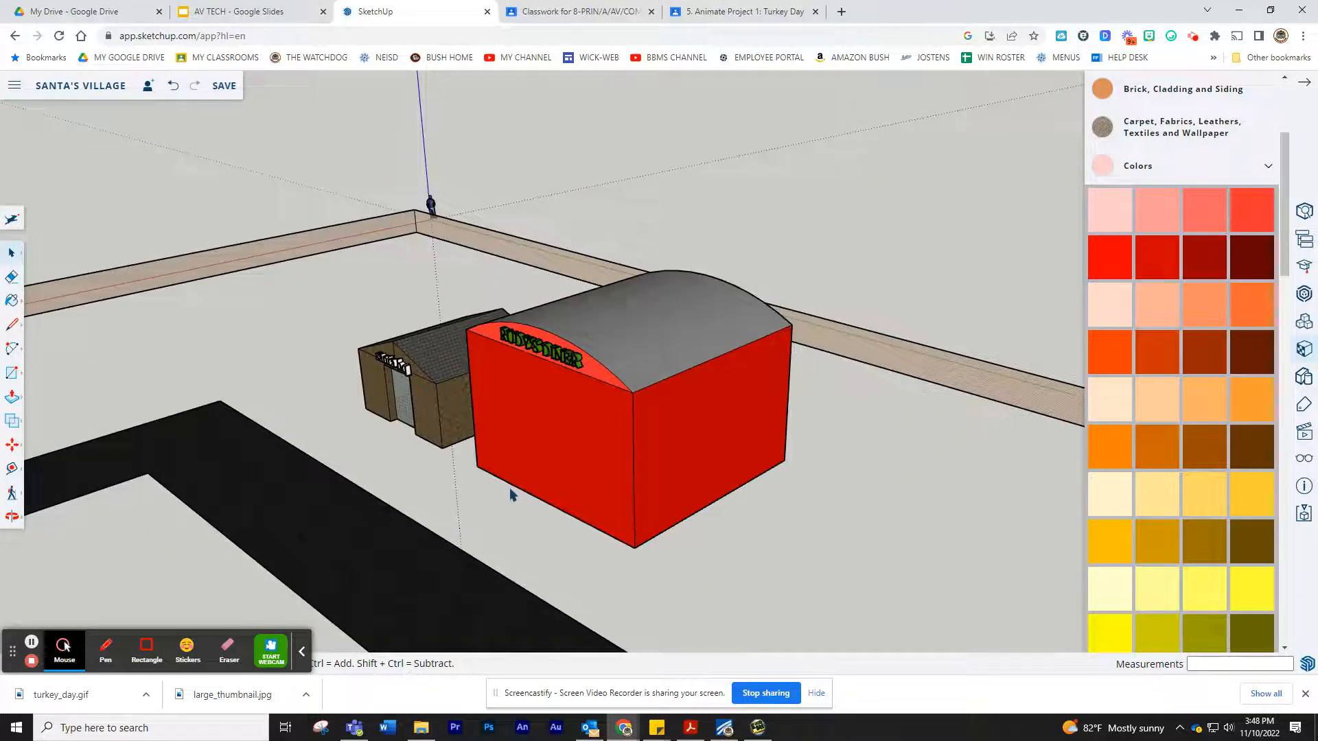
{"action": "scroll", "coordinate": [612, 512], "scroll_direction": "up", "scroll_amount": 4}
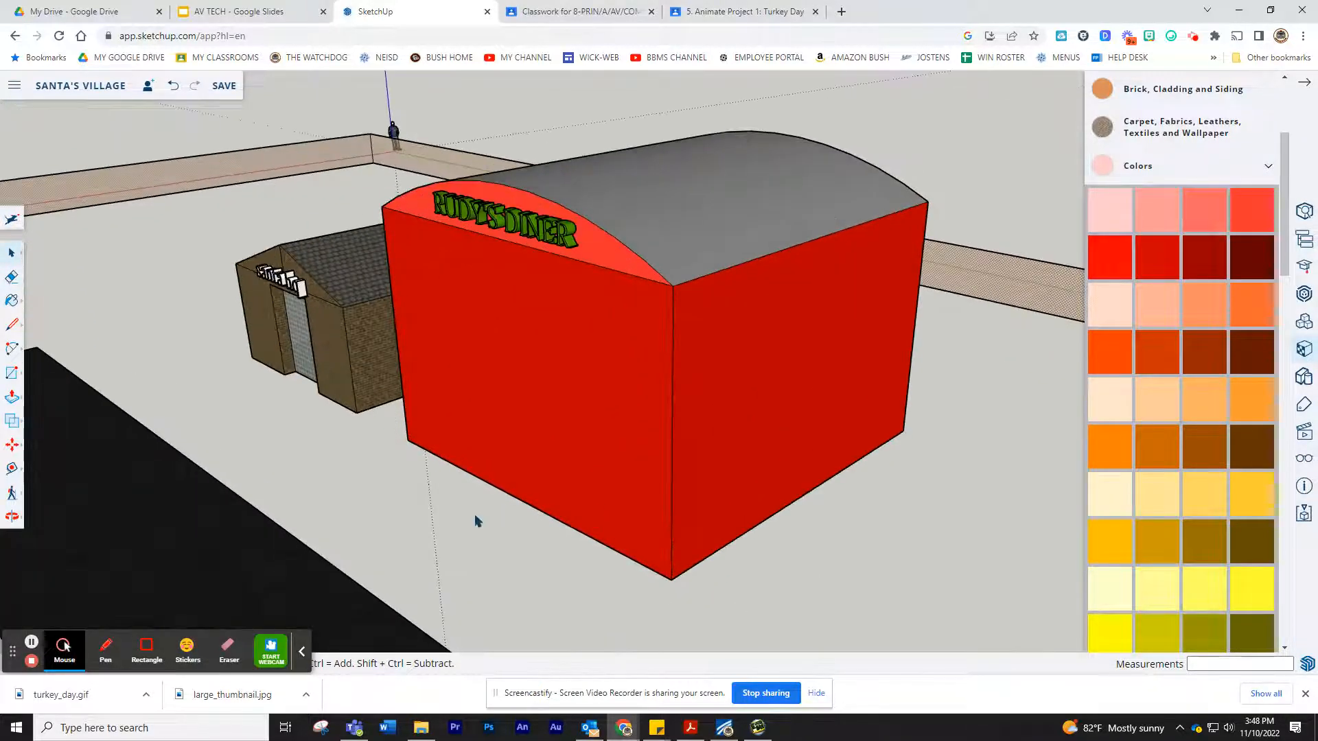
{"action": "scroll", "coordinate": [510, 527], "scroll_direction": "down", "scroll_amount": 3}
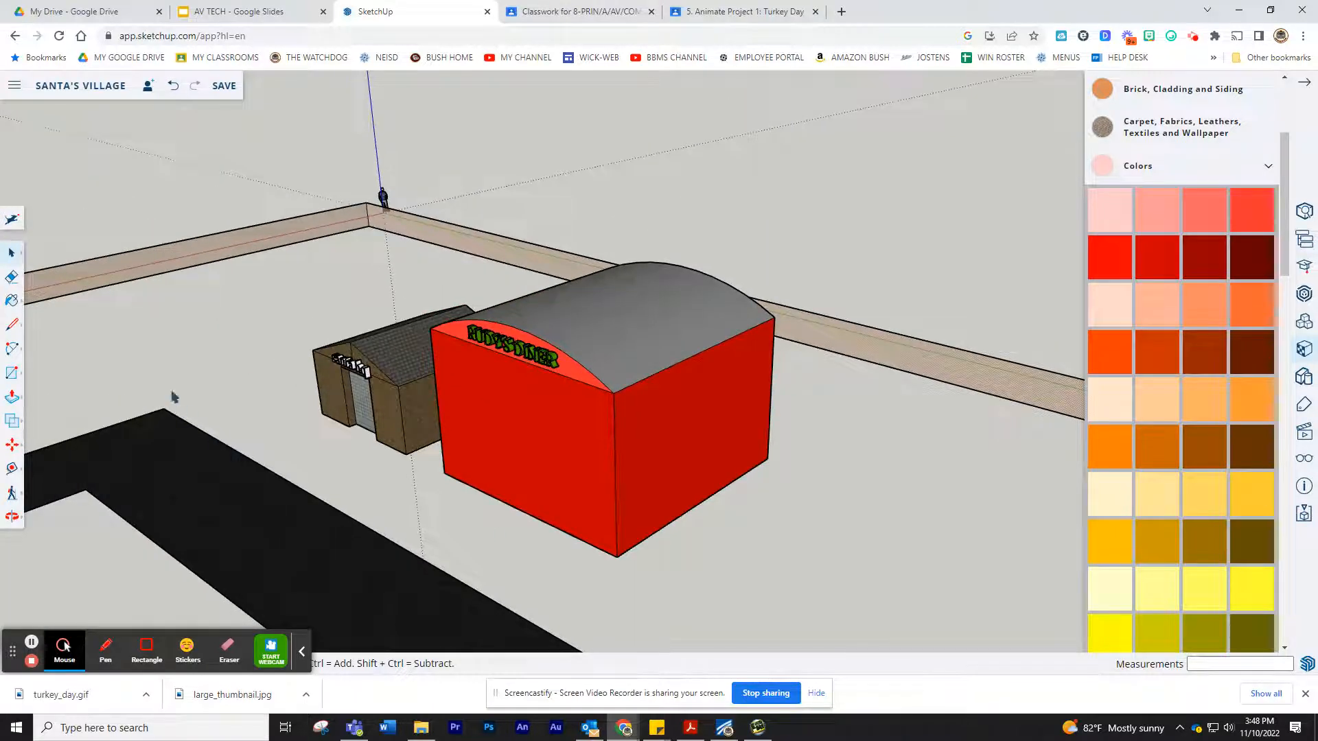
{"action": "left_click", "coordinate": [13, 373]}
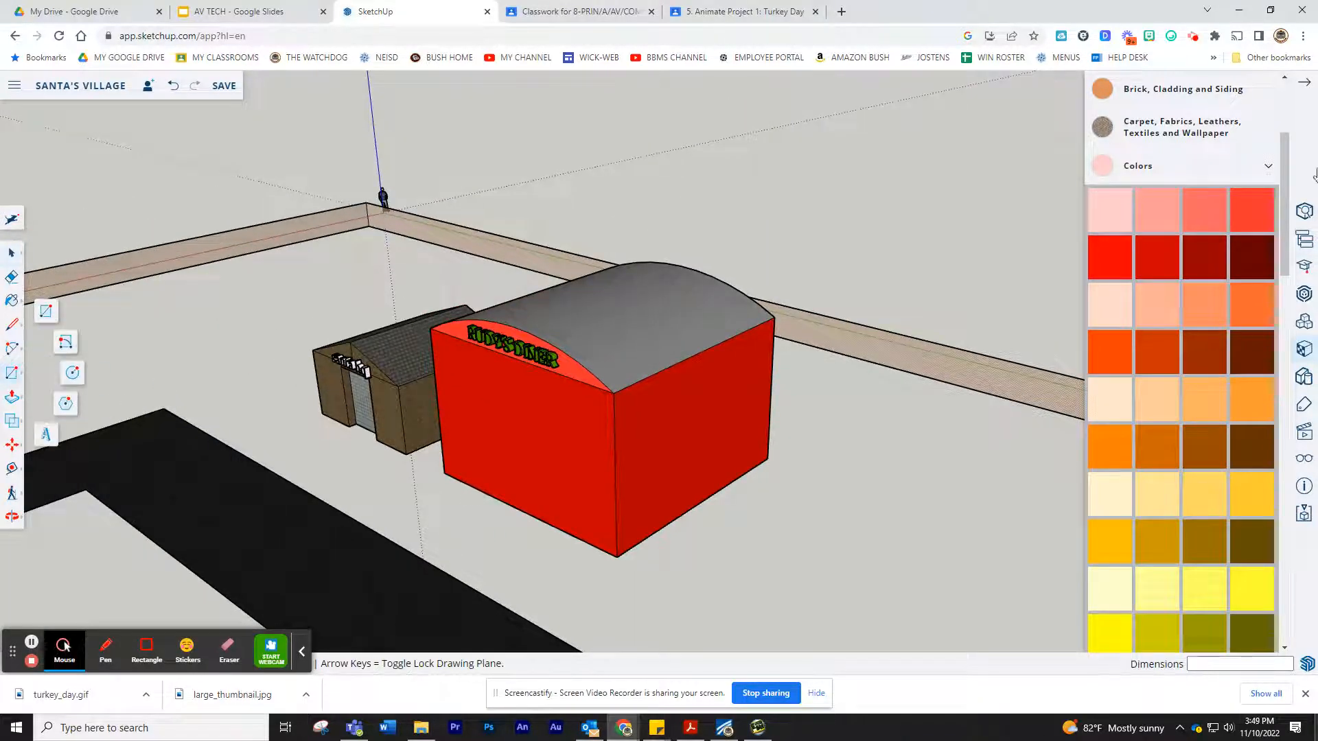
{"action": "left_click", "coordinate": [277, 443]}
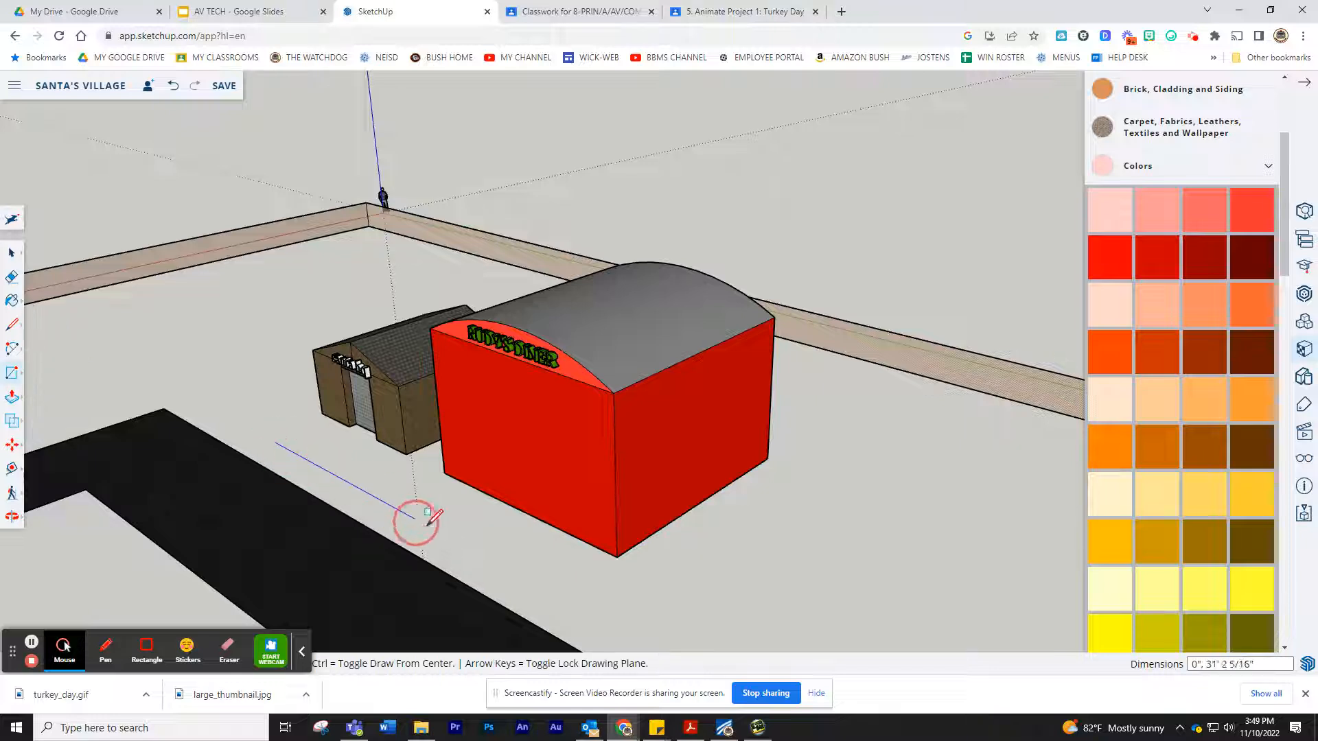
{"action": "left_click", "coordinate": [638, 605]}
{"action": "left_click", "coordinate": [638, 604]}
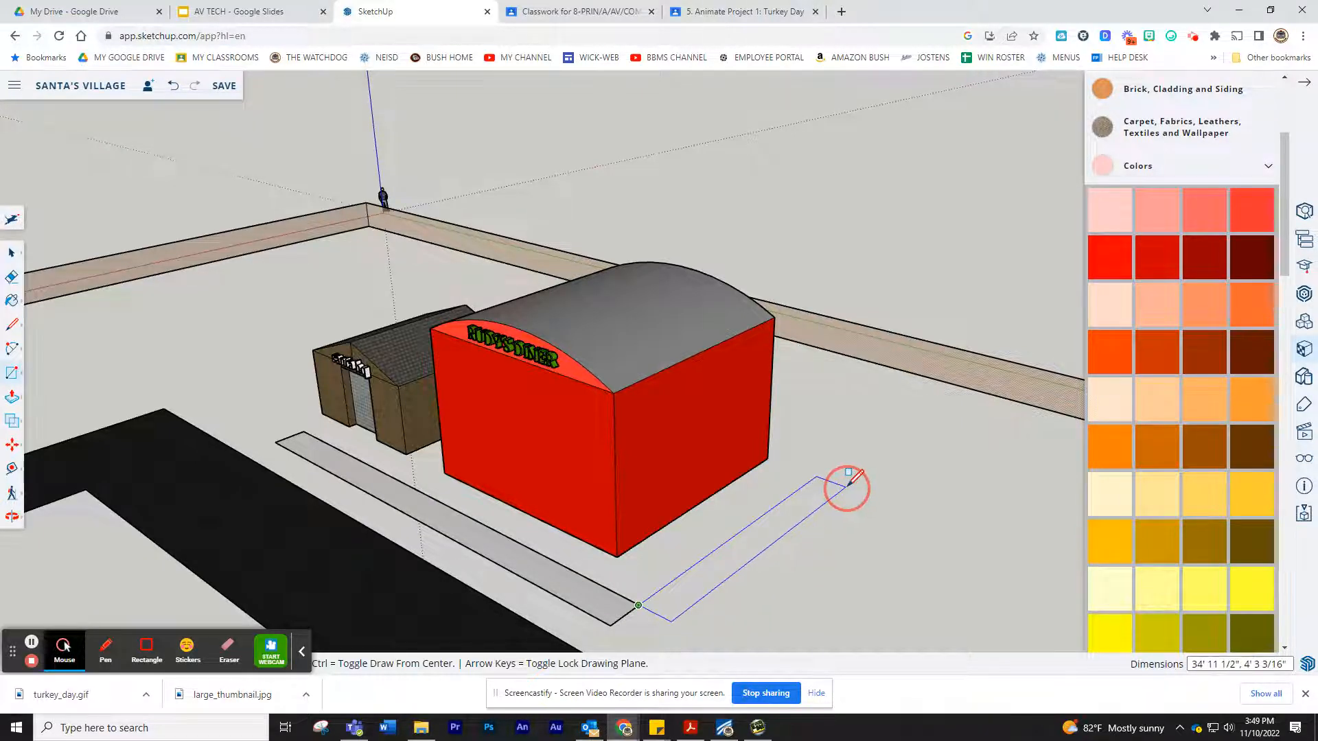
{"action": "left_click", "coordinate": [845, 486]}
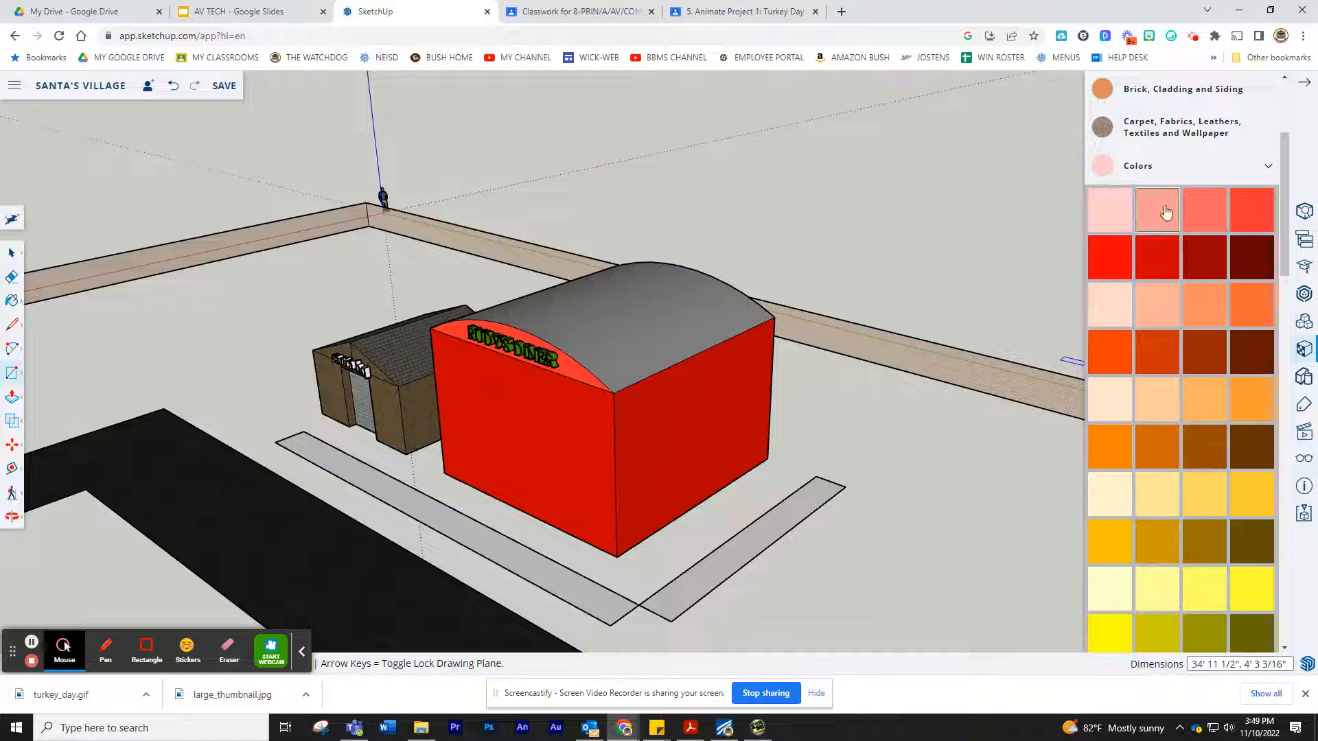
Paint both walkway strips with the dark brown brick material from Brick, Cladding and Siding.
{"action": "left_click", "coordinate": [1160, 168]}
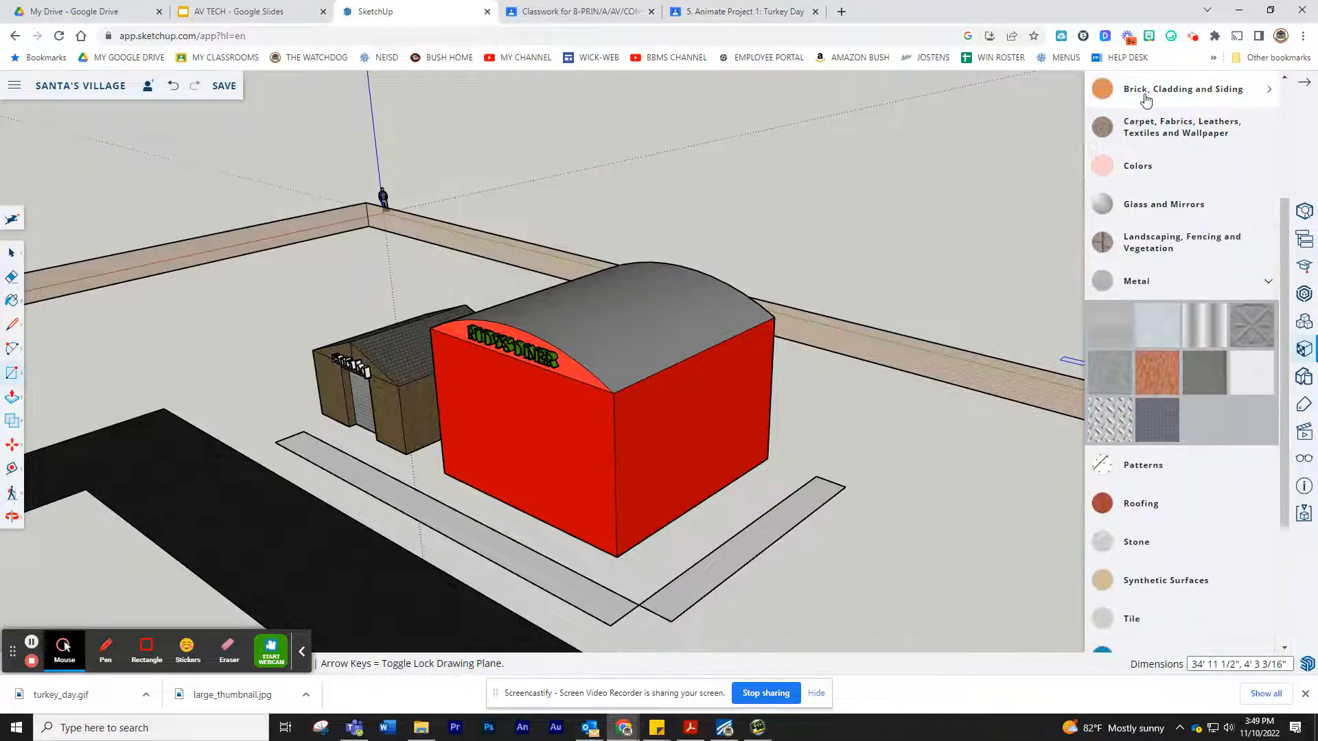
{"action": "left_click", "coordinate": [1146, 100]}
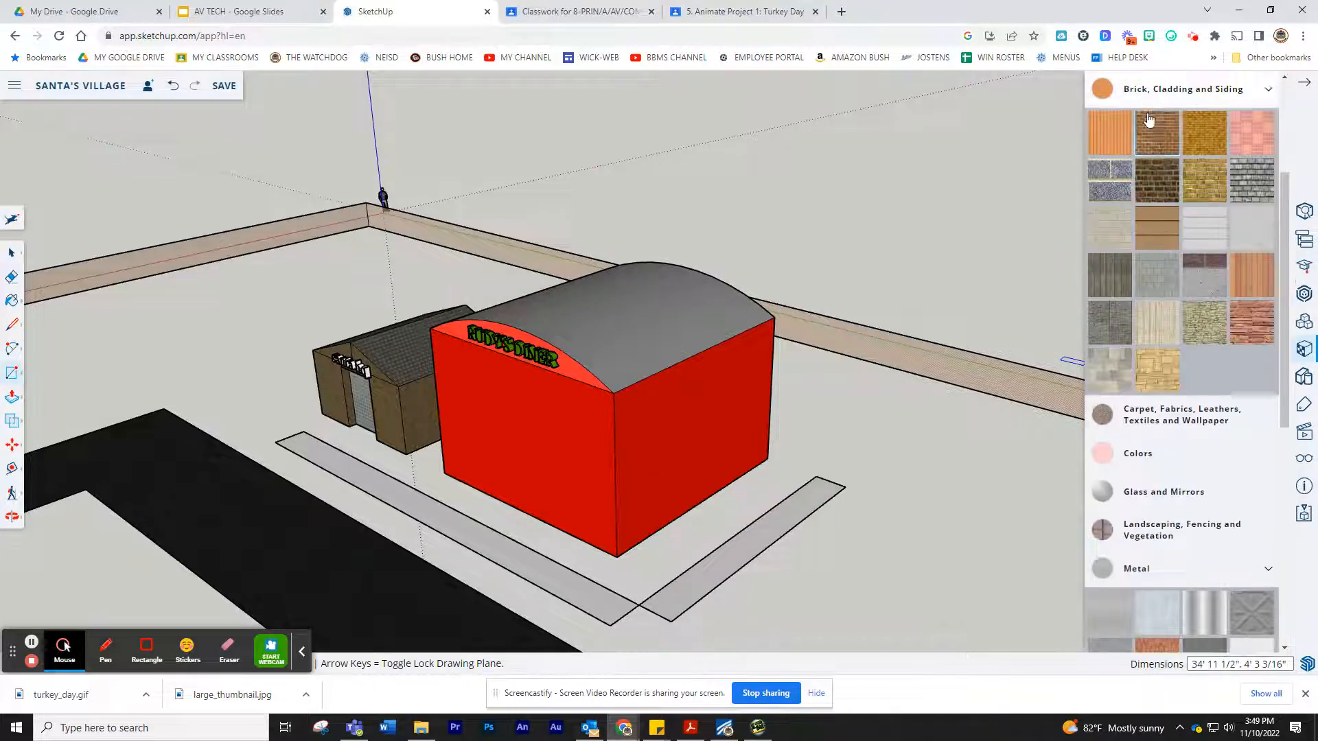
{"action": "left_click", "coordinate": [1157, 186]}
{"action": "left_click", "coordinate": [362, 464]}
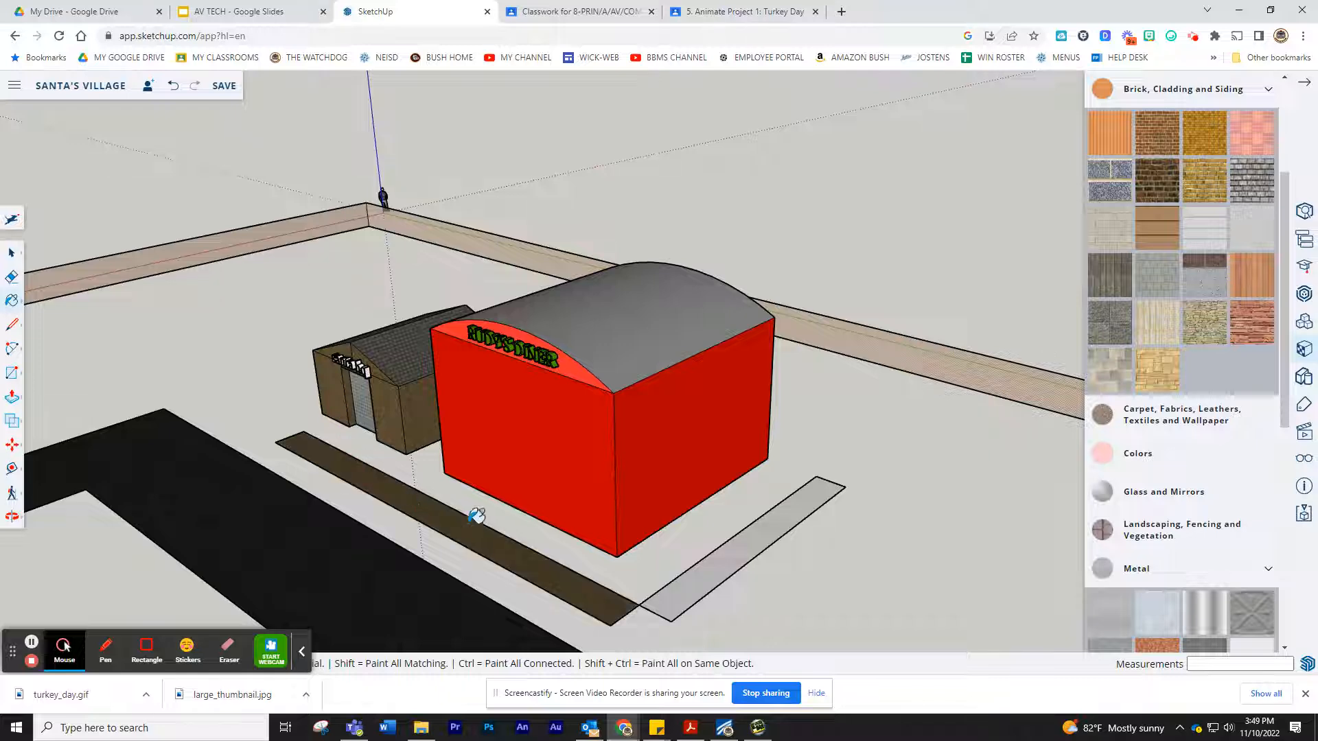
{"action": "left_click", "coordinate": [711, 557]}
{"action": "scroll", "coordinate": [671, 603], "scroll_direction": "down", "scroll_amount": 1}
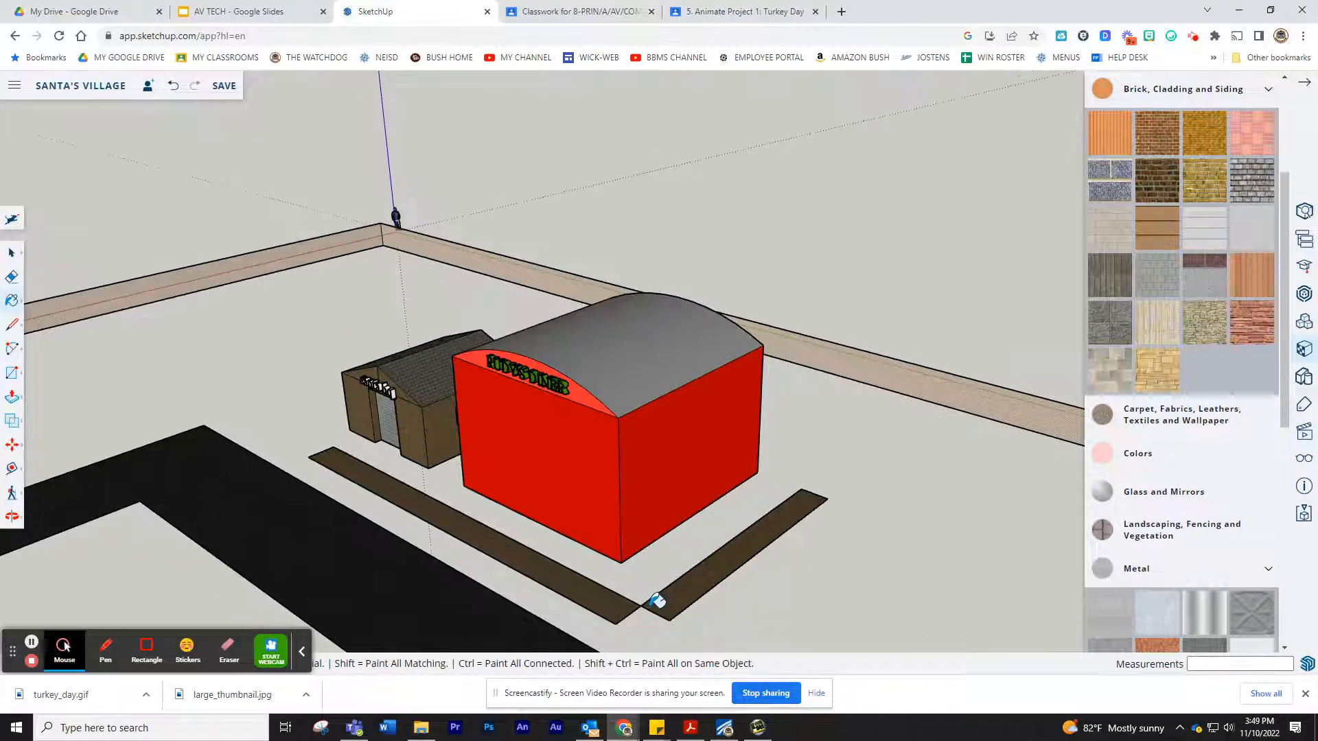
Try an arc with a bulge of about 10 1/16" between the outer corners of the two brick walkways, and undo it.
{"action": "scroll", "coordinate": [630, 598], "scroll_direction": "up", "scroll_amount": 5}
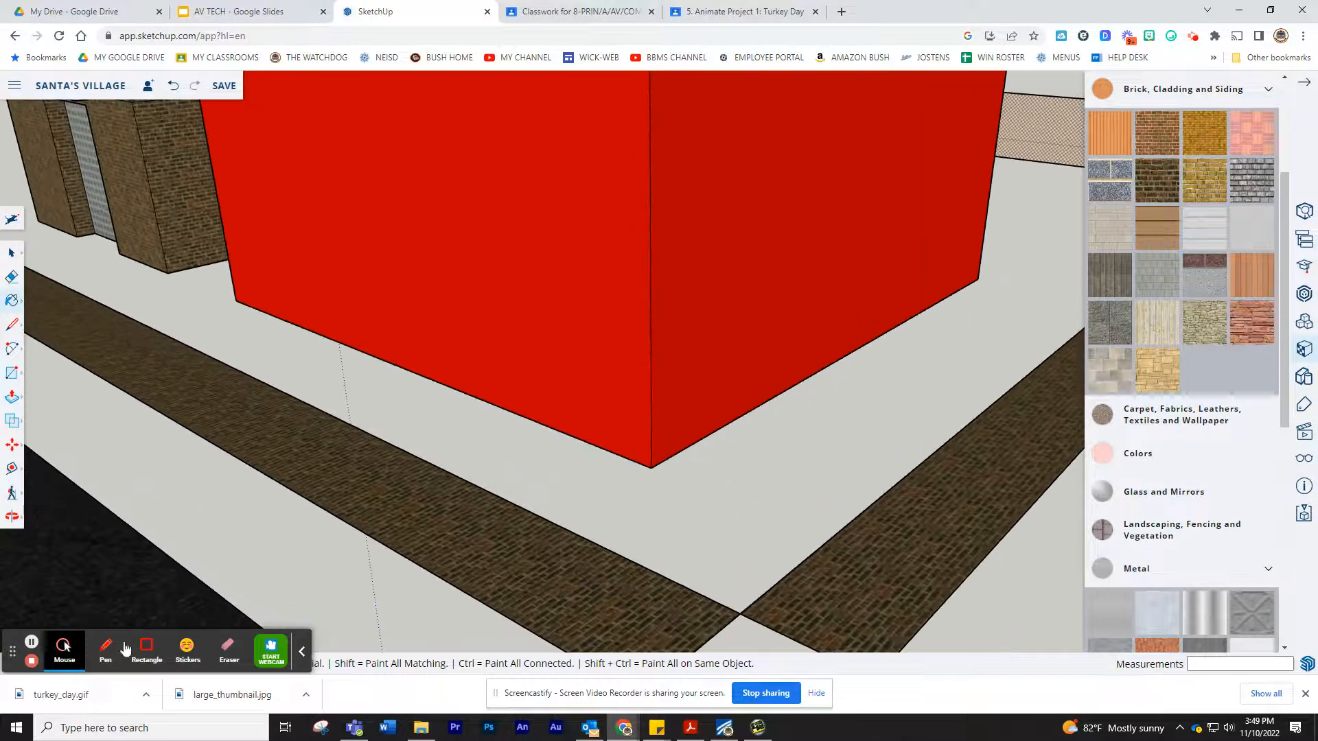
{"action": "left_click", "coordinate": [10, 521]}
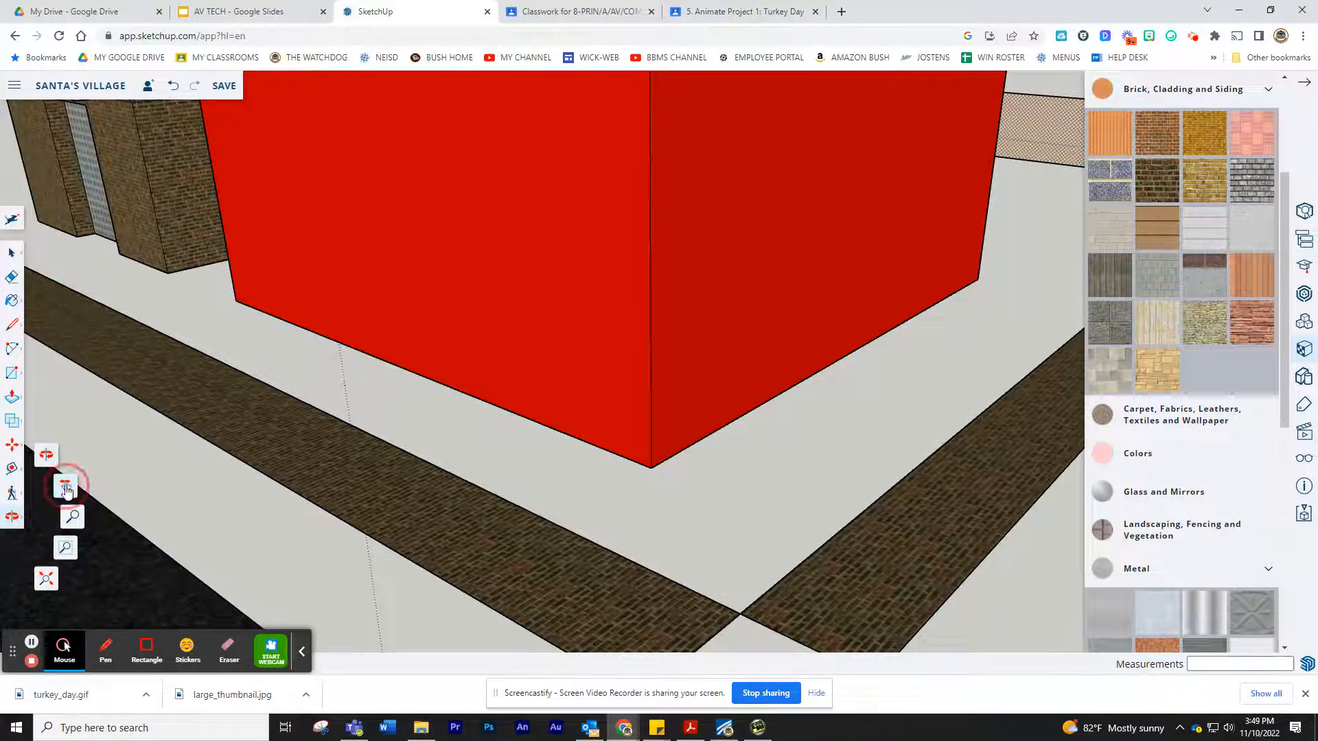
{"action": "left_click", "coordinate": [65, 487]}
{"action": "left_click_drag", "start_coordinate": [736, 577], "coordinate": [545, 359]}
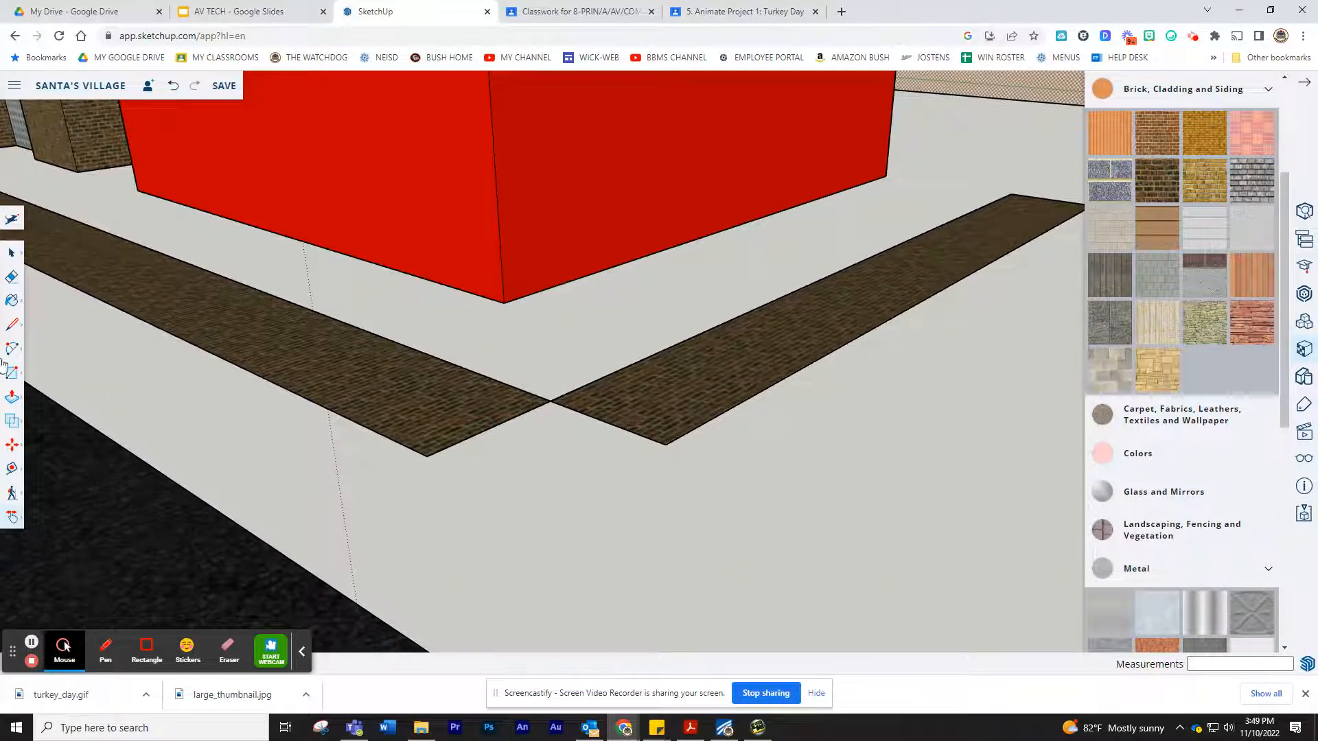
{"action": "left_click", "coordinate": [25, 349]}
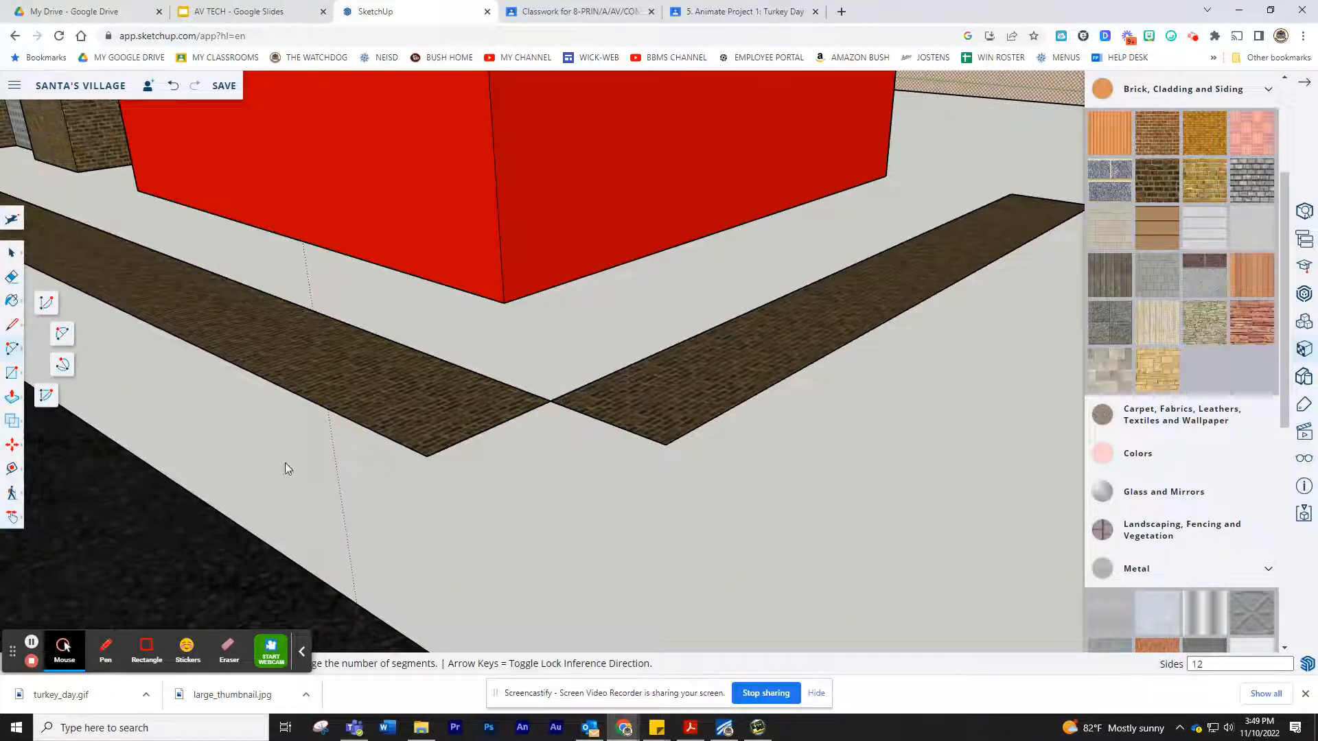
{"action": "left_click", "coordinate": [427, 456]}
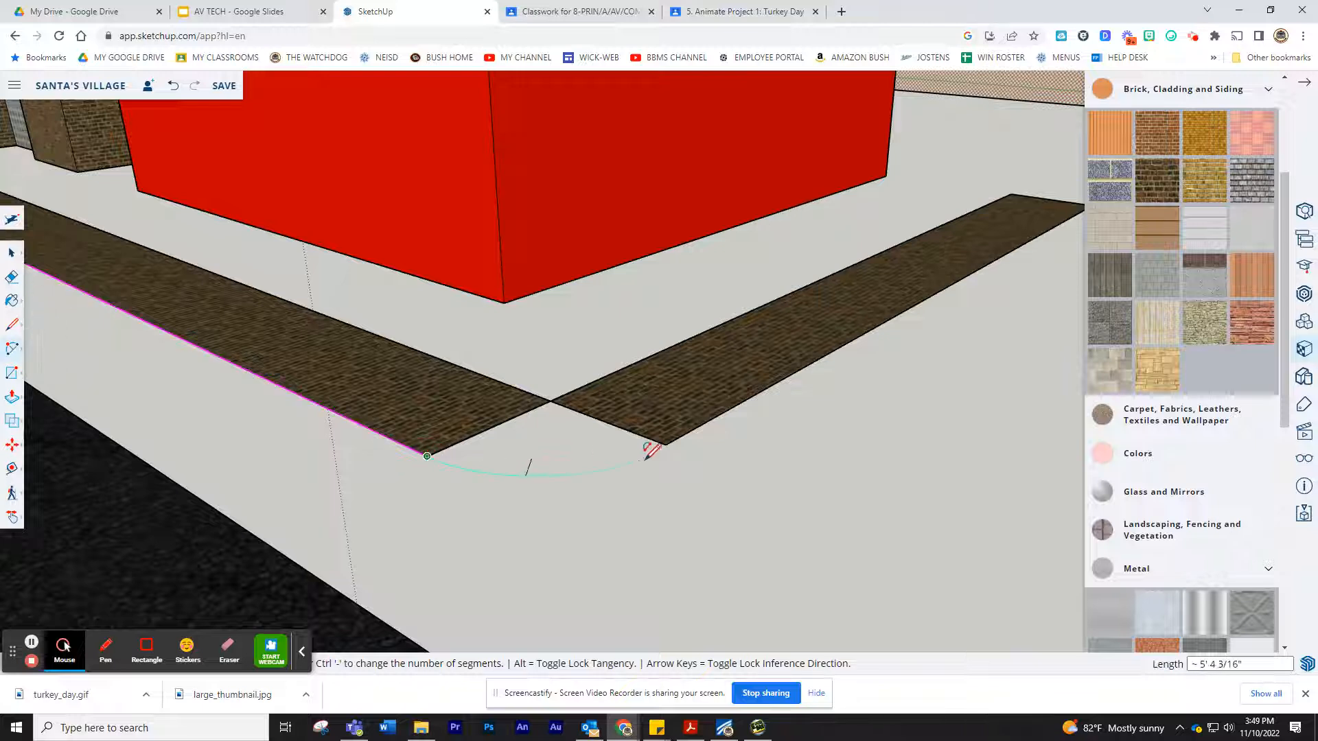
{"action": "left_click", "coordinate": [666, 444]}
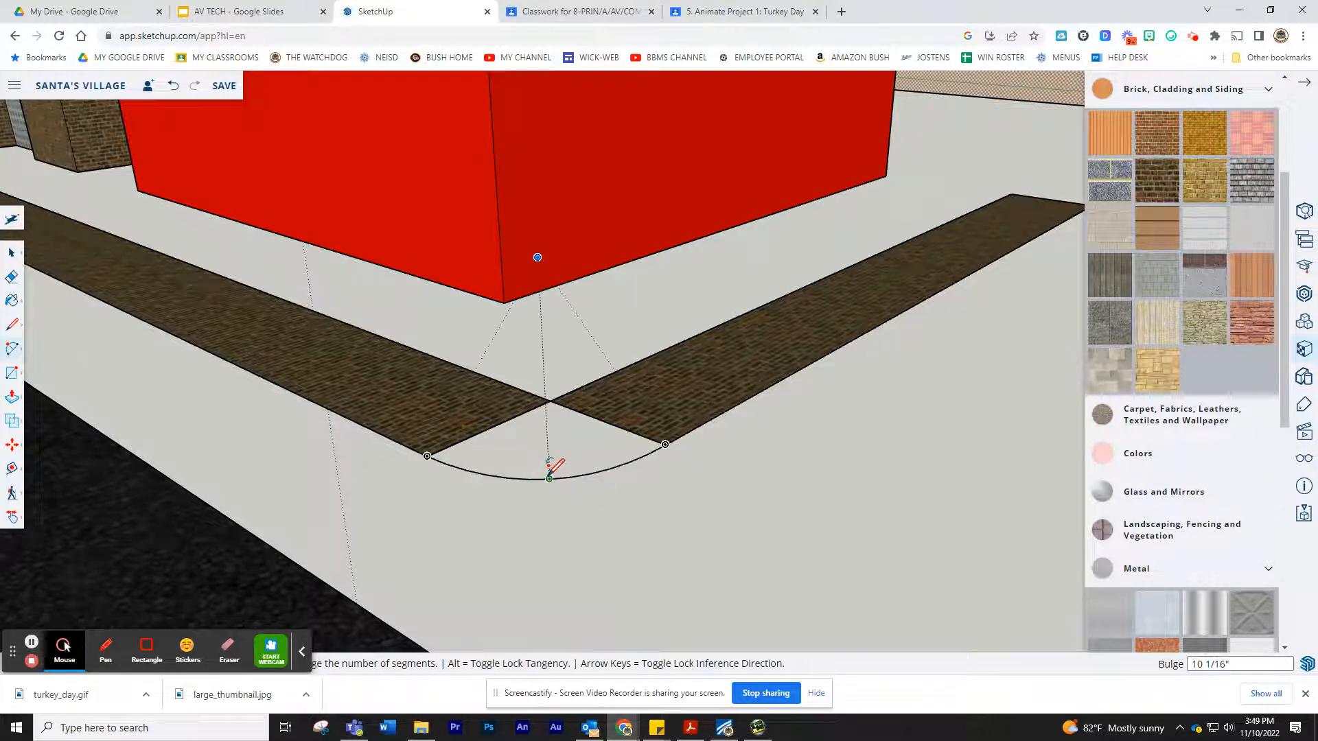
{"action": "left_click", "coordinate": [550, 475]}
{"action": "middle_click_drag", "start_coordinate": [550, 412], "coordinate": [564, 386]}
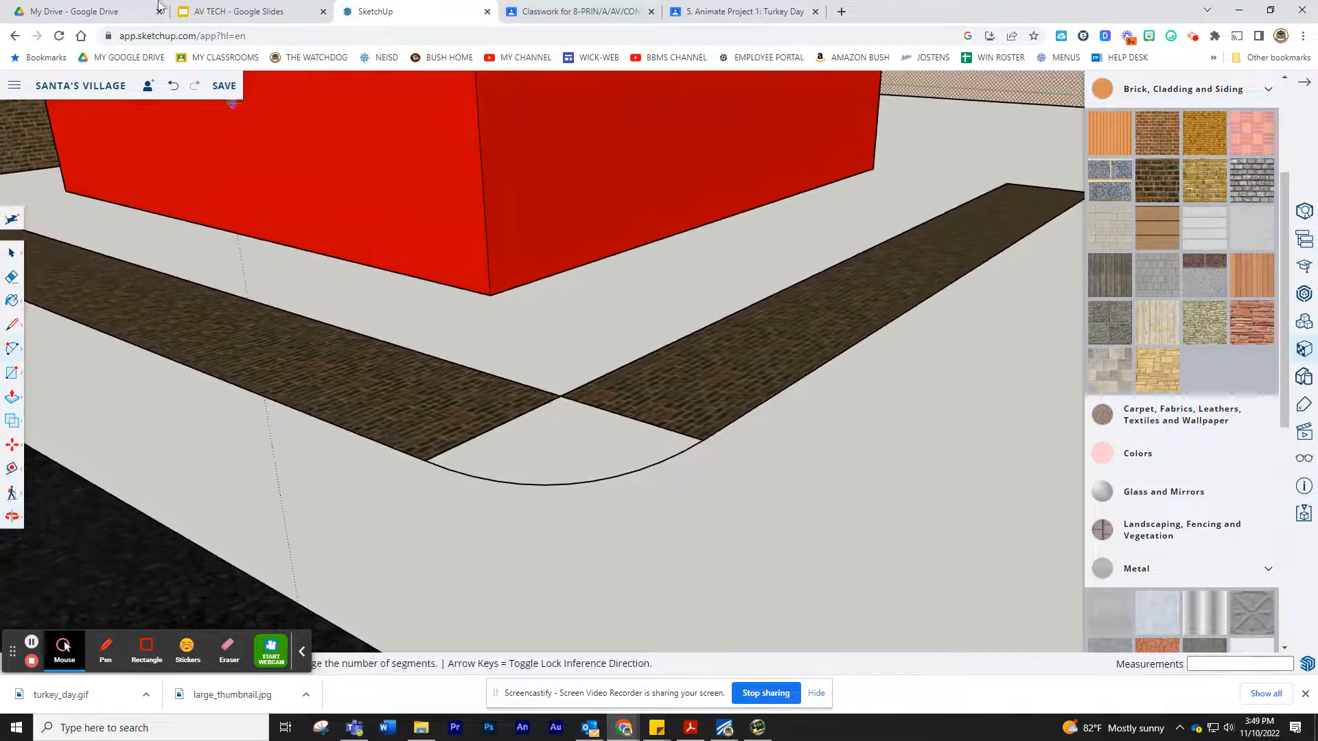
{"action": "left_click", "coordinate": [172, 87]}
Draw an arc with a bulge of about 10 3/16" joining the outer corners of the two walkways to close the corner gap.
{"action": "mouse_move", "coordinate": [451, 290]}
{"action": "middle_mouse_down"}
{"action": "mouse_move", "coordinate": [506, 456]}
{"action": "mouse_move", "coordinate": [286, 462]}
{"action": "mouse_move", "coordinate": [274, 373]}
{"action": "middle_mouse_up"}
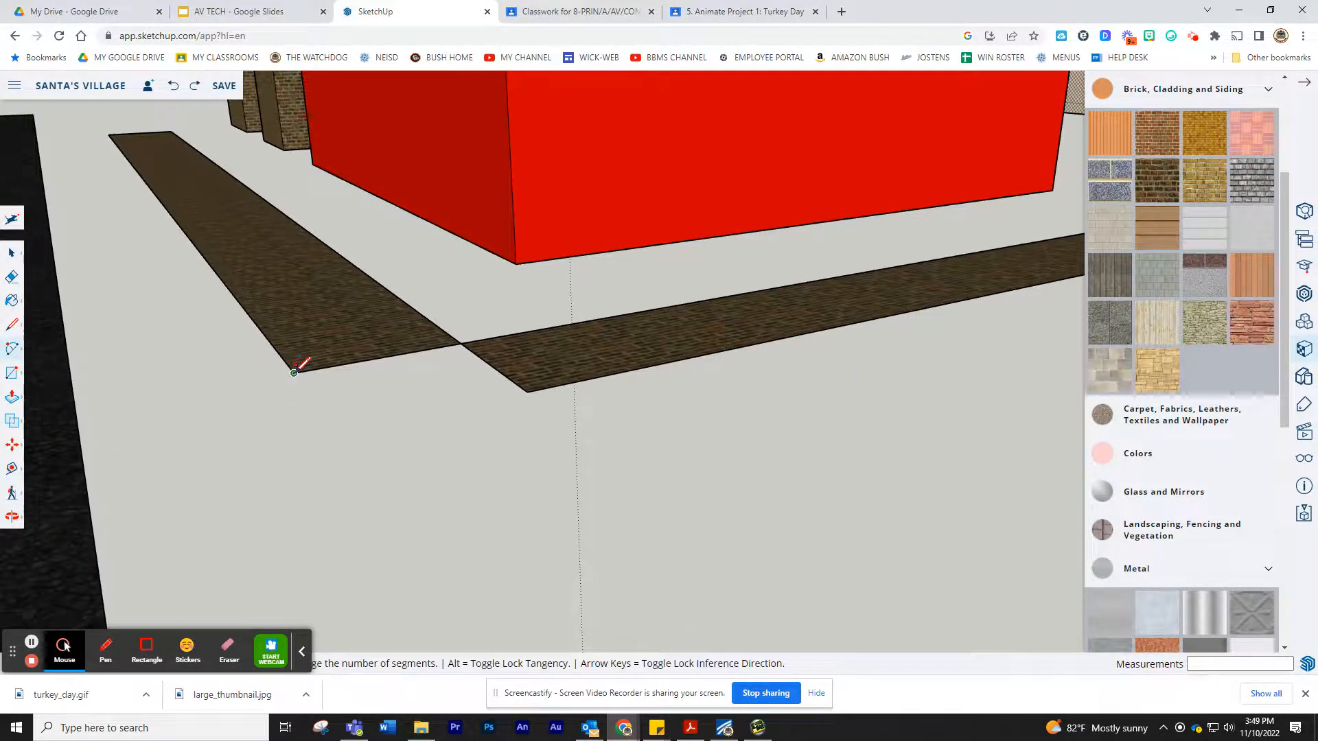
{"action": "left_click", "coordinate": [293, 372]}
{"action": "left_click", "coordinate": [527, 391]}
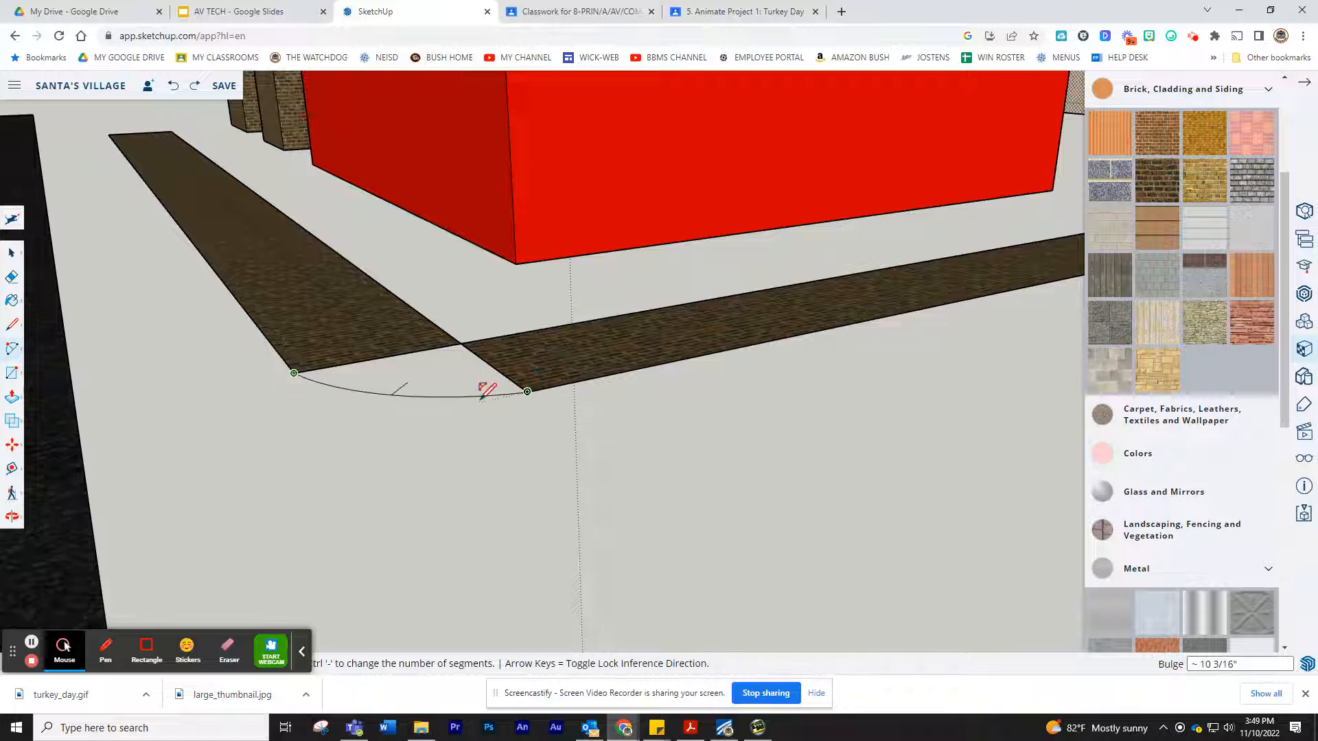
{"action": "left_click", "coordinate": [482, 397]}
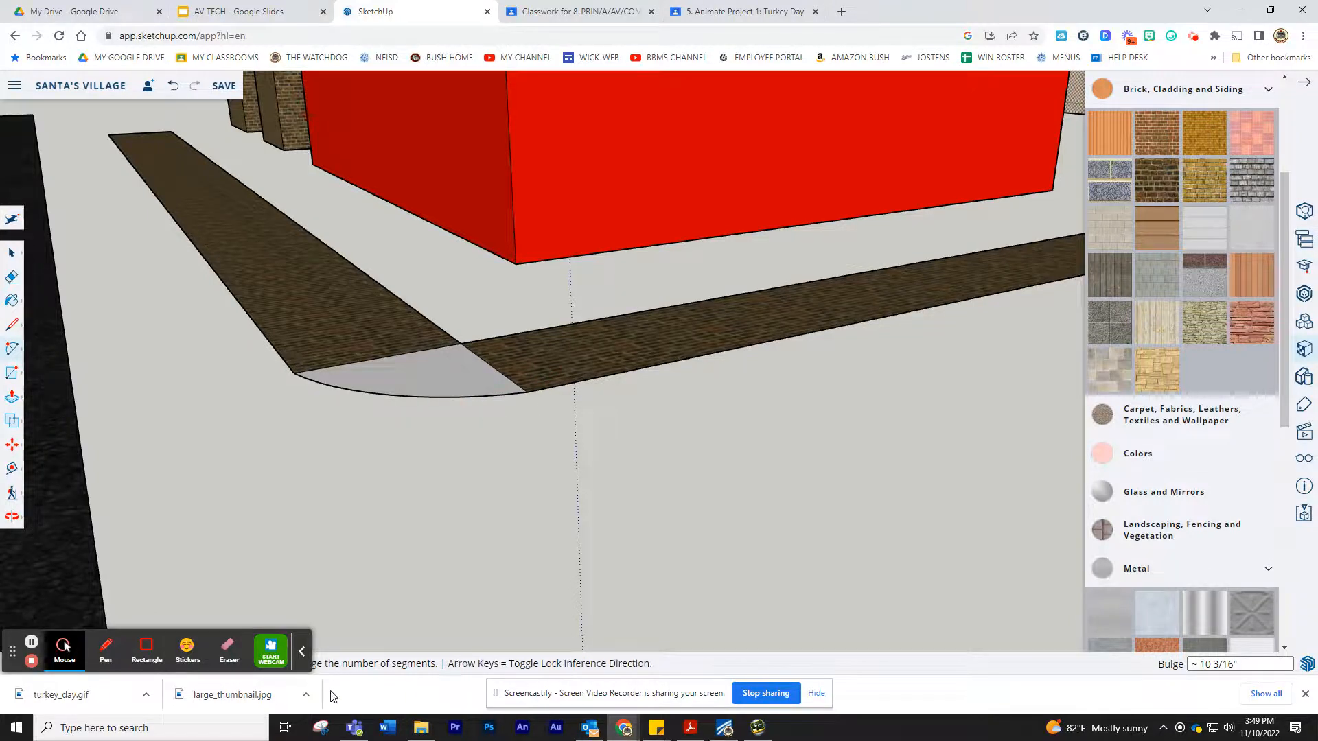
Paint the rounded corner piece between the walkways with the same dark brown brick material.
{"action": "left_click", "coordinate": [1157, 185]}
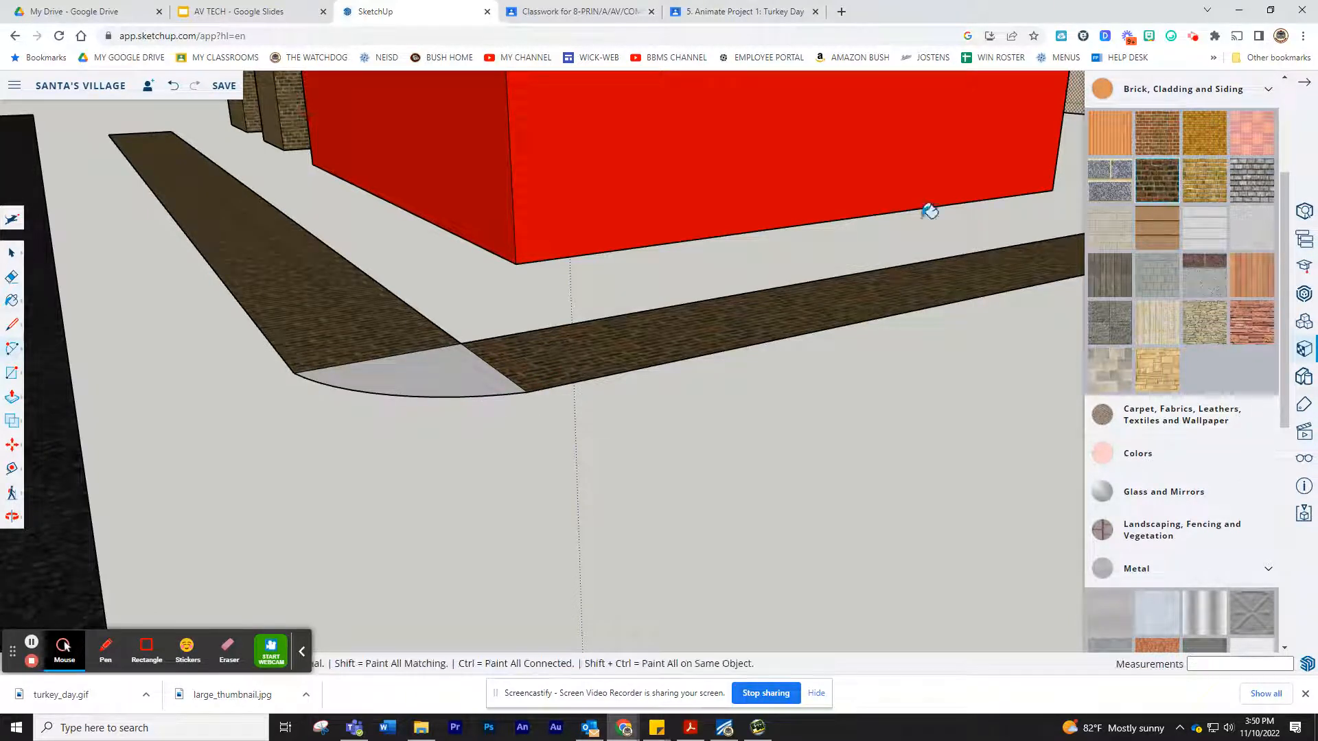
{"action": "left_click", "coordinate": [457, 364]}
{"action": "scroll", "coordinate": [420, 492], "scroll_direction": "down", "scroll_amount": 1}
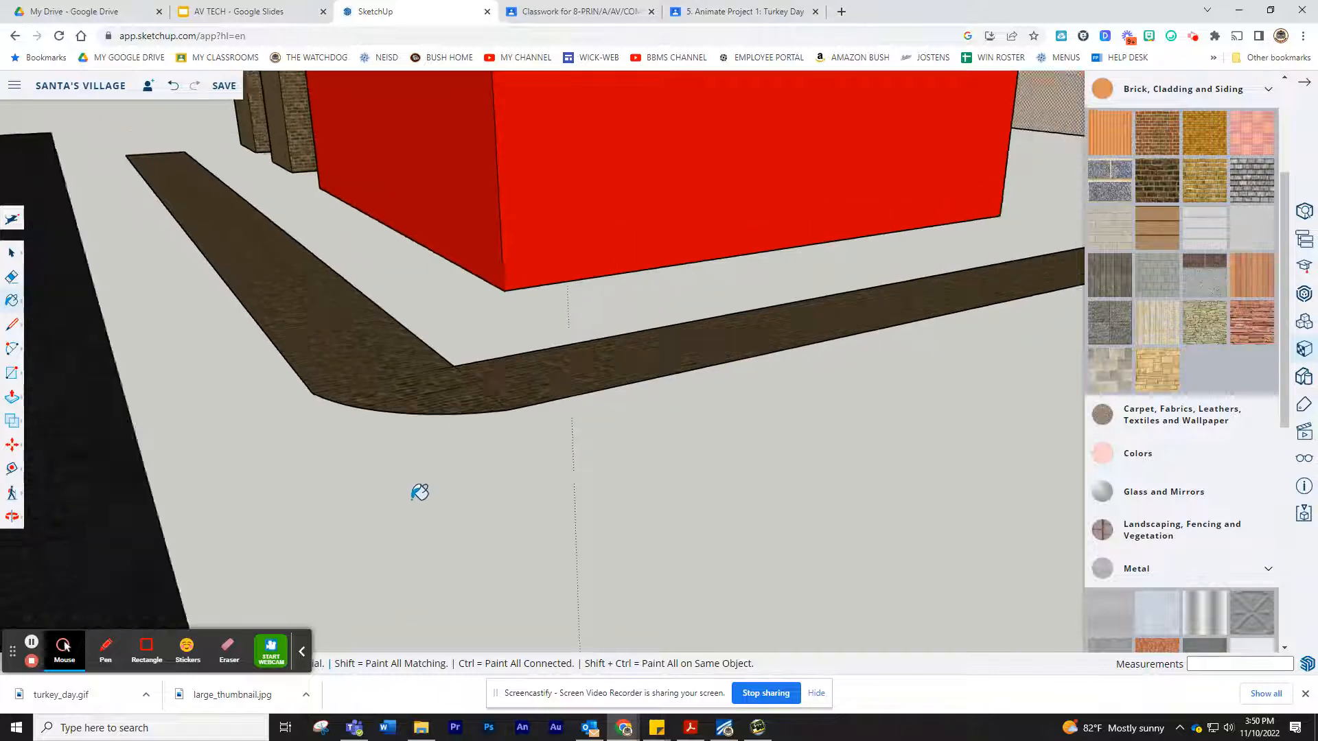
{"action": "scroll", "coordinate": [420, 493], "scroll_direction": "down", "scroll_amount": 1}
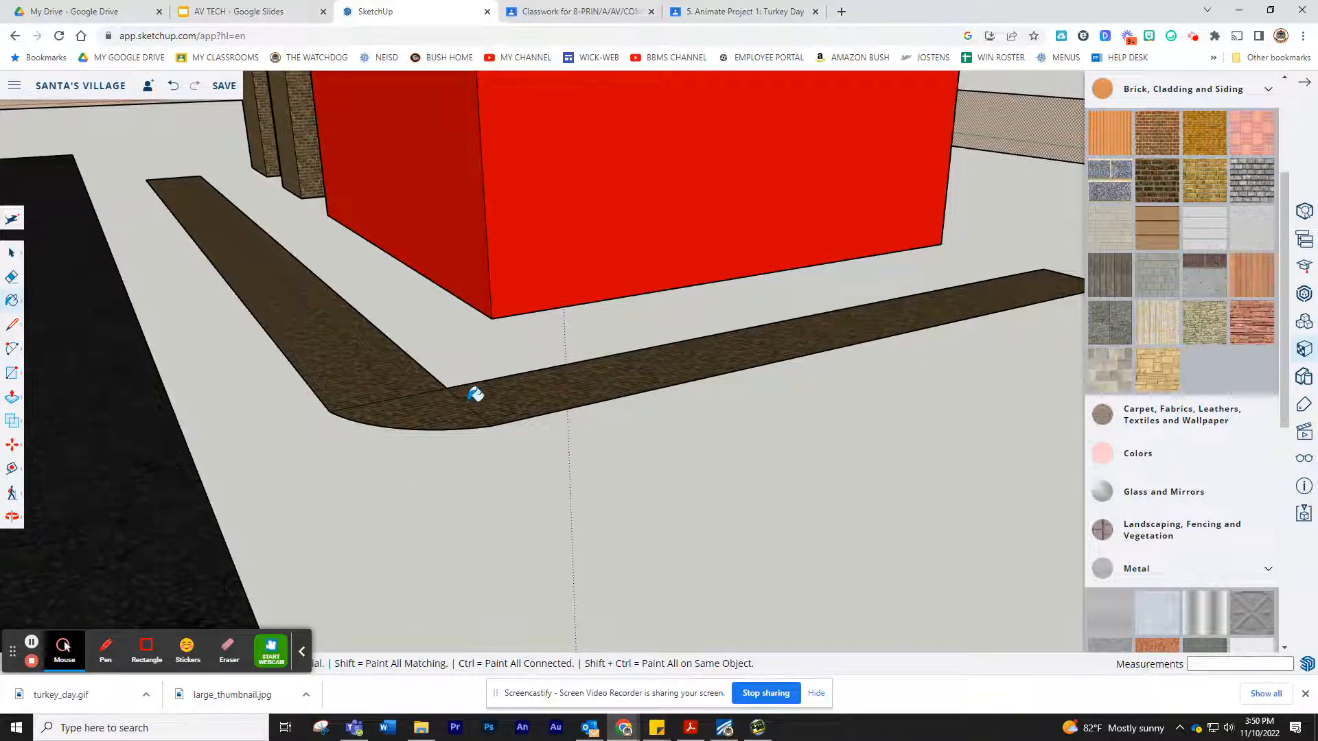
{"action": "scroll", "coordinate": [451, 508], "scroll_direction": "down", "scroll_amount": 2}
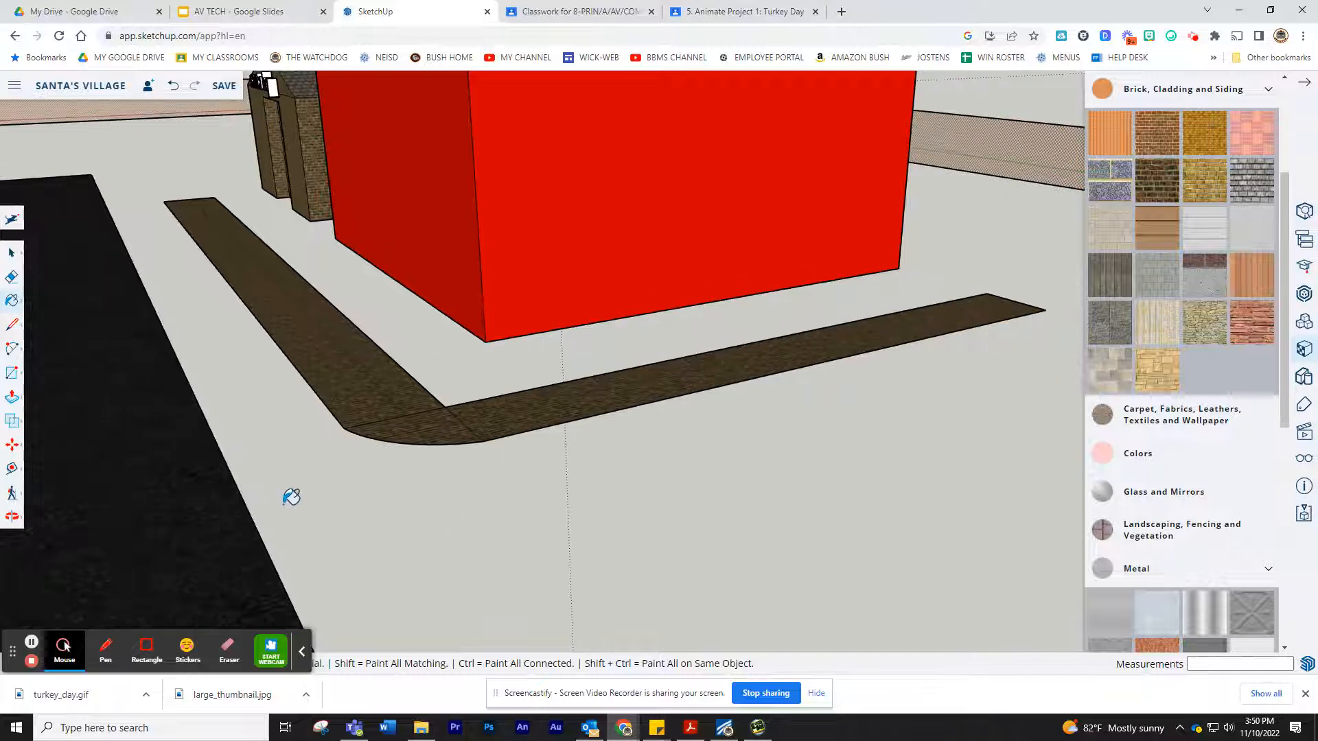
Draw a closed freehand pond outline on the ground beyond the diner's side walkway.
{"action": "left_click", "coordinate": [12, 324]}
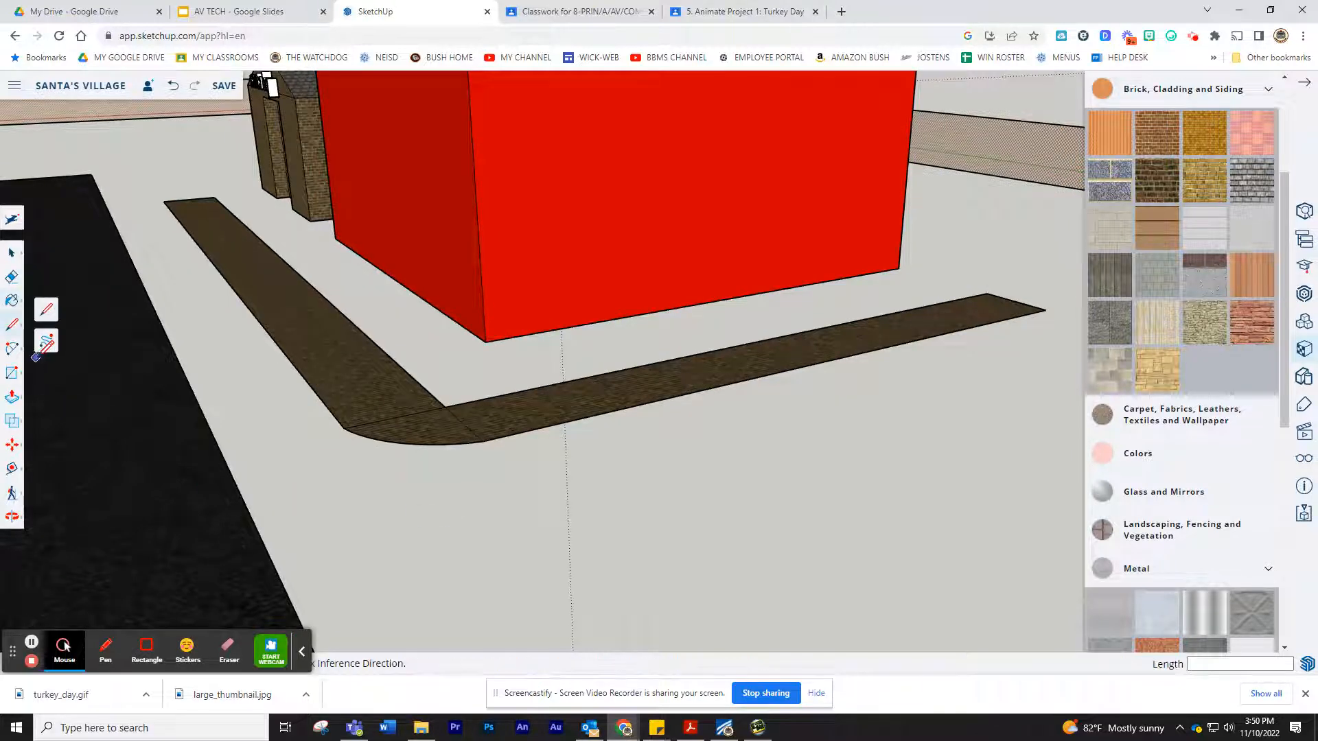
{"action": "left_click", "coordinate": [46, 343]}
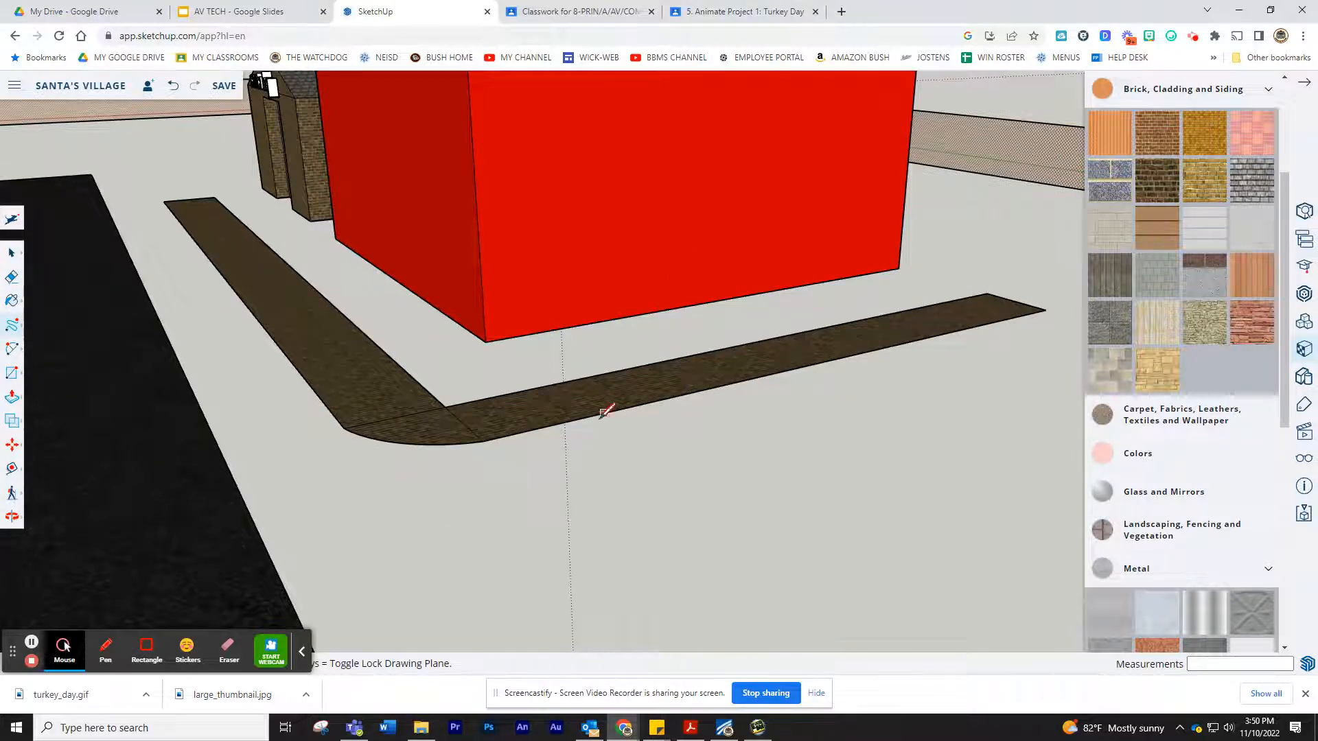
{"action": "mouse_move", "coordinate": [523, 474]}
{"action": "left_mouse_down"}
{"action": "mouse_move", "coordinate": [653, 447]}
{"action": "mouse_move", "coordinate": [779, 456]}
{"action": "mouse_move", "coordinate": [826, 485]}
{"action": "mouse_move", "coordinate": [711, 532]}
{"action": "mouse_move", "coordinate": [618, 547]}
{"action": "mouse_move", "coordinate": [498, 537]}
{"action": "mouse_move", "coordinate": [498, 491]}
{"action": "mouse_move", "coordinate": [524, 472]}
{"action": "left_mouse_up"}
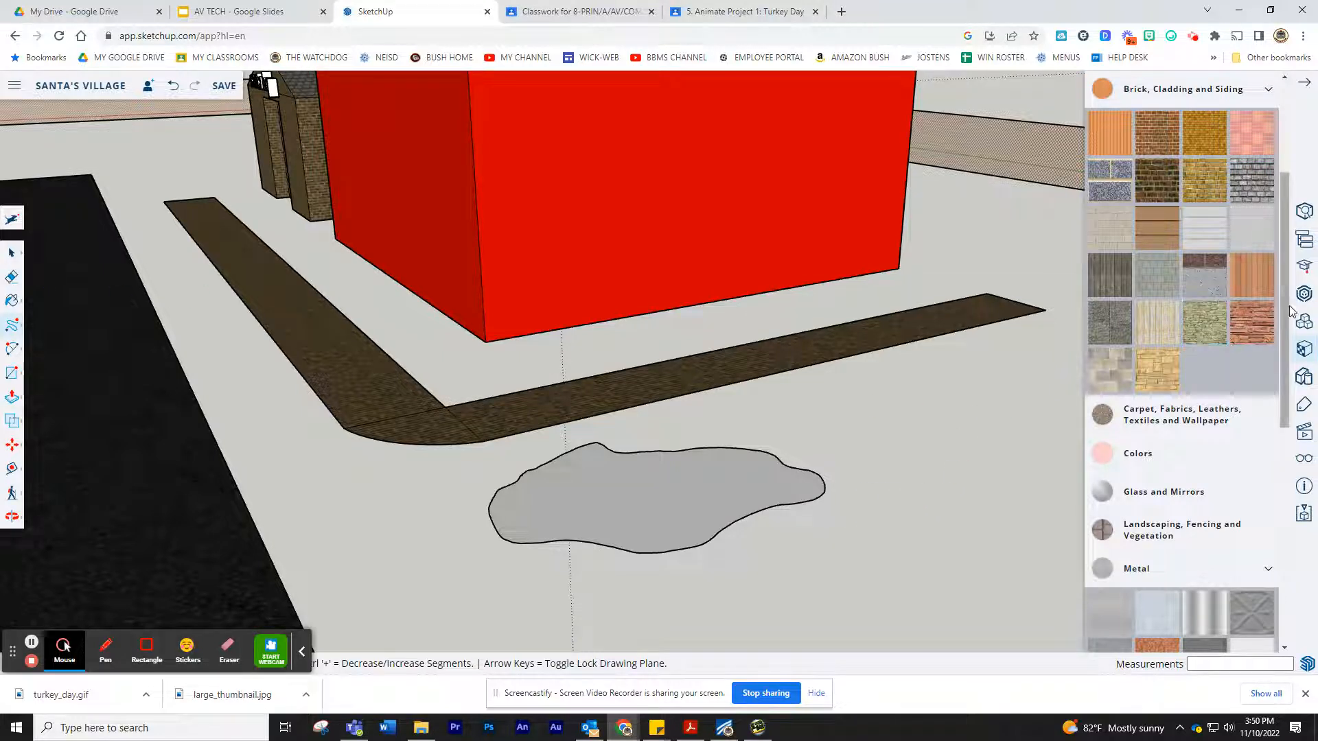
Paint the freehand pond with the Water Light Blue material from the Water collection.
{"action": "left_click", "coordinate": [1161, 88]}
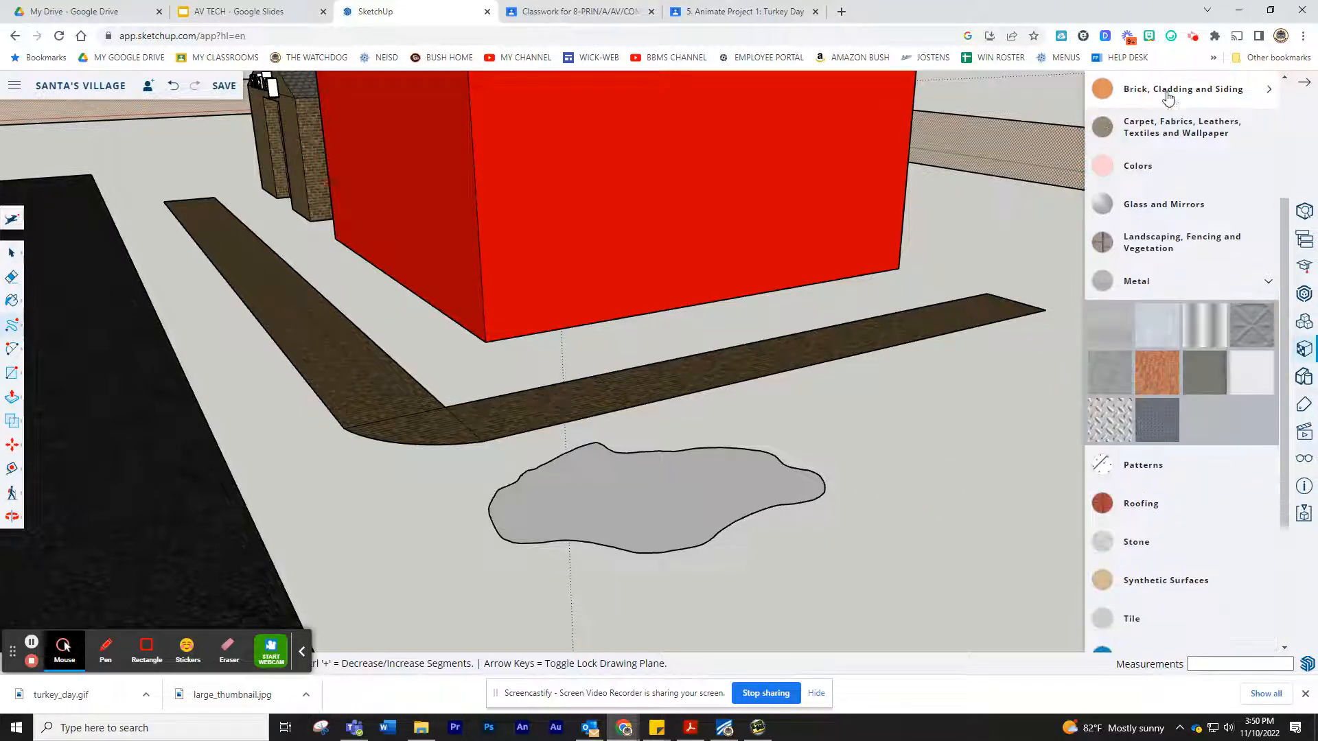
{"action": "left_click", "coordinate": [1138, 280]}
{"action": "left_click", "coordinate": [1139, 512]}
{"action": "left_click", "coordinate": [1167, 594]}
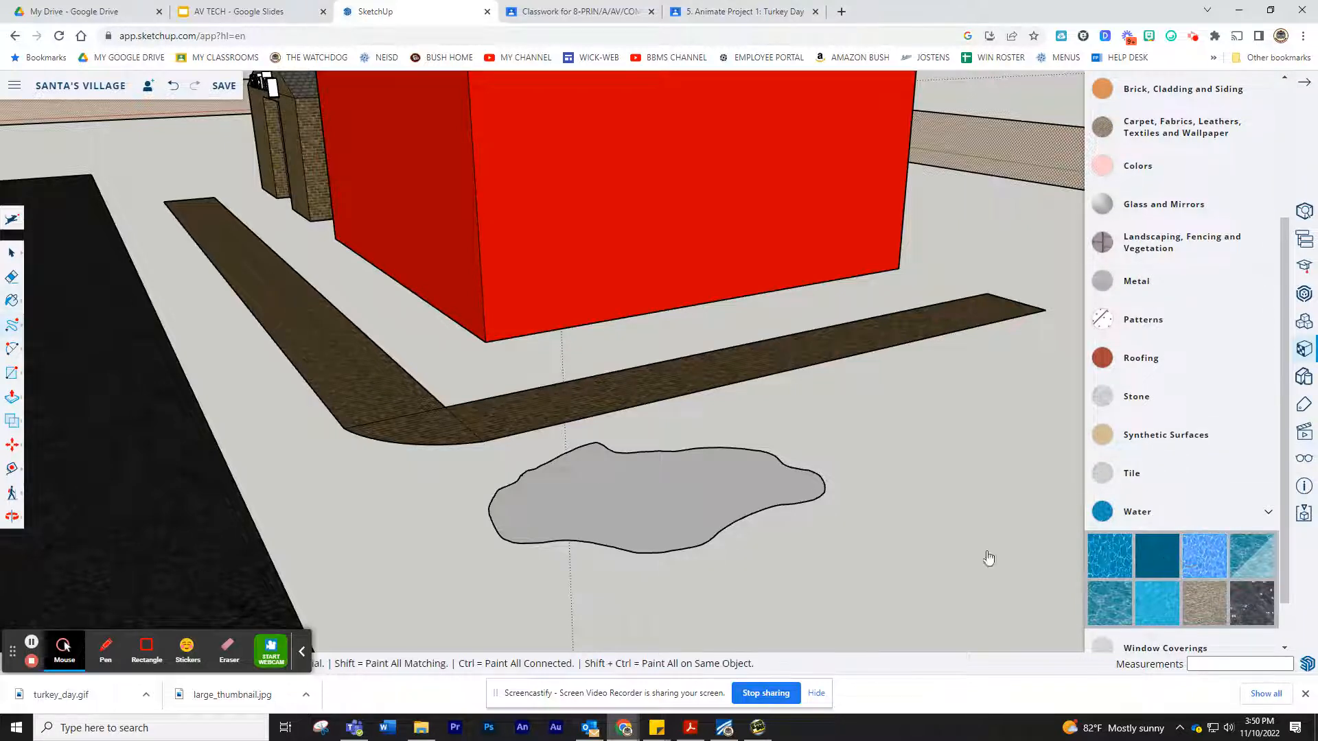
{"action": "left_click", "coordinate": [695, 505]}
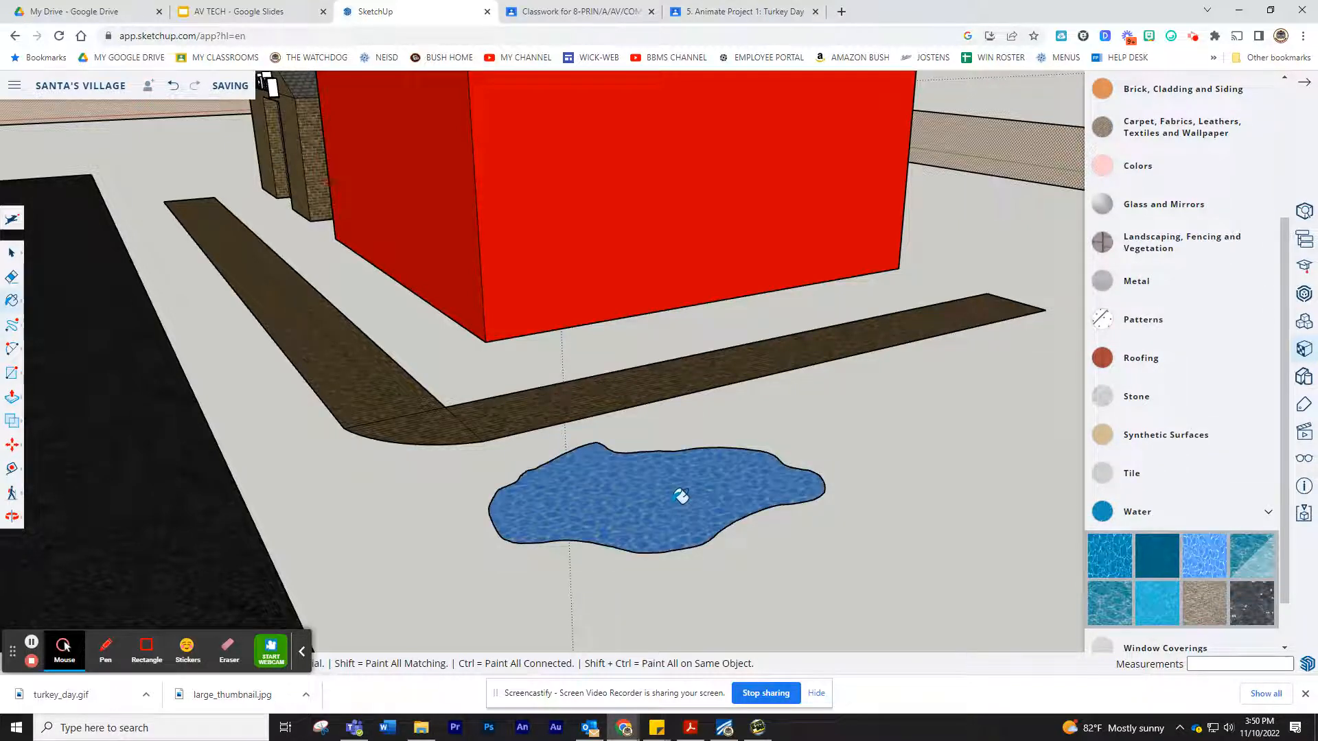
{"action": "scroll", "coordinate": [639, 524], "scroll_direction": "down", "scroll_amount": 4}
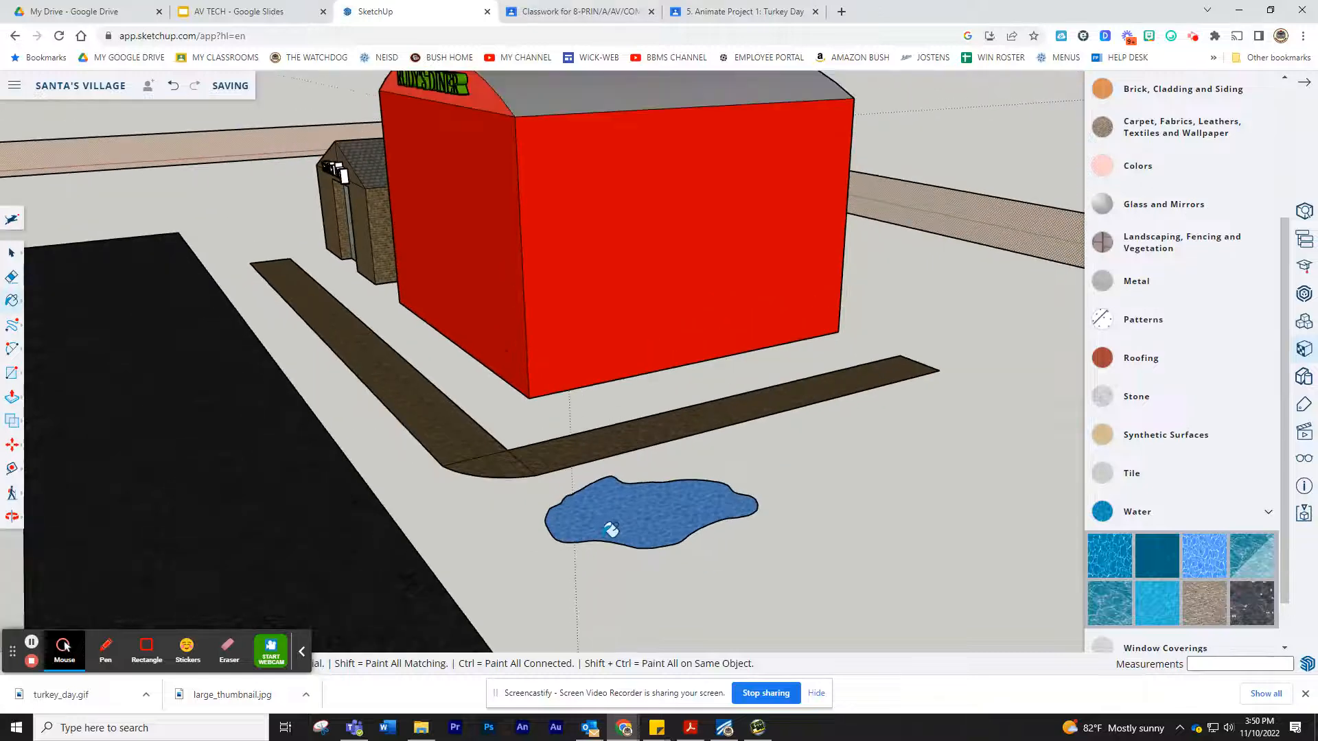
{"action": "scroll", "coordinate": [611, 530], "scroll_direction": "up", "scroll_amount": 3}
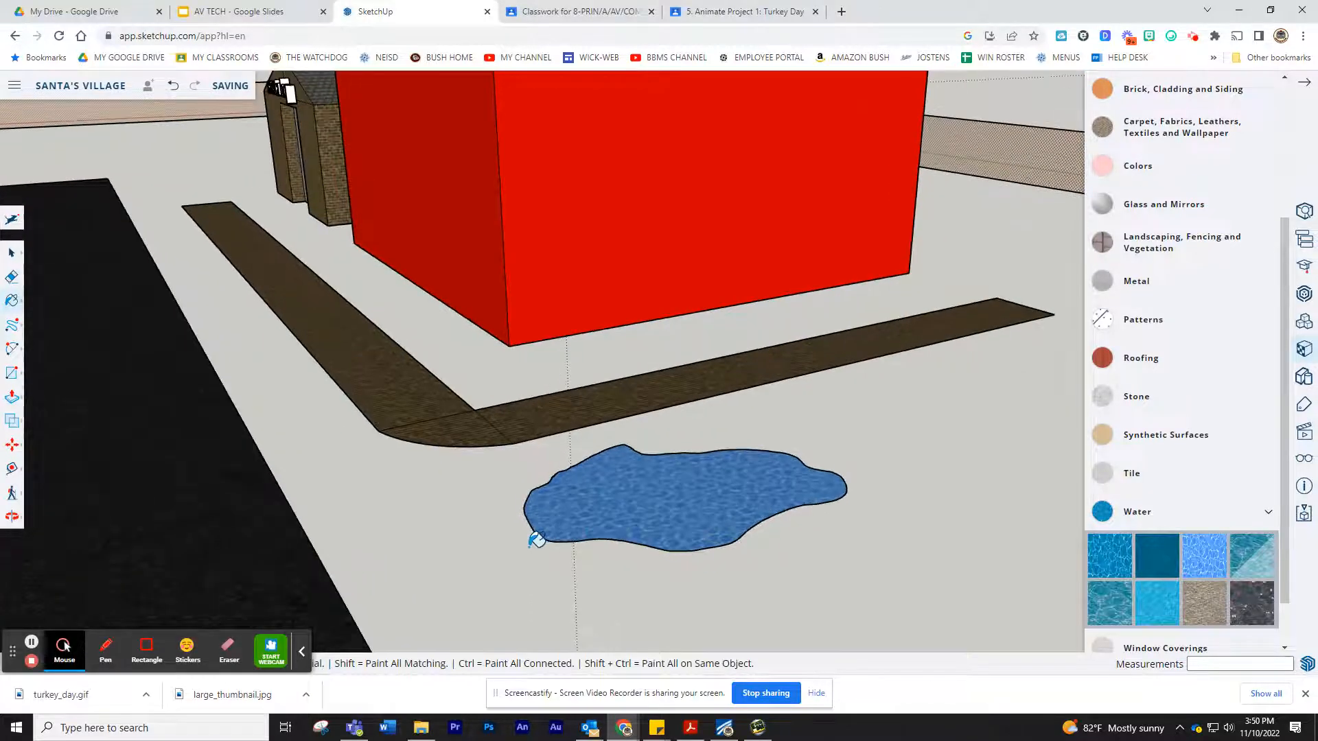
{"action": "scroll", "coordinate": [535, 540], "scroll_direction": "down", "scroll_amount": 1}
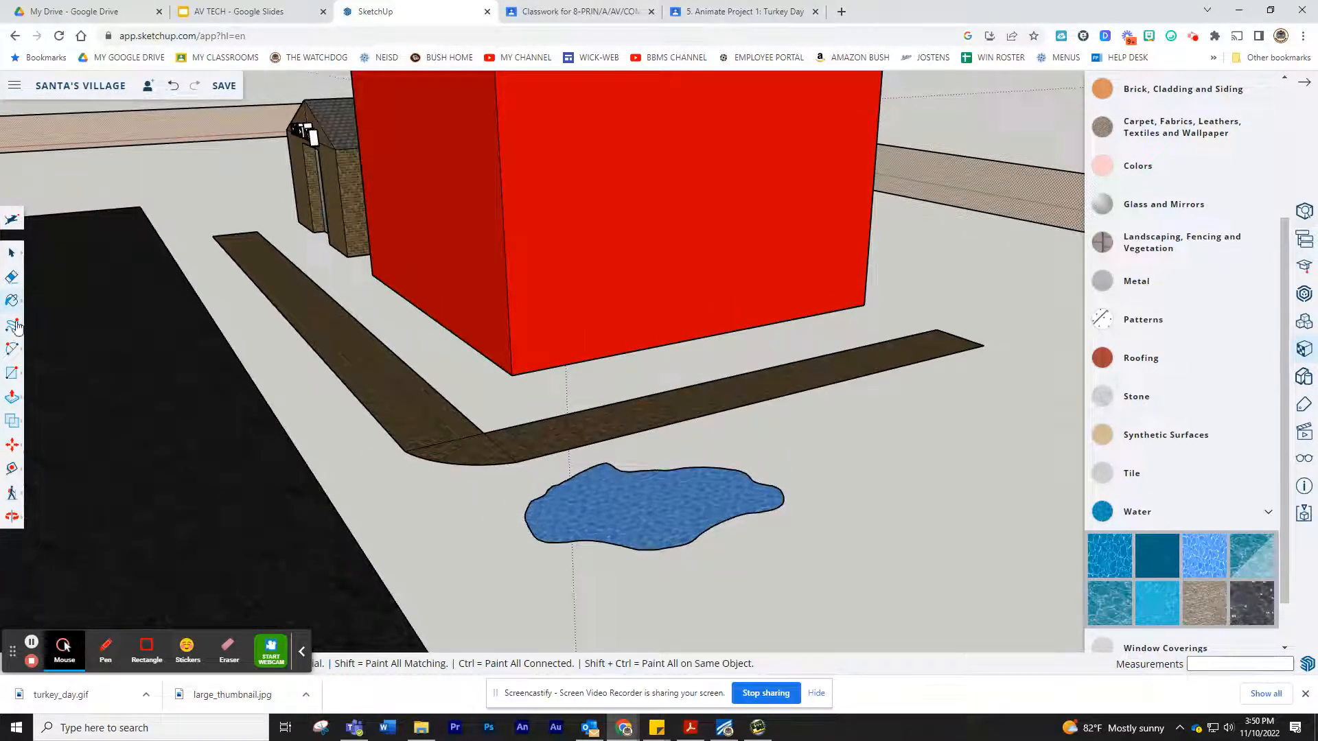
{"action": "left_click", "coordinate": [12, 303]}
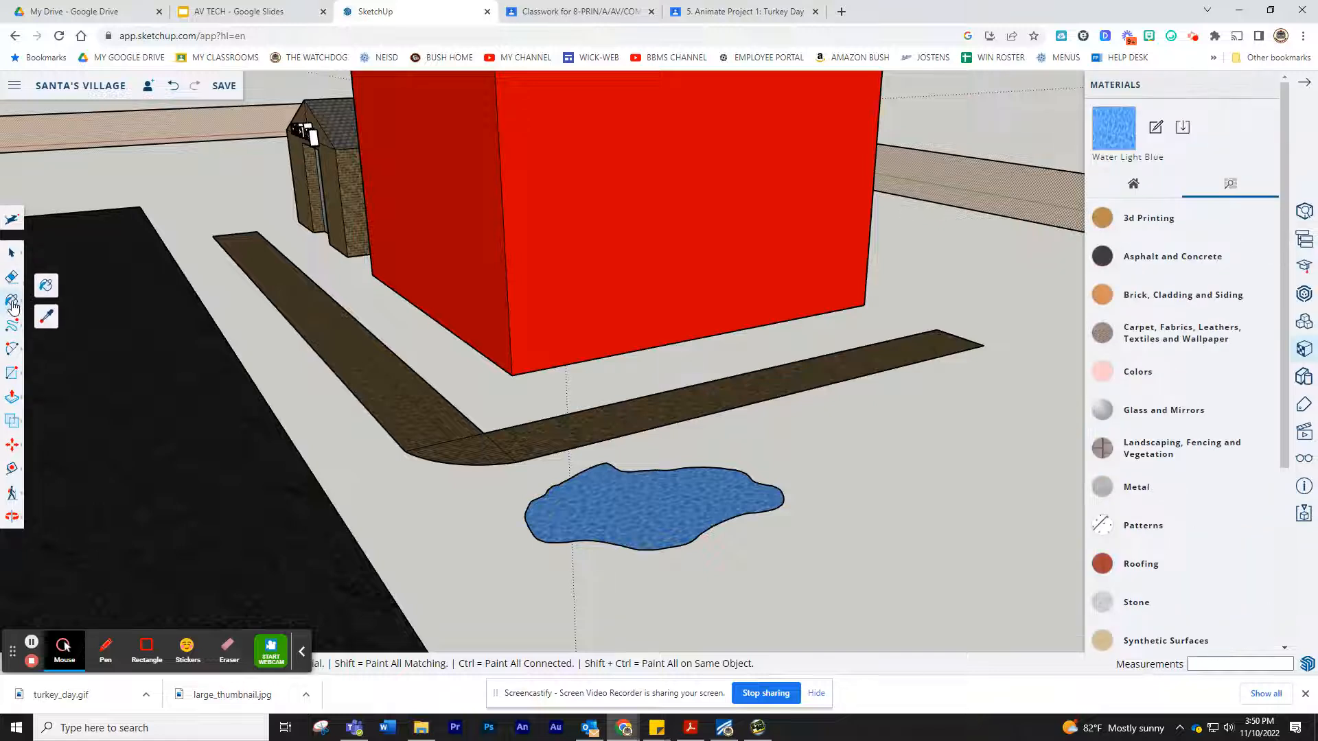
Draw an upright rectangular face about 24' long and 3' 10" high between the diner's side walkway and the pond.
{"action": "left_click", "coordinate": [11, 281]}
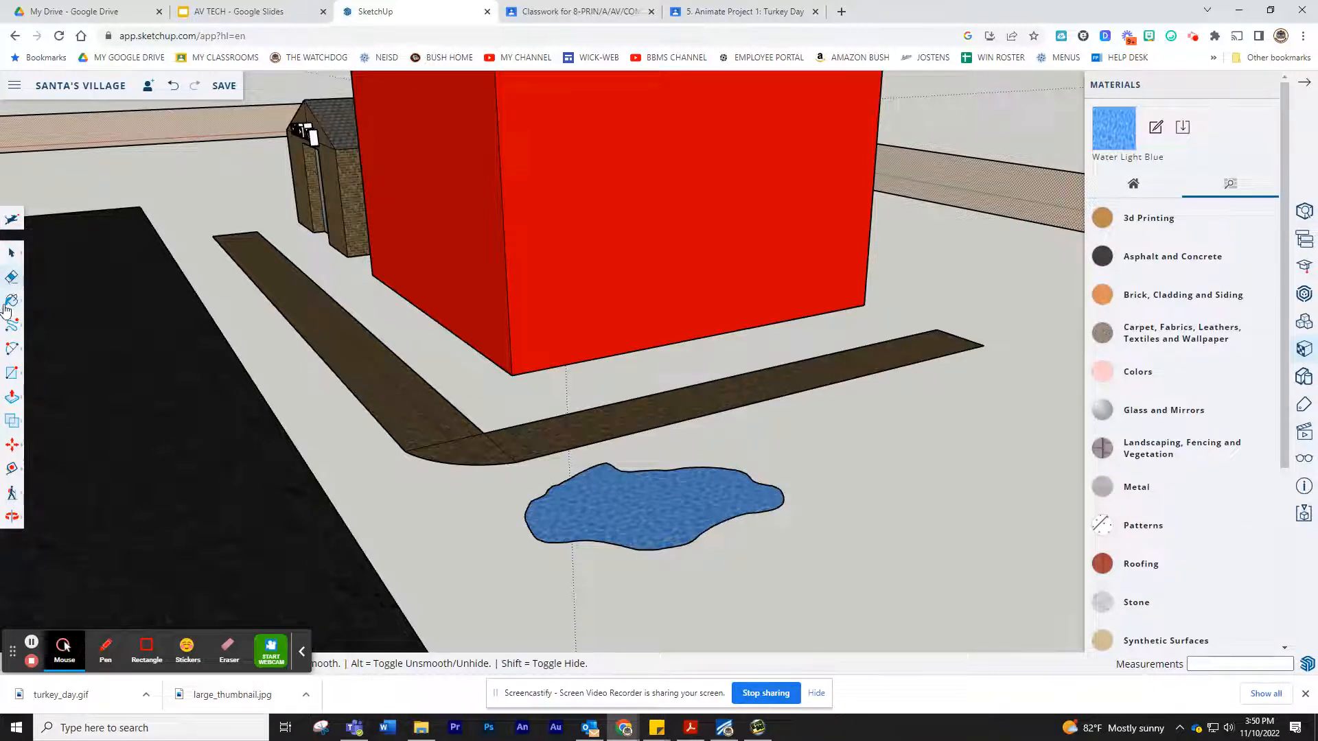
{"action": "left_click", "coordinate": [13, 327]}
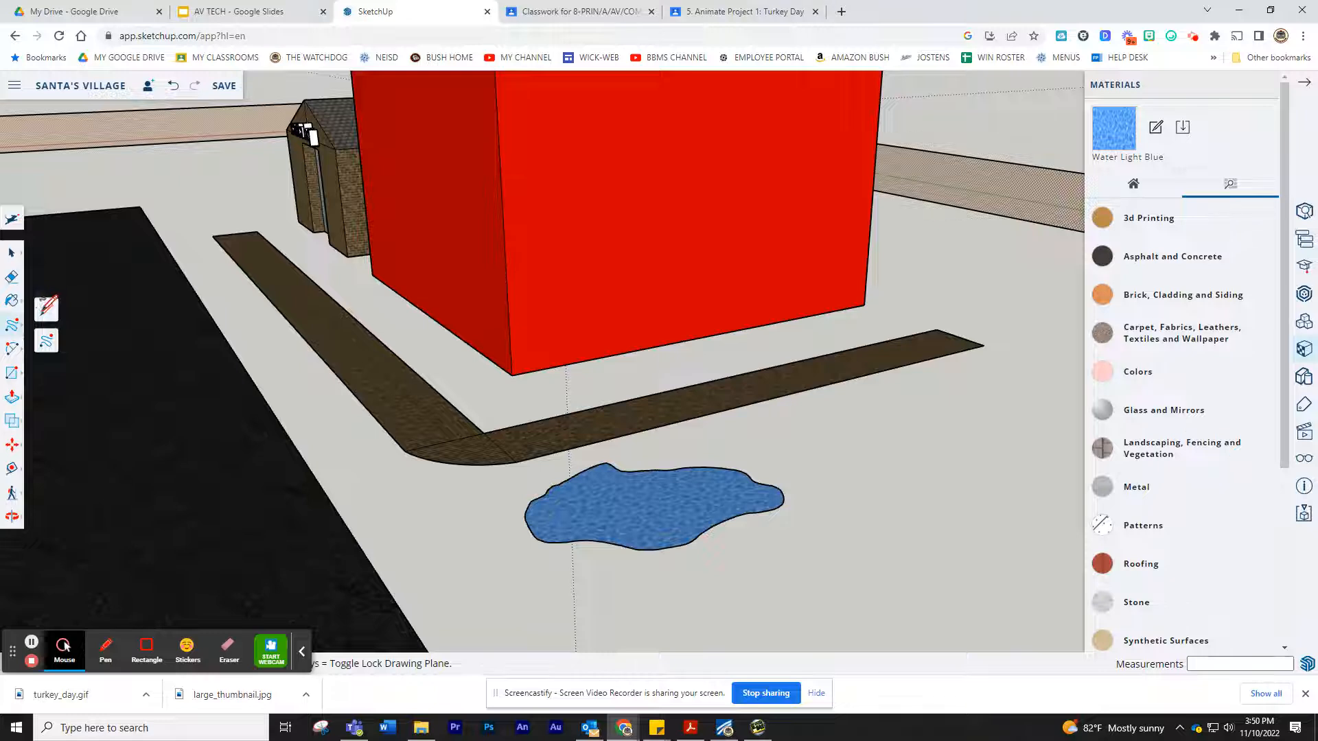
{"action": "left_click", "coordinate": [47, 309]}
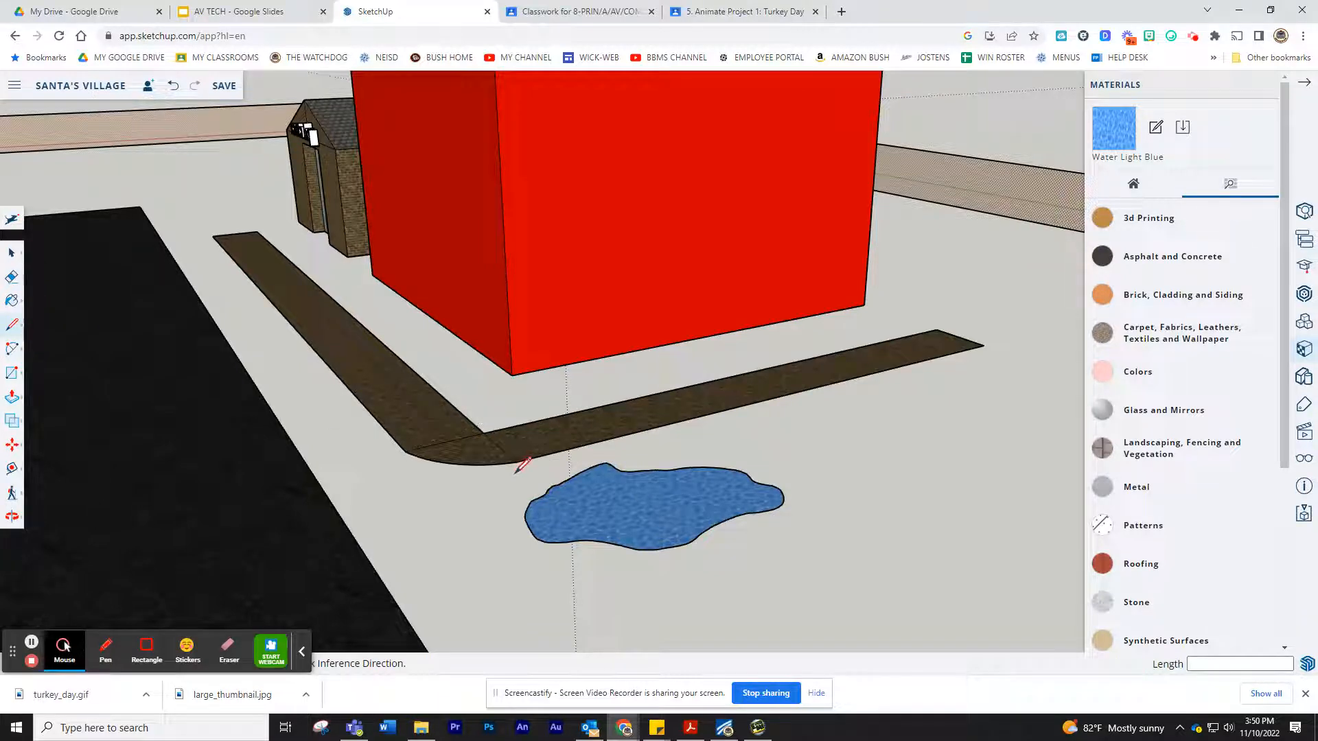
{"action": "left_click_drag", "start_coordinate": [516, 473], "coordinate": [872, 382]}
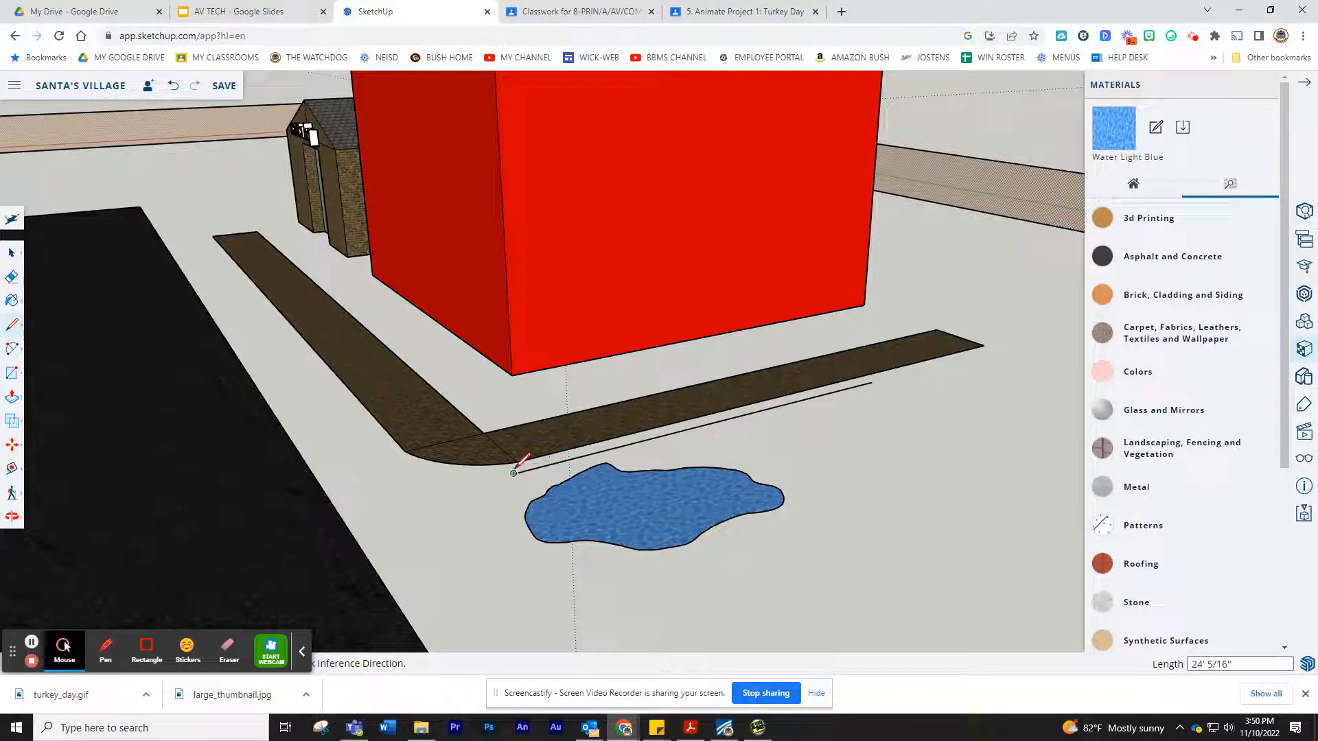
{"action": "mouse_move", "coordinate": [513, 473]}
{"action": "left_mouse_down"}
{"action": "mouse_move", "coordinate": [509, 399]}
{"action": "mouse_move", "coordinate": [883, 304]}
{"action": "mouse_move", "coordinate": [877, 322]}
{"action": "left_mouse_up"}
{"action": "left_click", "coordinate": [872, 382]}
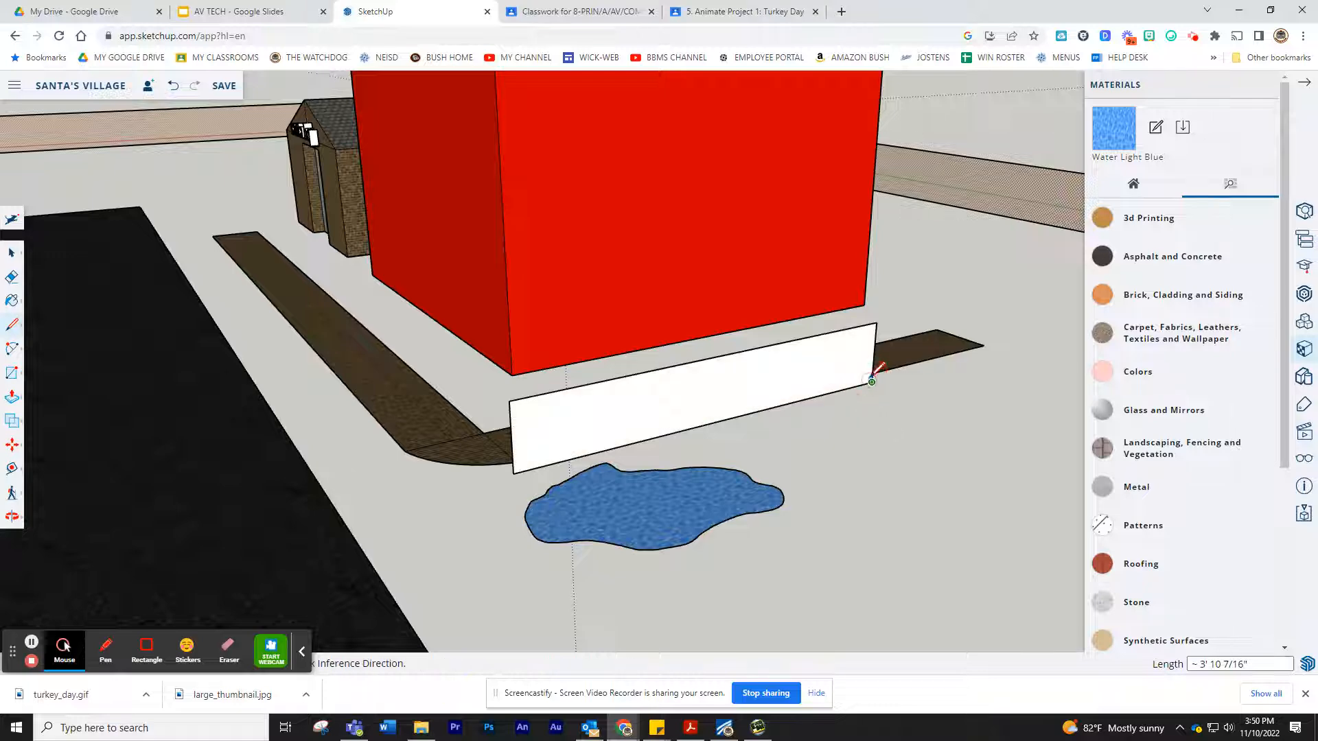
Extrude the upright face into a wall about 11" thick and lower its top by about 2' 2".
{"action": "middle_click_drag", "start_coordinate": [529, 456], "coordinate": [611, 499]}
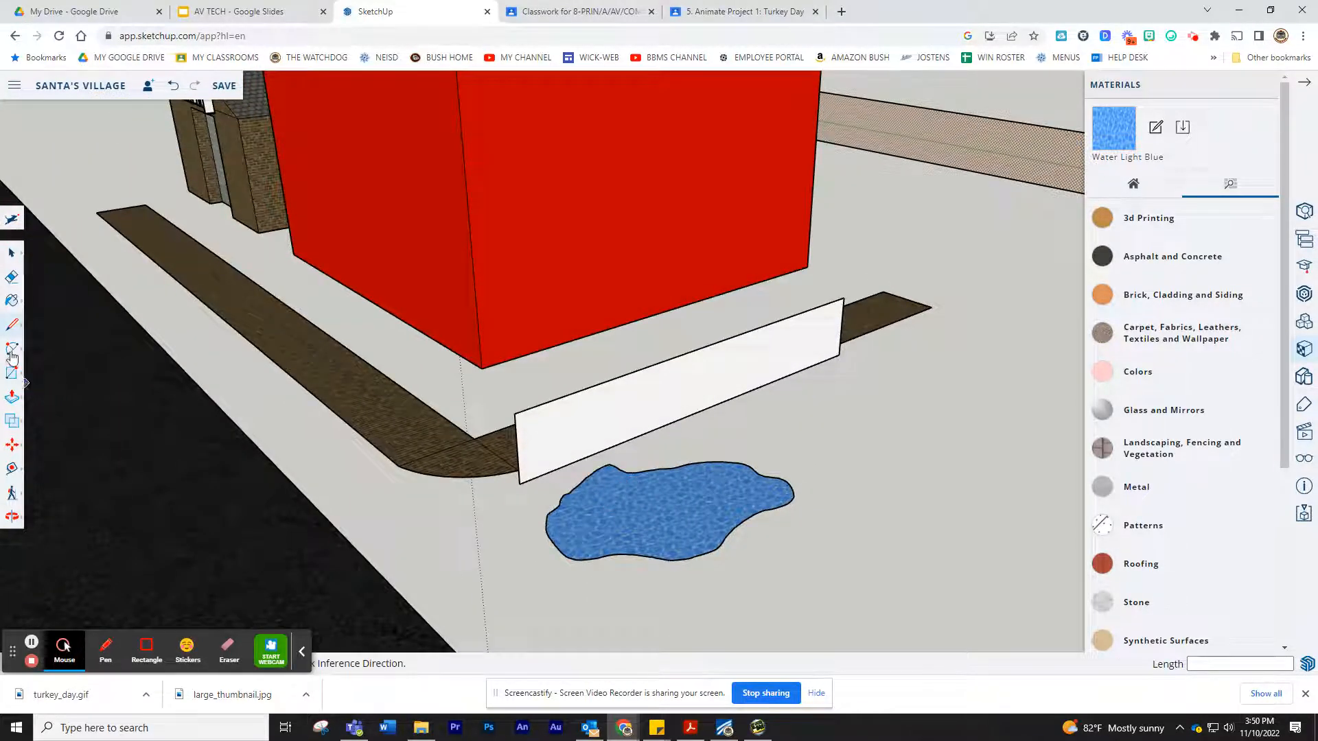
{"action": "left_click", "coordinate": [12, 397]}
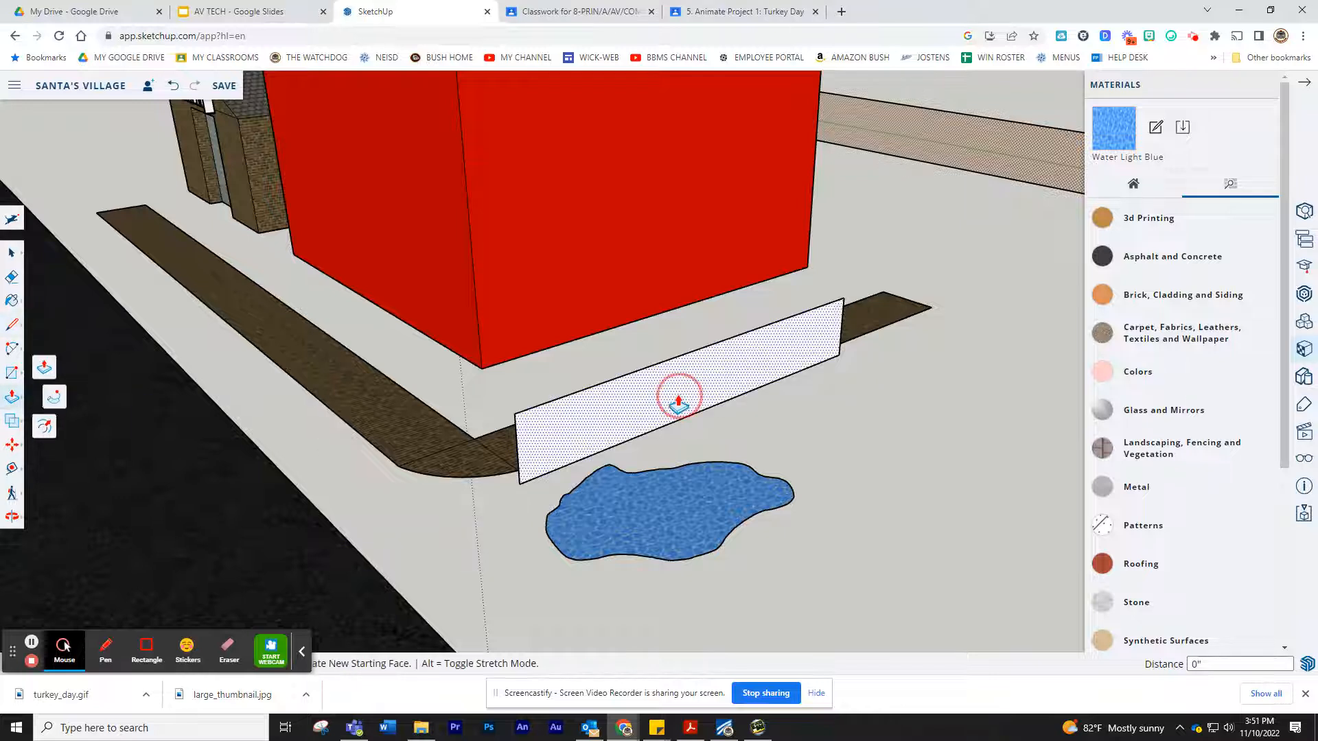
{"action": "left_click_drag", "start_coordinate": [679, 397], "coordinate": [691, 400]}
{"action": "scroll", "coordinate": [758, 439], "scroll_direction": "down", "scroll_amount": 1}
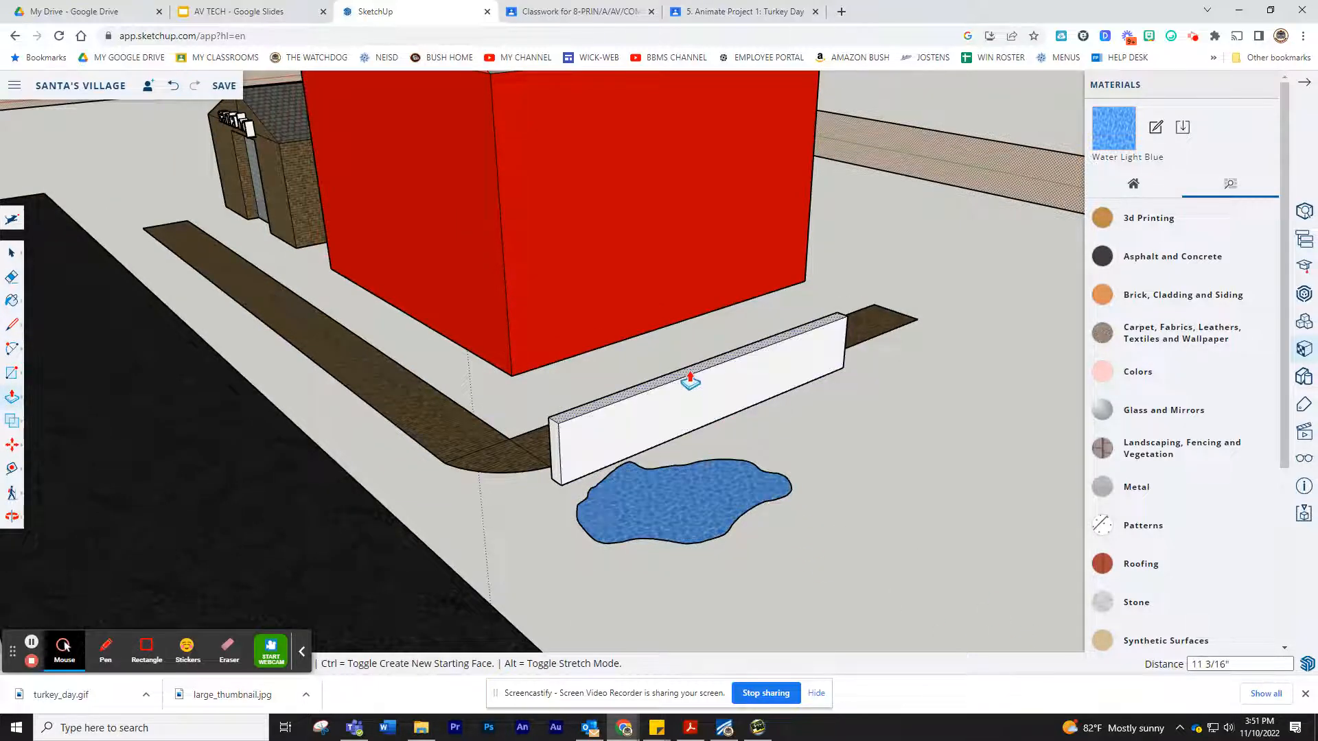
{"action": "left_click_drag", "start_coordinate": [685, 377], "coordinate": [959, 432]}
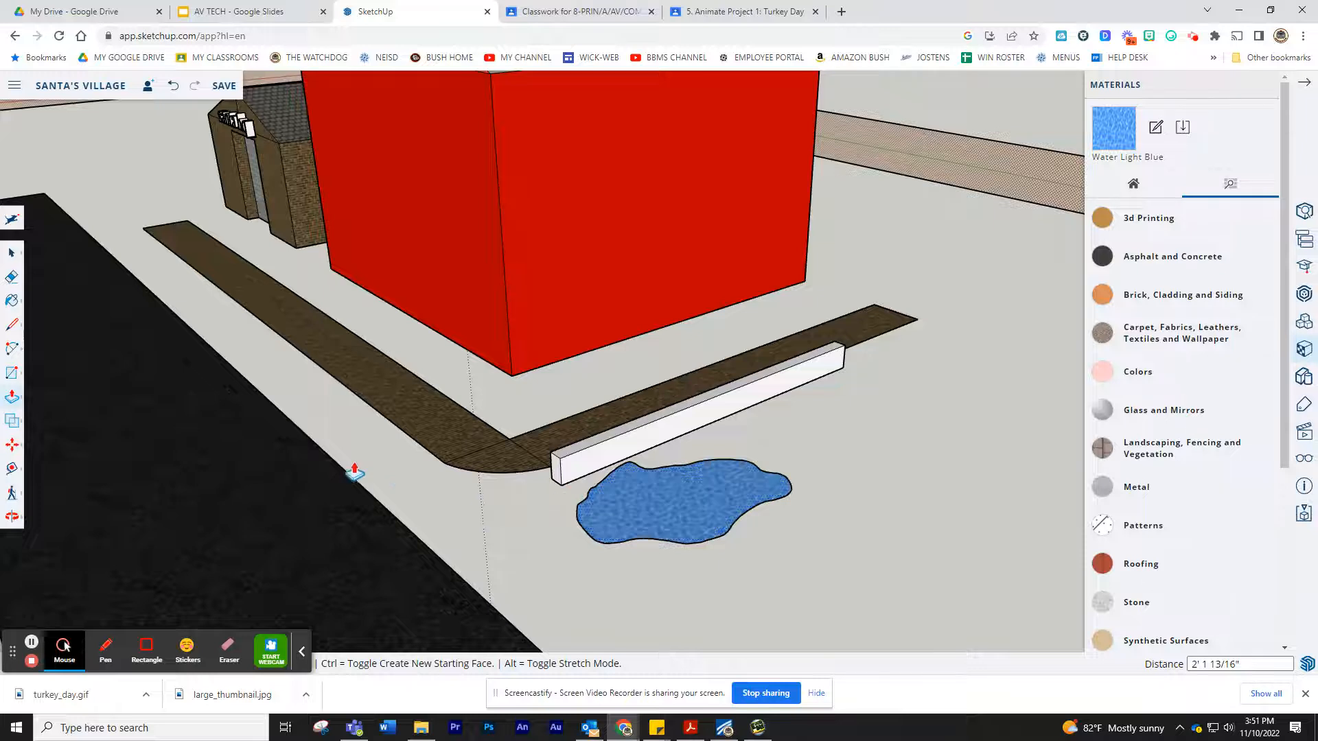
{"action": "left_click", "coordinate": [13, 253]}
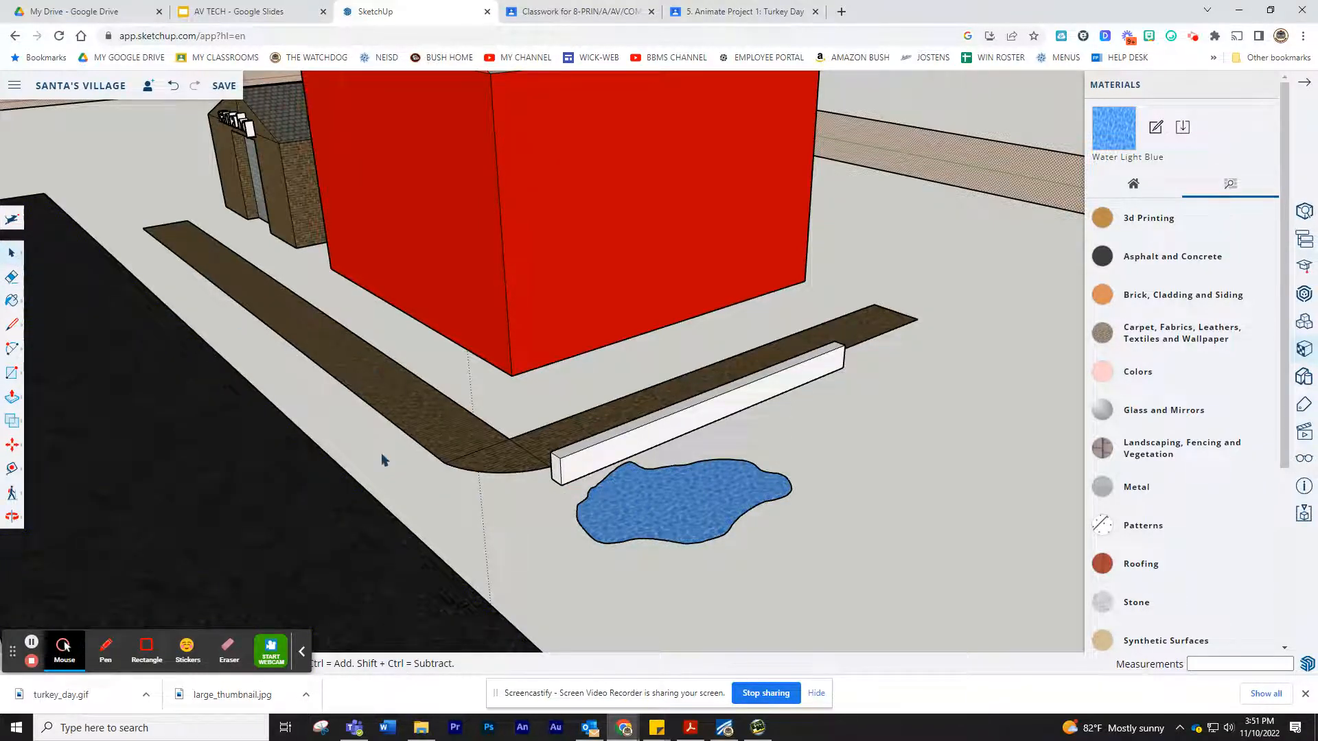
Draw a rectangle on the ground inside the road loop, near the corner facing santa hq, and extrude it up about 16' 10".
{"action": "scroll", "coordinate": [382, 459], "scroll_direction": "down", "scroll_amount": 6}
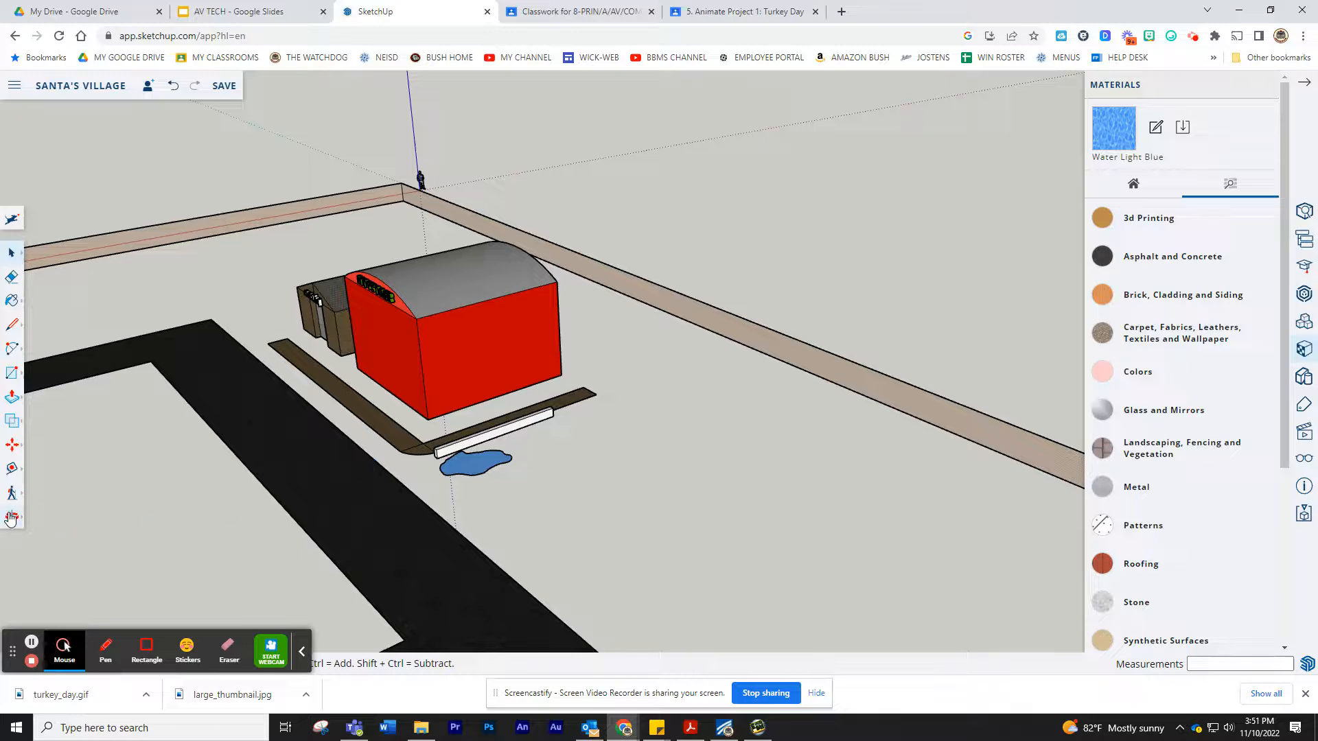
{"action": "left_click", "coordinate": [10, 519]}
{"action": "left_click_drag", "start_coordinate": [223, 538], "coordinate": [743, 337]}
{"action": "scroll", "coordinate": [442, 408], "scroll_direction": "down", "scroll_amount": 3}
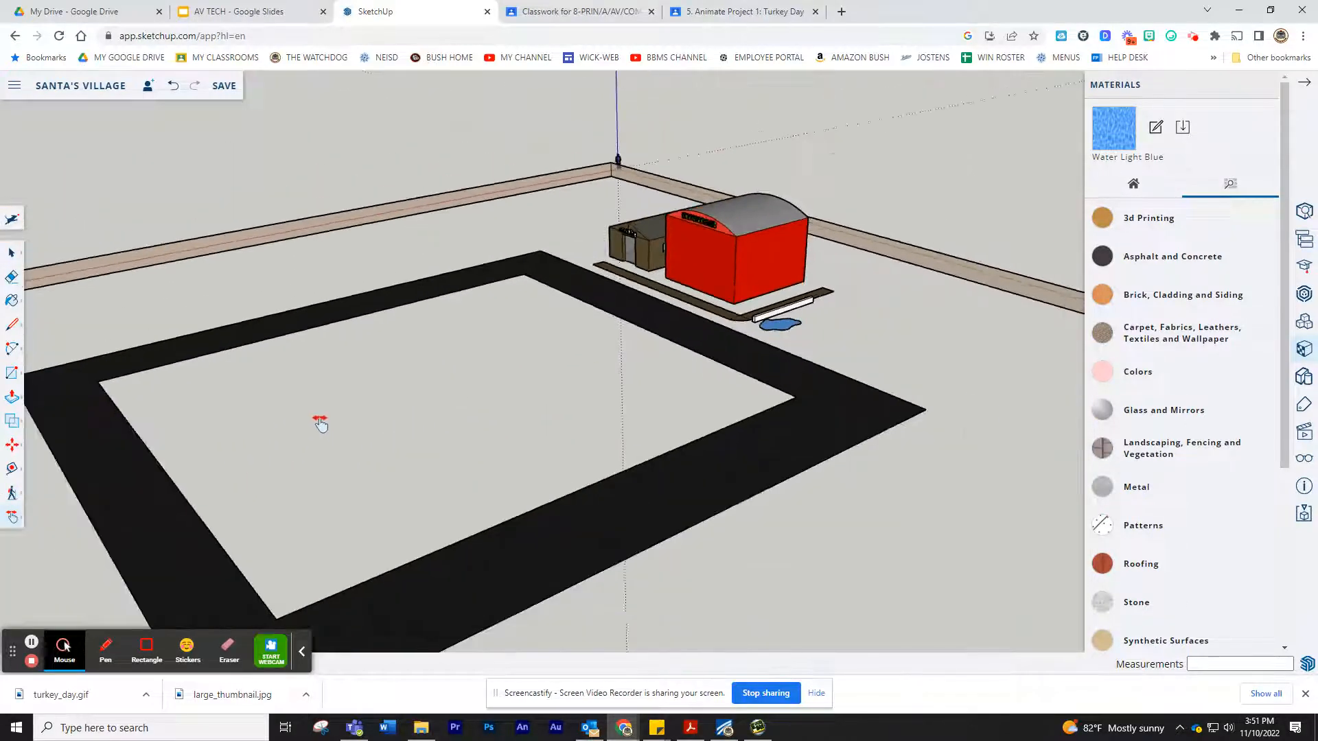
{"action": "middle_click_drag", "start_coordinate": [320, 425], "coordinate": [652, 467]}
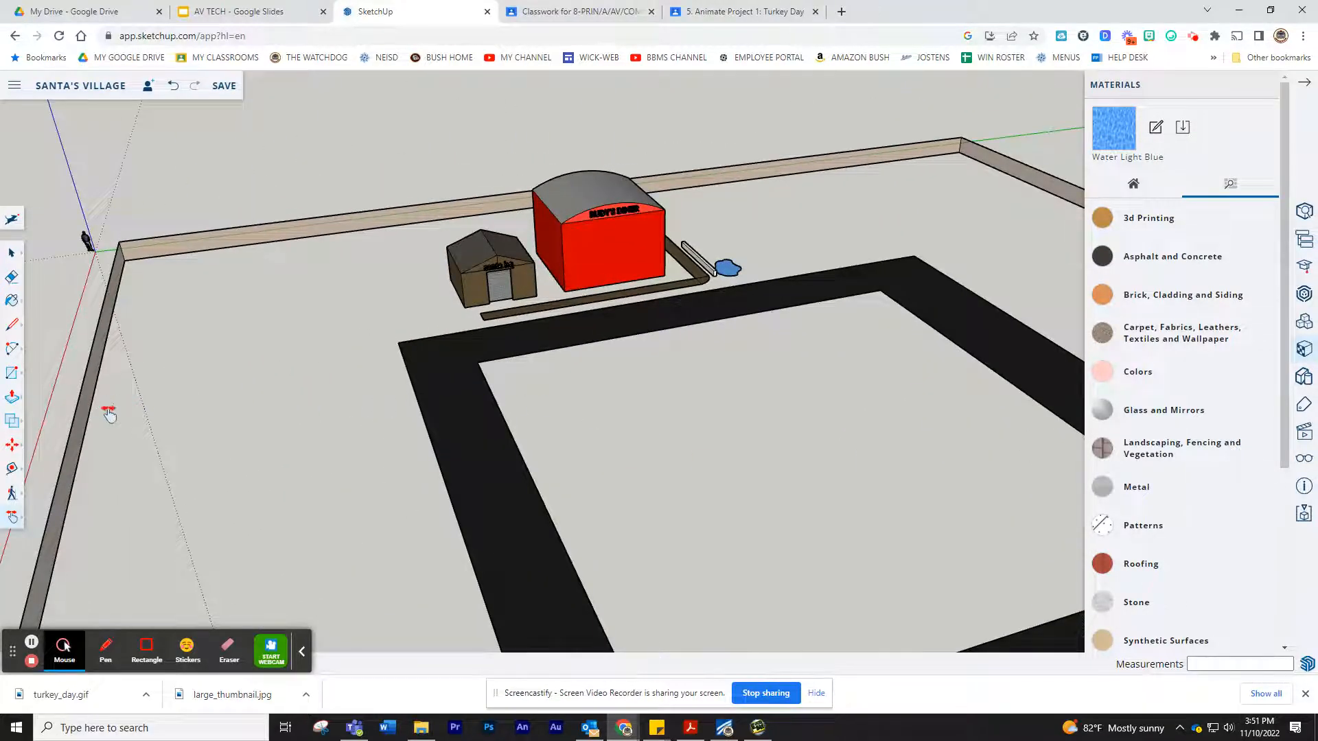
{"action": "middle_click_drag", "start_coordinate": [359, 473], "coordinate": [794, 467]}
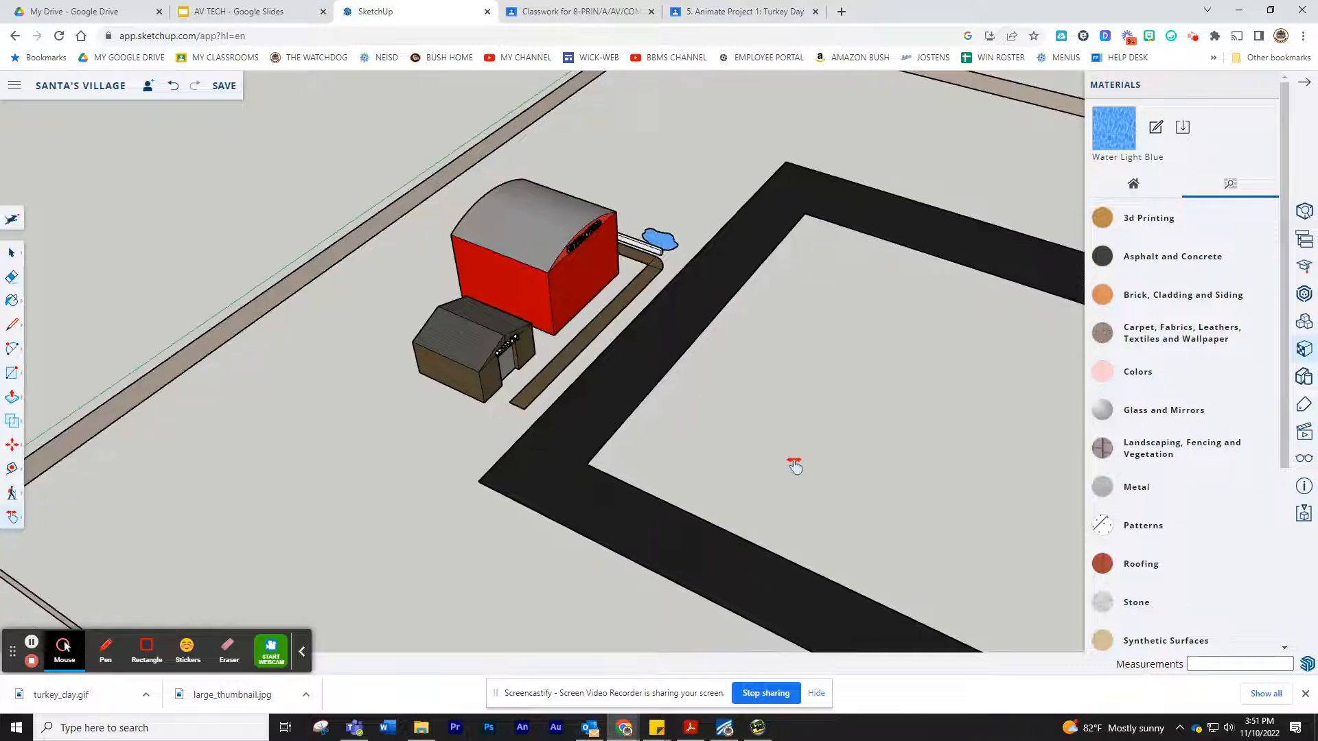
{"action": "left_click_drag", "start_coordinate": [888, 500], "coordinate": [468, 441]}
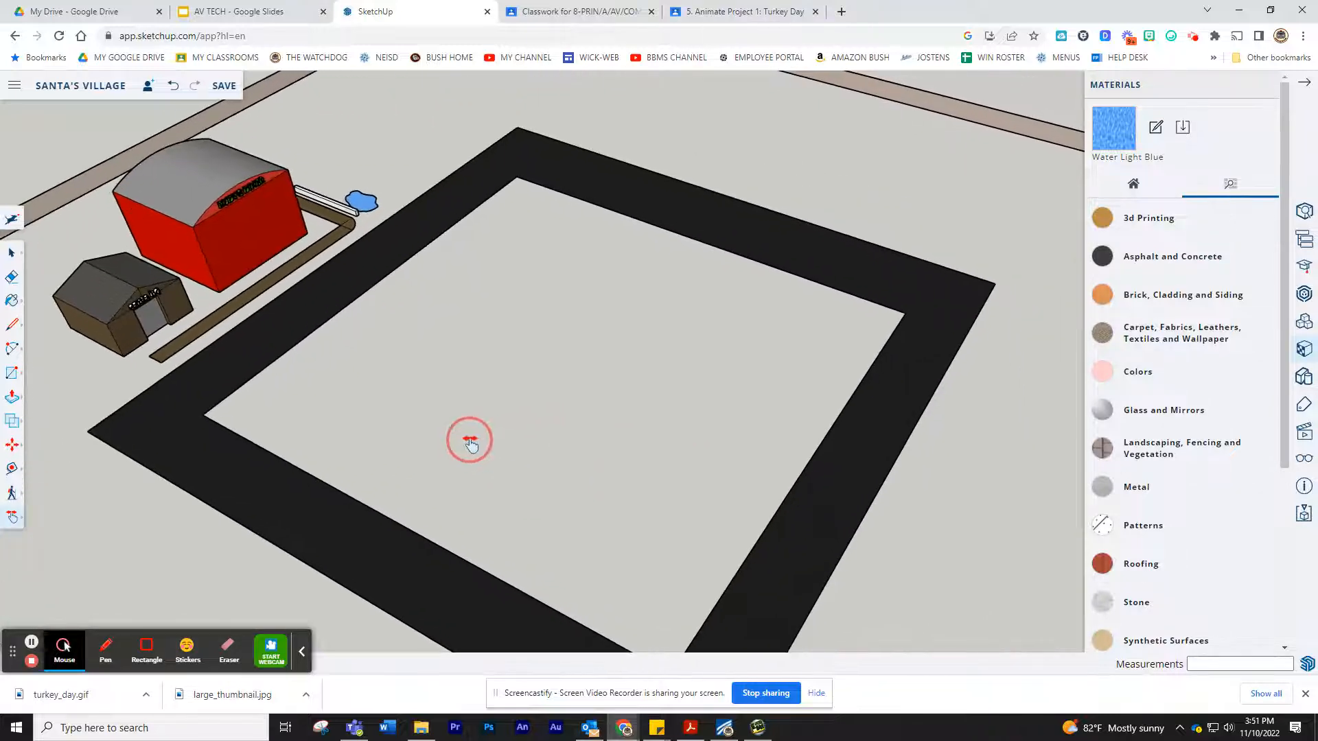
{"action": "scroll", "coordinate": [477, 452], "scroll_direction": "up", "scroll_amount": 3}
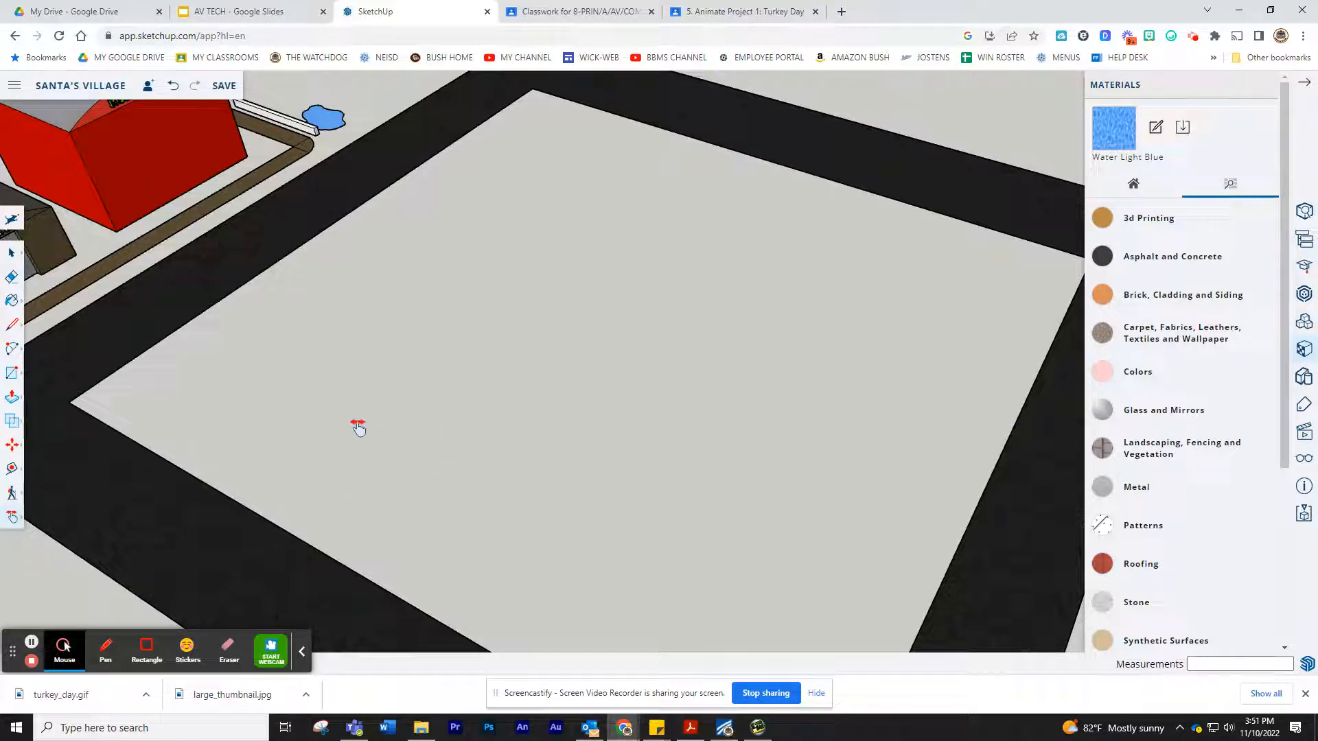
{"action": "scroll", "coordinate": [165, 371], "scroll_direction": "up", "scroll_amount": 8}
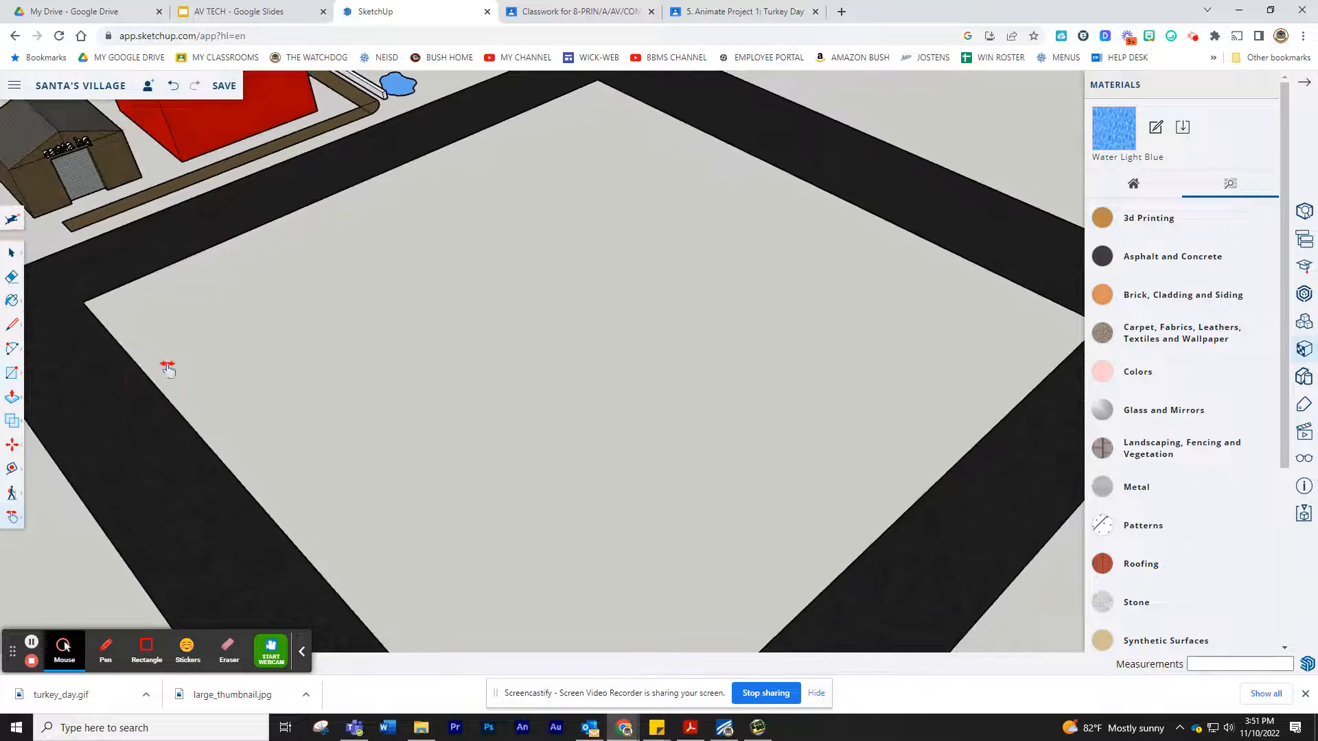
{"action": "left_click", "coordinate": [12, 374]}
{"action": "left_click_drag", "start_coordinate": [129, 296], "coordinate": [506, 268]}
{"action": "left_click", "coordinate": [13, 397]}
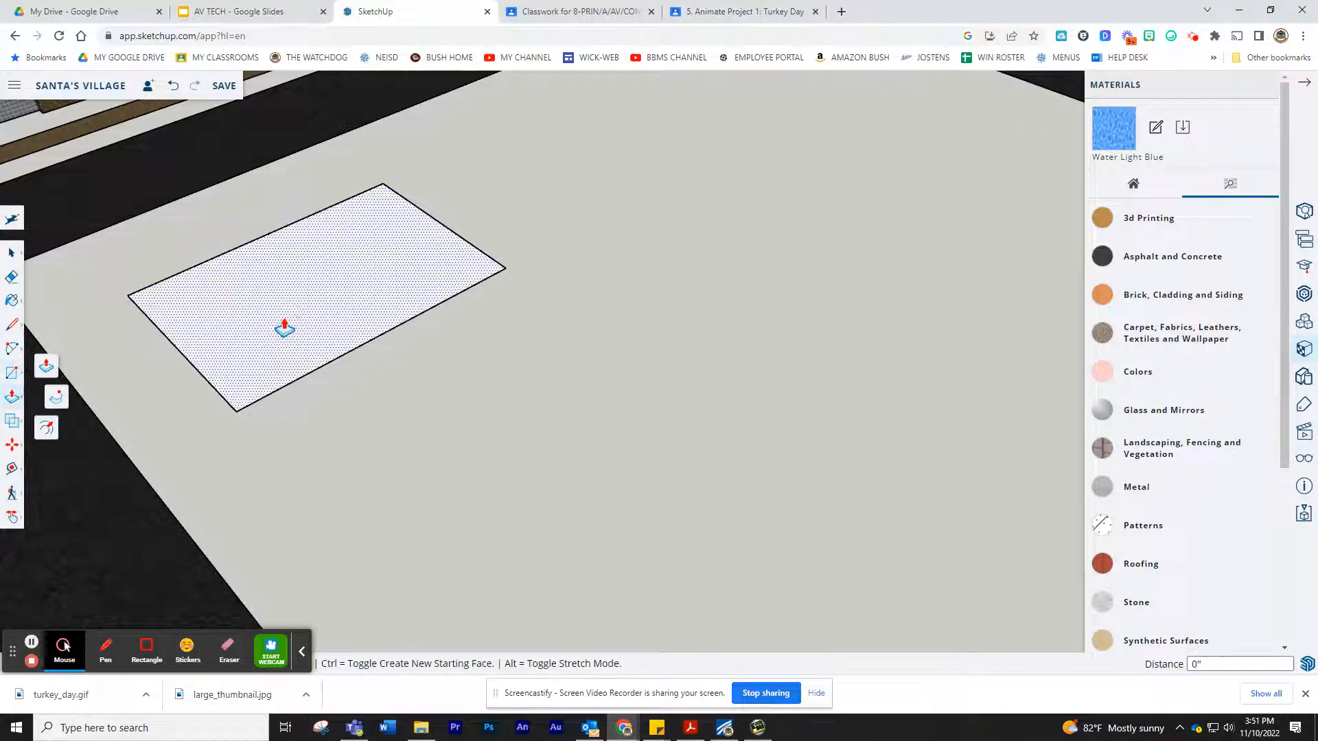
{"action": "left_click_drag", "start_coordinate": [282, 323], "coordinate": [346, 142]}
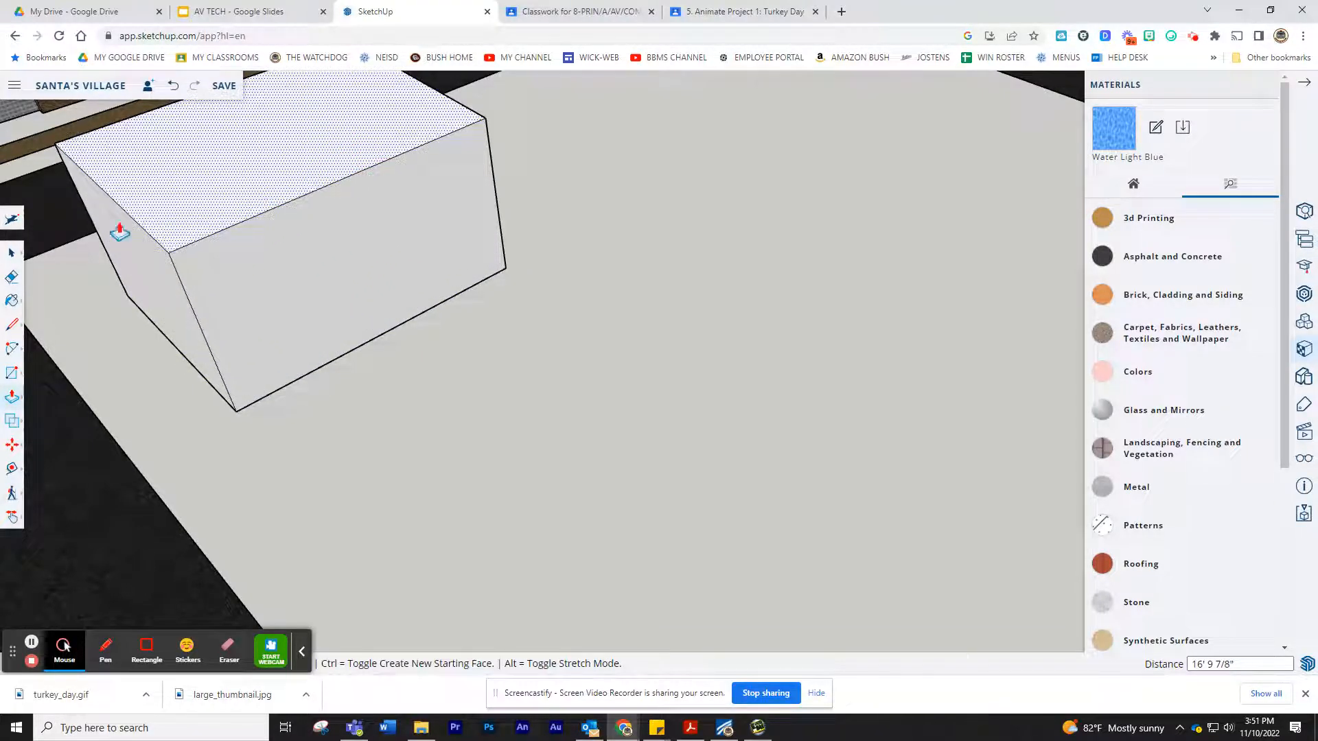
Draw a downward arc with a bulge of about 12' 6" from the top edge of the new block's long front face.
{"action": "left_click", "coordinate": [13, 351]}
{"action": "scroll", "coordinate": [259, 247], "scroll_direction": "up", "scroll_amount": 3}
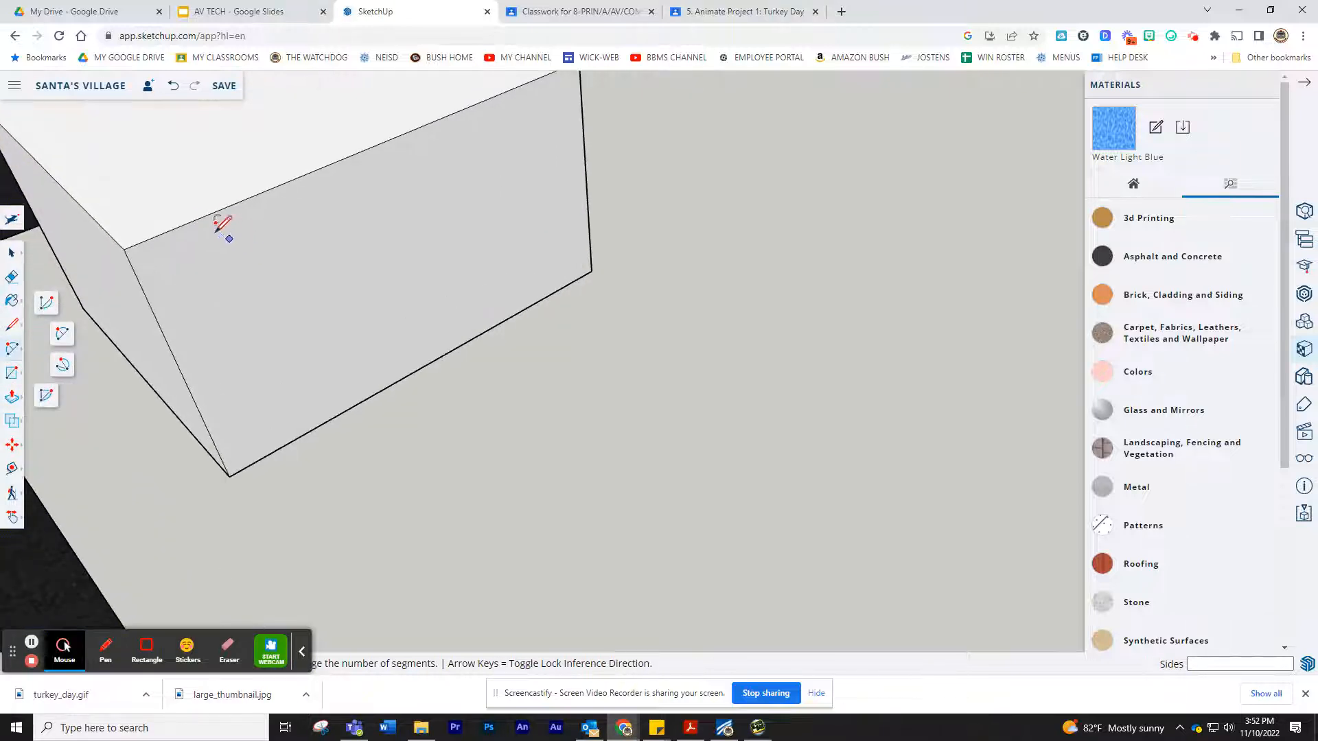
{"action": "left_click", "coordinate": [152, 238]}
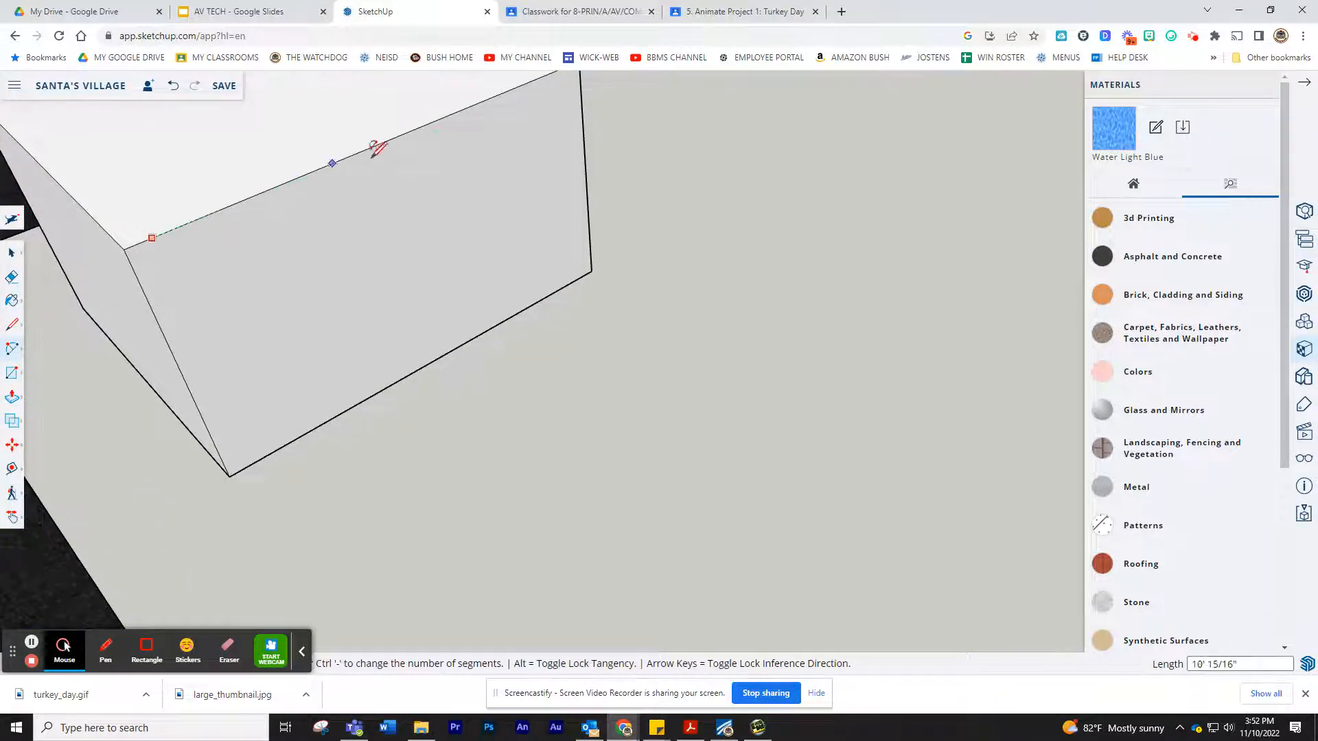
{"action": "left_click", "coordinate": [543, 76]}
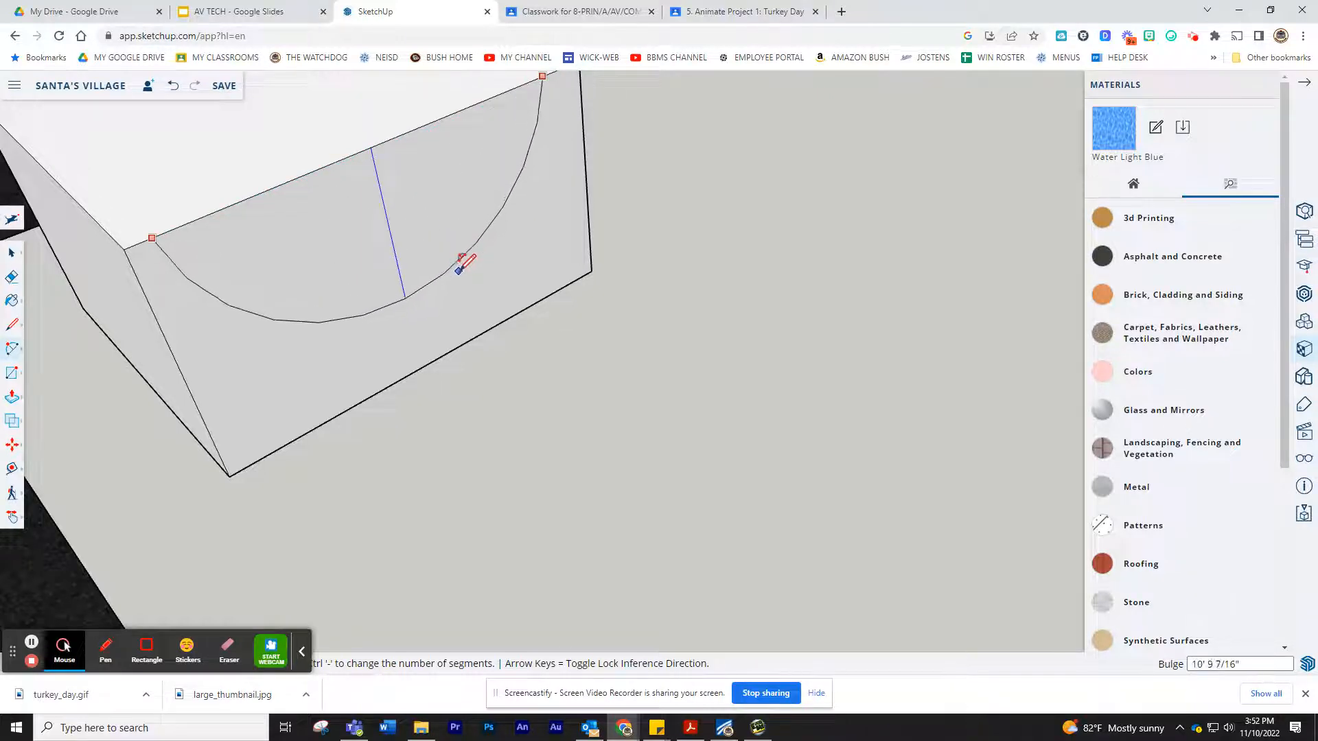
{"action": "left_click", "coordinate": [444, 296]}
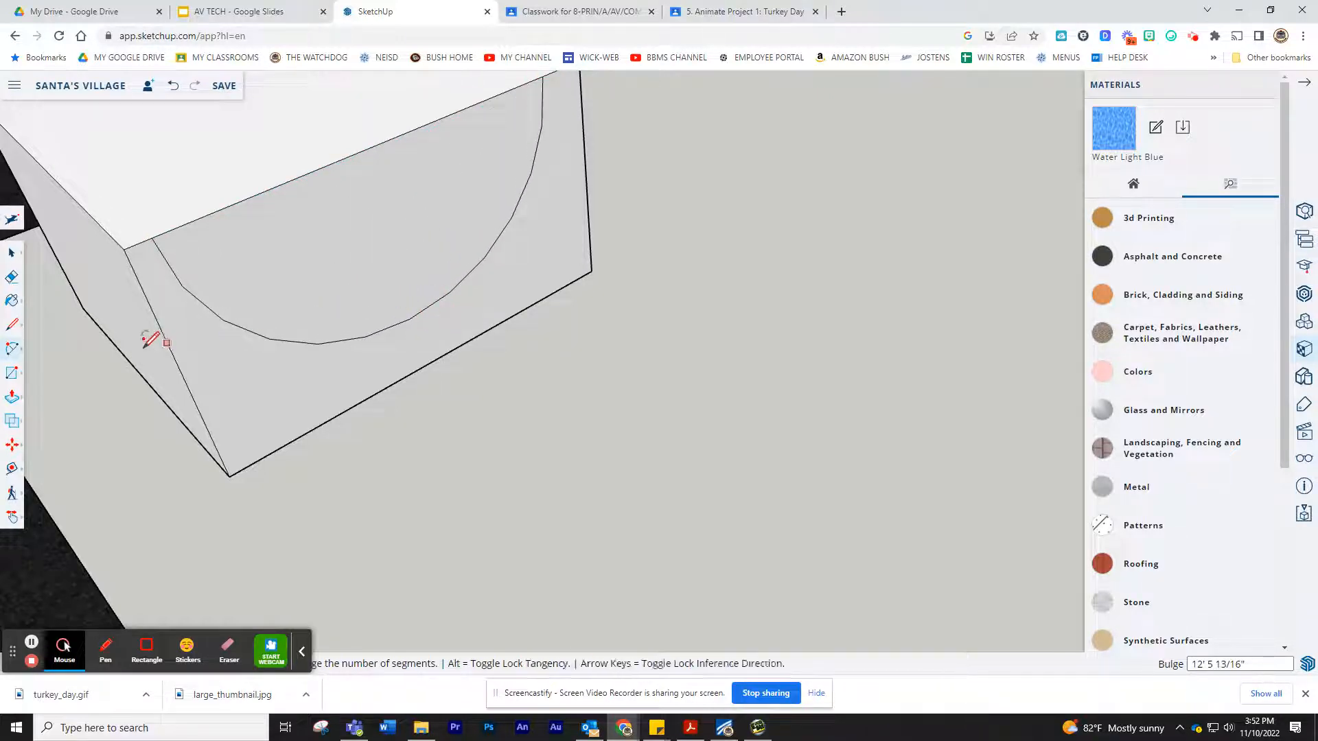
Push the arc-shaped face about 22' 8" through the block to cut out a half-pipe.
{"action": "left_click", "coordinate": [13, 396]}
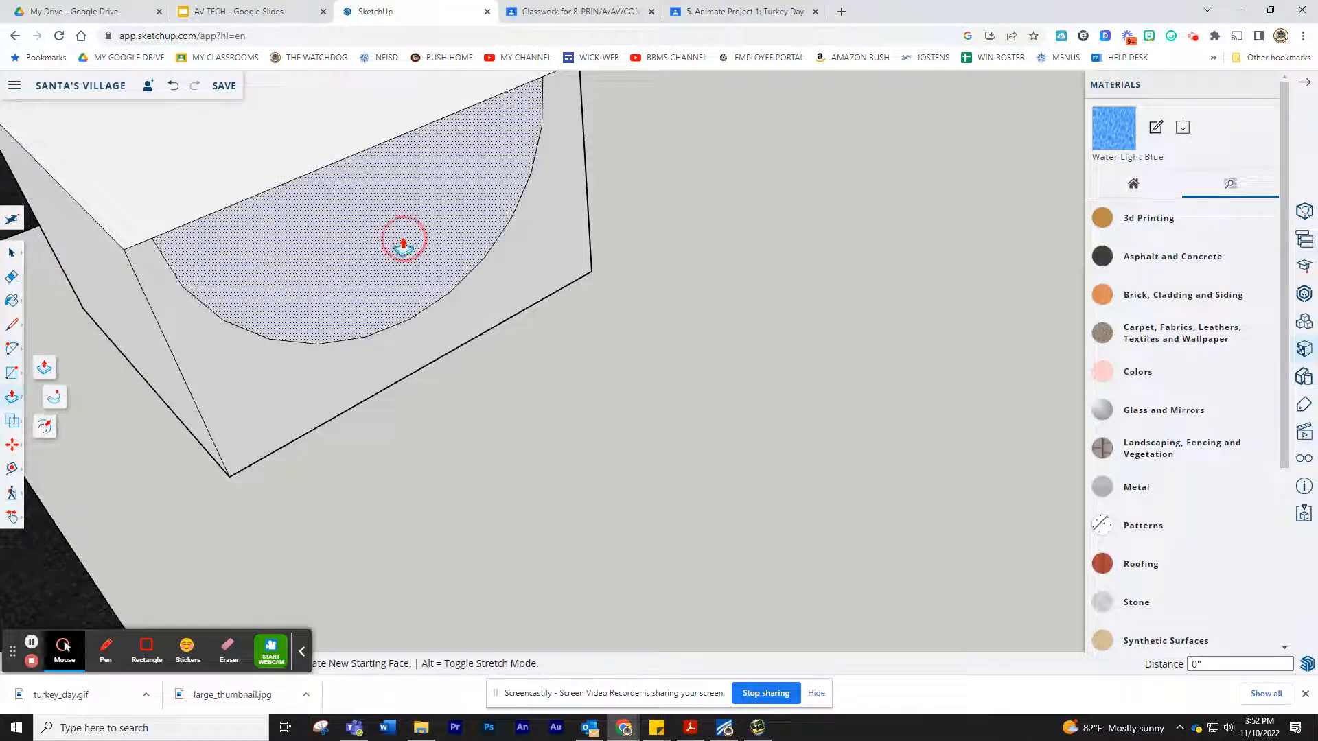
{"action": "left_click_drag", "start_coordinate": [400, 241], "coordinate": [58, 168]}
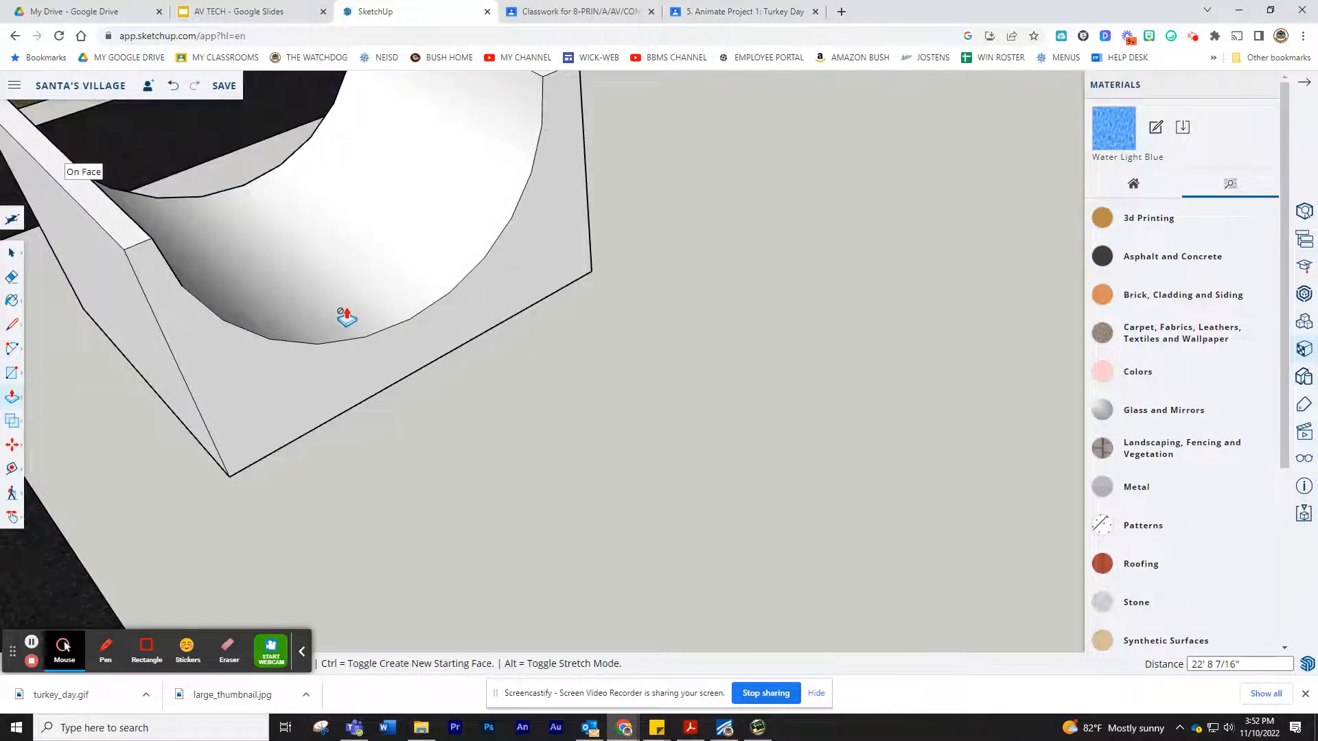
{"action": "scroll", "coordinate": [346, 312], "scroll_direction": "down", "scroll_amount": 5}
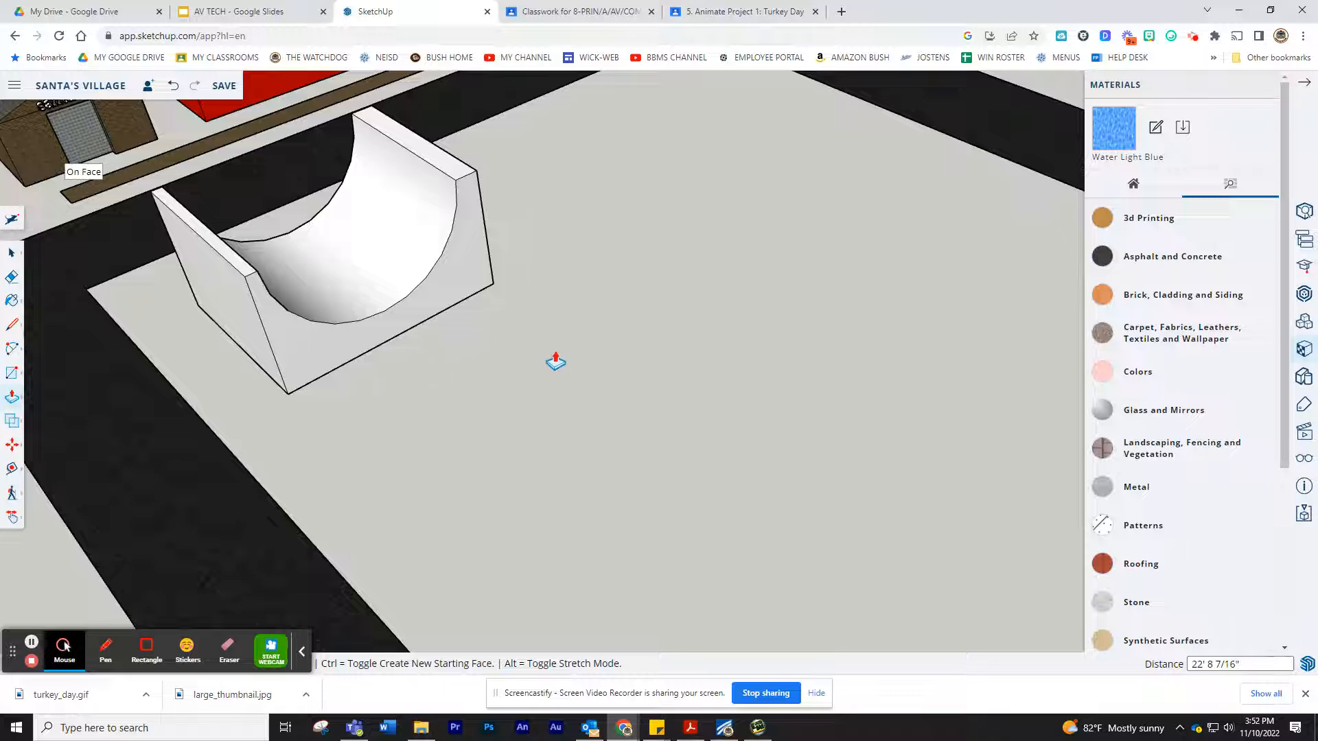
Draw an upright triangular ramp profile with a base about 16' 10" long in front of the half-pipe.
{"action": "left_click", "coordinate": [13, 327]}
{"action": "scroll", "coordinate": [464, 432], "scroll_direction": "up", "scroll_amount": 3}
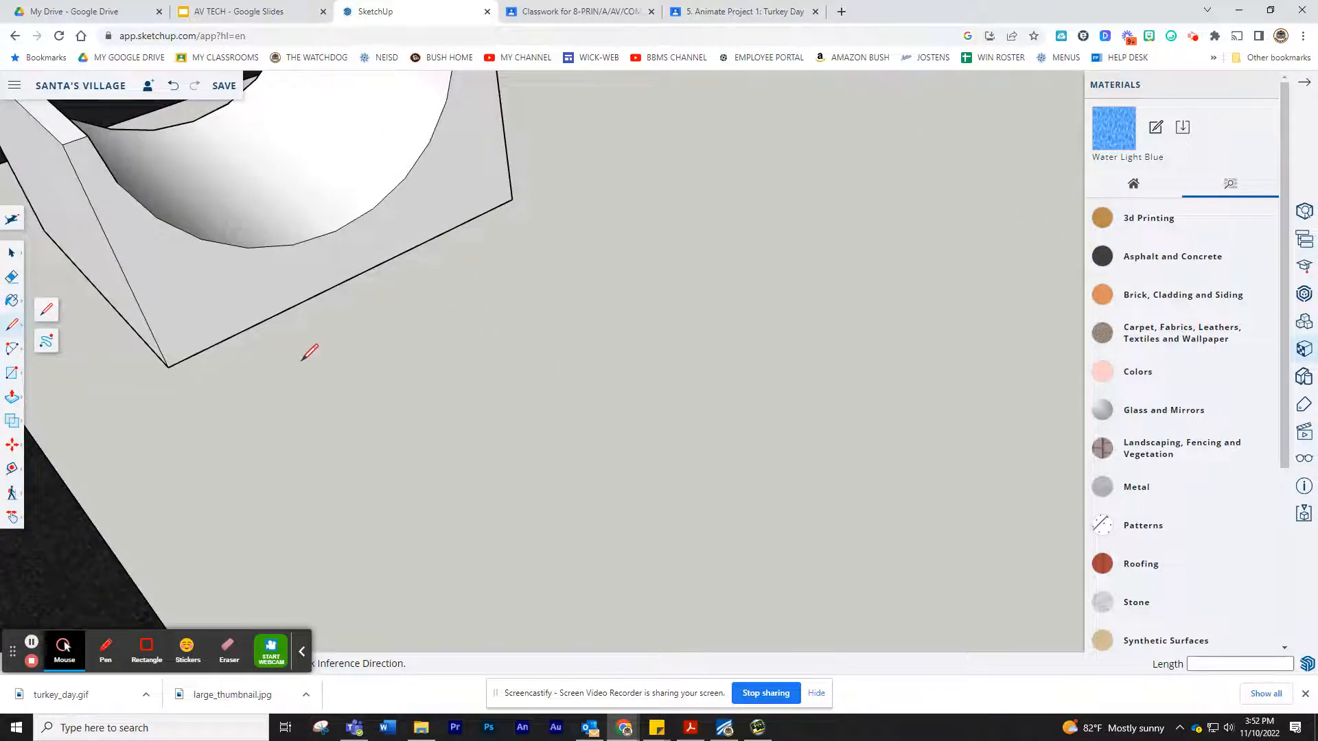
{"action": "left_click_drag", "start_coordinate": [253, 387], "coordinate": [459, 279]}
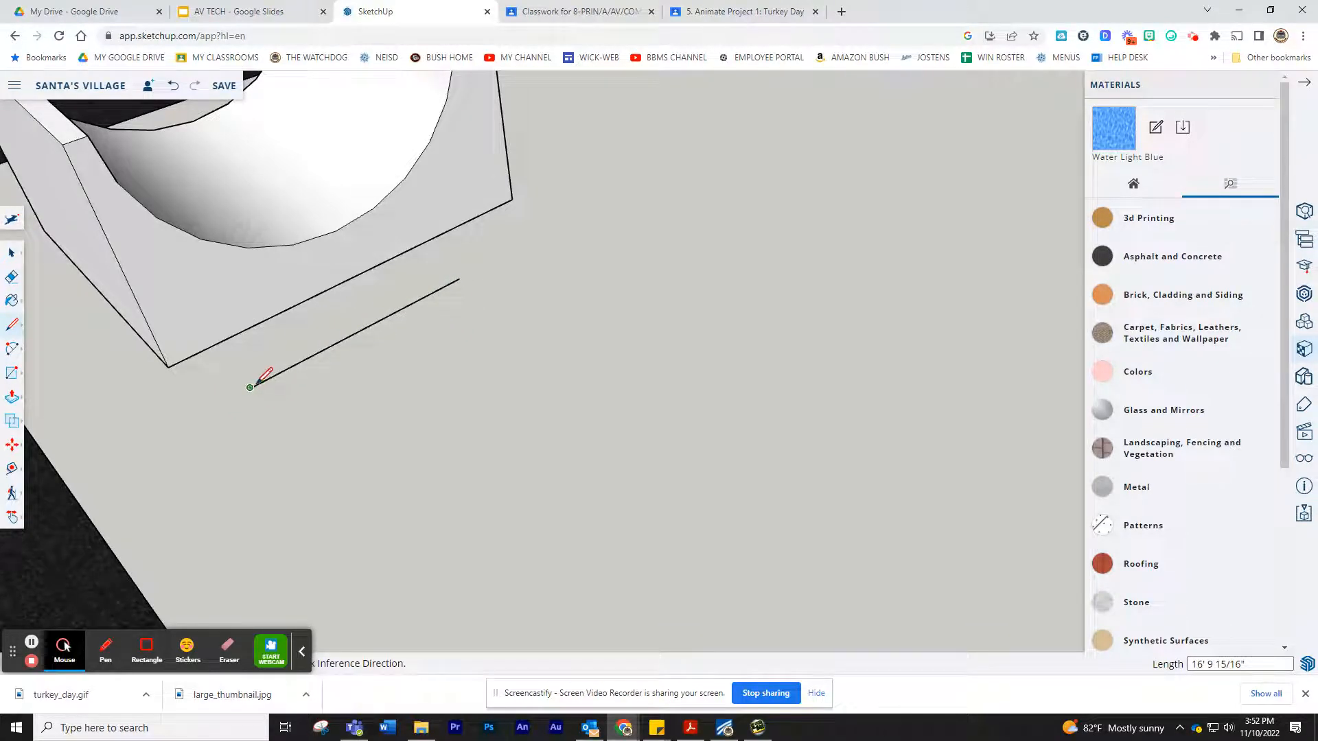
{"action": "left_click_drag", "start_coordinate": [251, 386], "coordinate": [459, 279]}
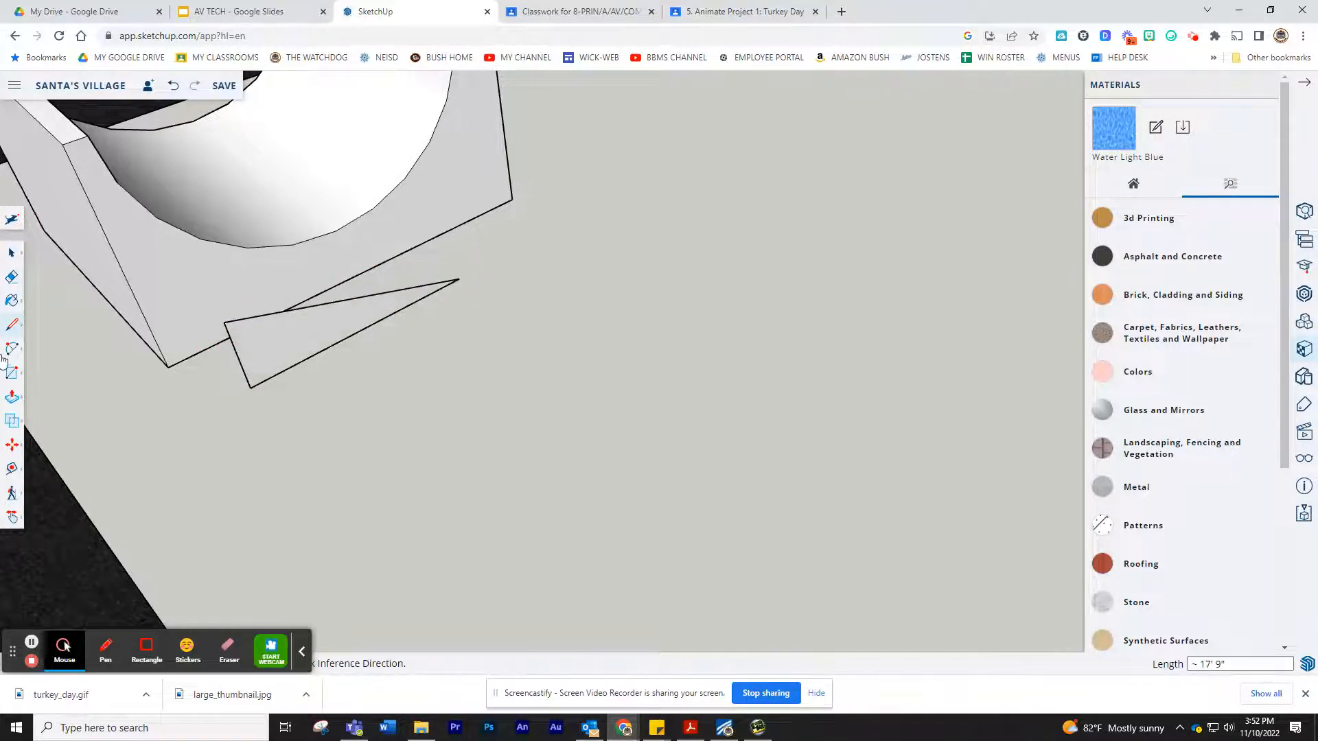
Extrude the triangular profile about 14' 7" to form a solid ramp.
{"action": "left_click", "coordinate": [12, 398]}
{"action": "left_click_drag", "start_coordinate": [332, 348], "coordinate": [410, 431]}
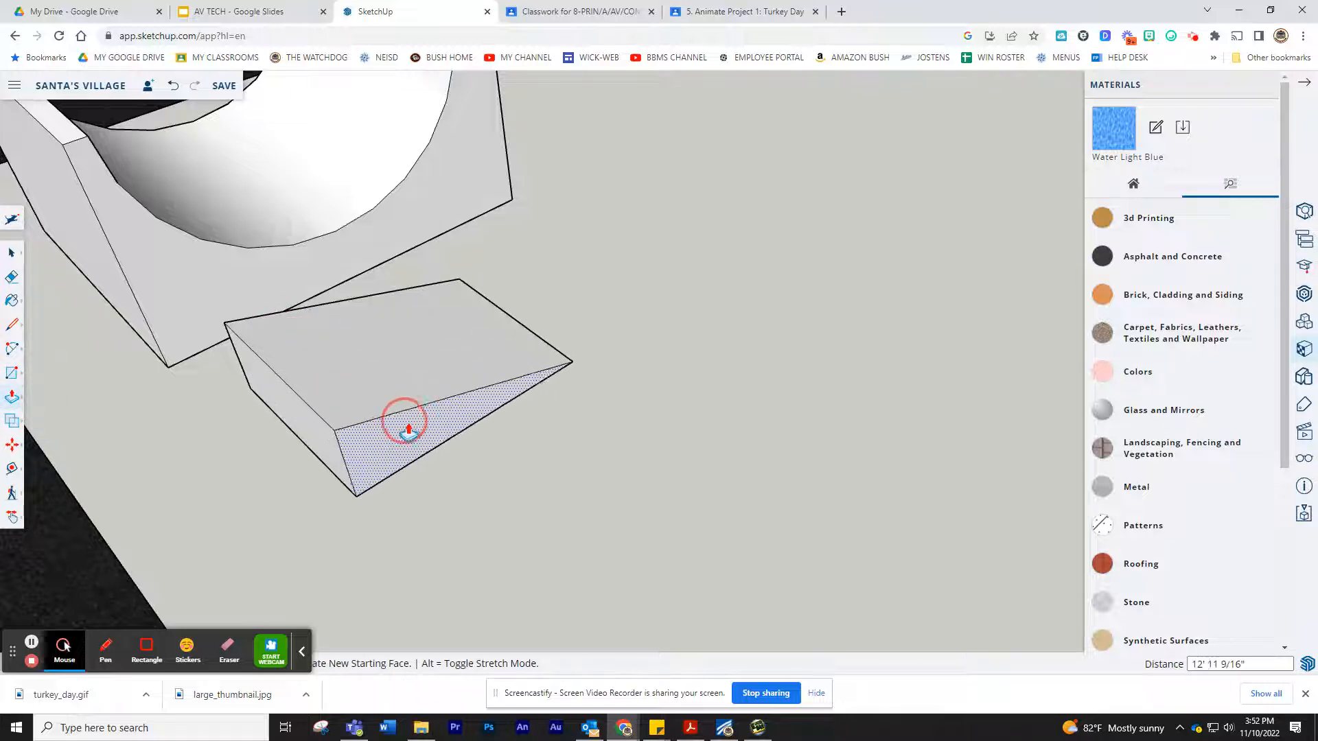
{"action": "scroll", "coordinate": [433, 446], "scroll_direction": "down", "scroll_amount": 8}
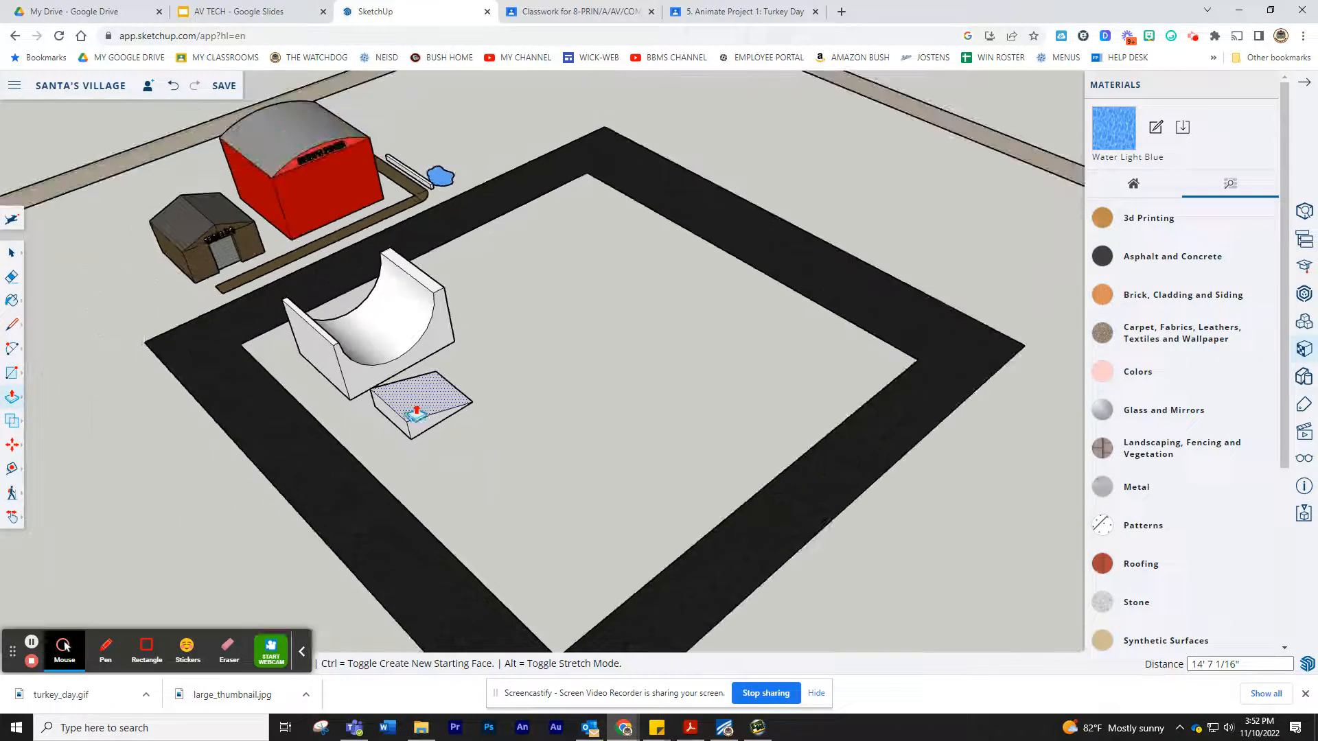